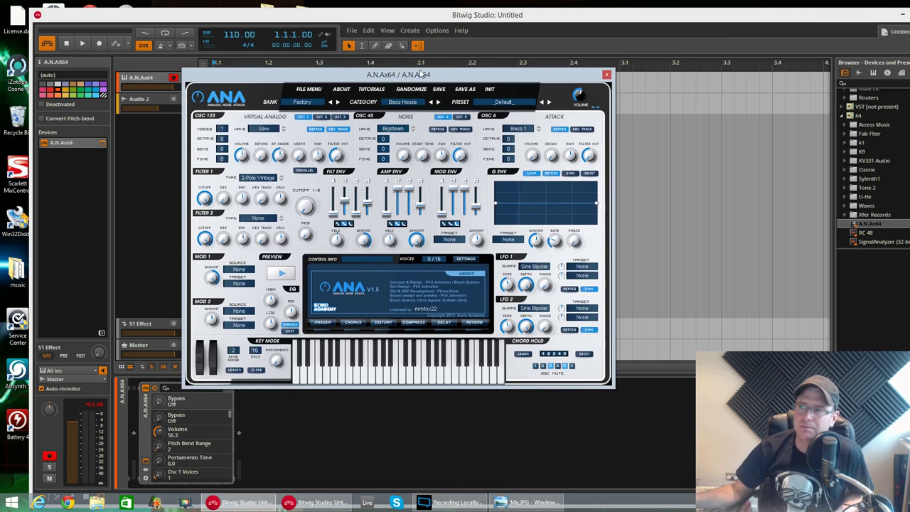
# Step: Reposition the ANA synth window and view the settings of oscillators 1, 2 and 3, ending on oscillator 1
pyautogui.moveTo(467, 80)
pyautogui.mouseDown()
pyautogui.moveTo(463, 91)
pyautogui.moveTo(481, 92)
pyautogui.mouseUp()
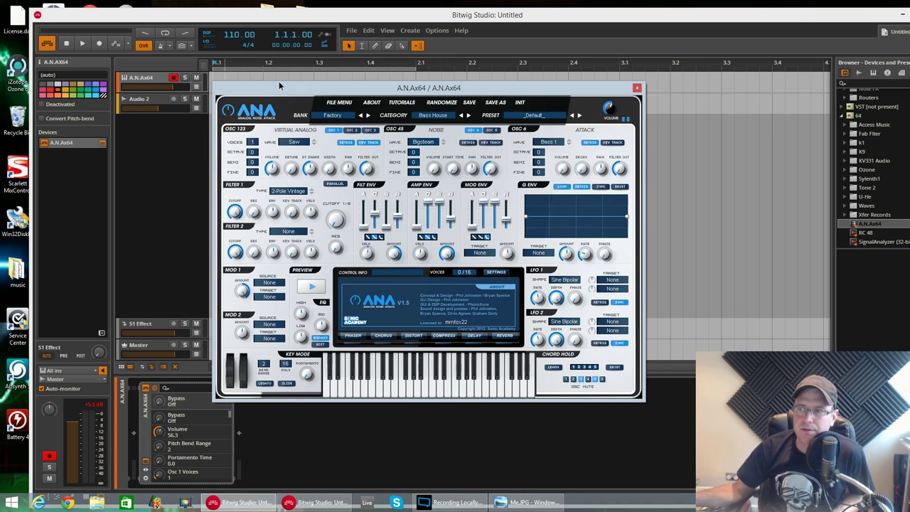
pyautogui.moveTo(279, 91); pyautogui.dragTo(281, 67)
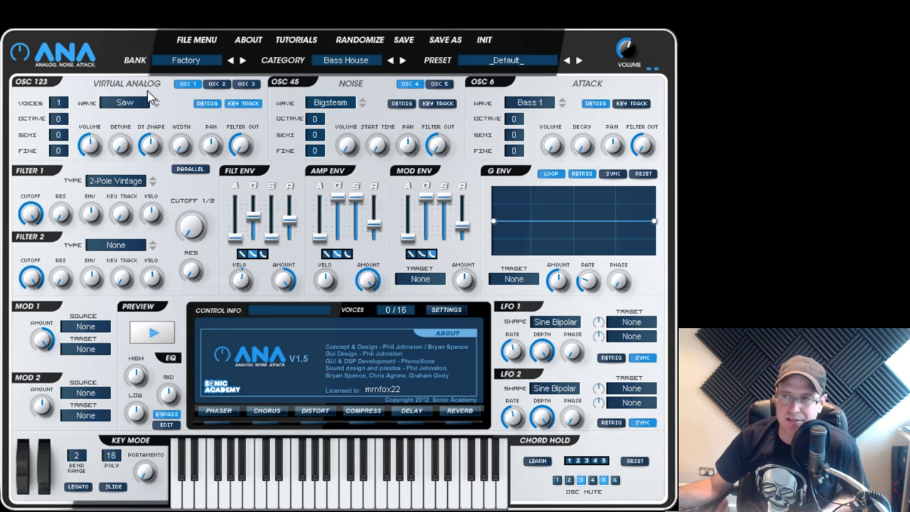
pyautogui.click(222, 84)
pyautogui.click(252, 86)
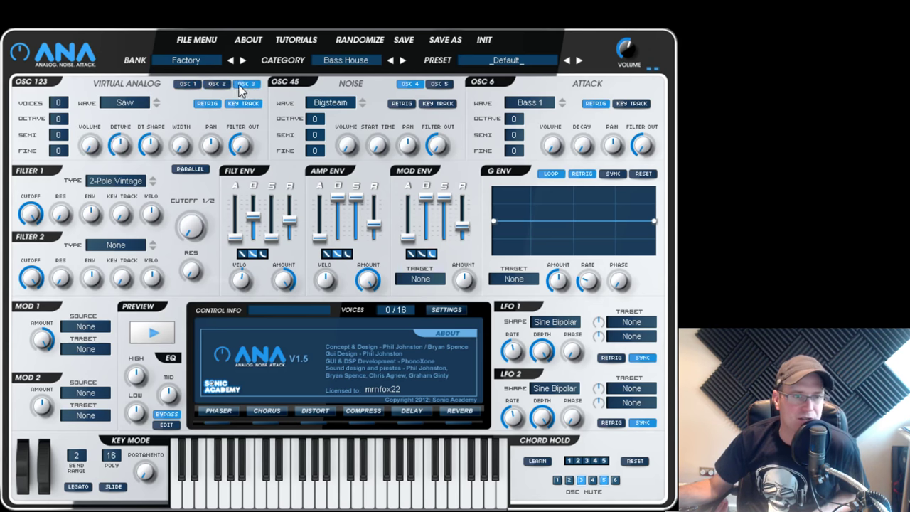
pyautogui.click(191, 85)
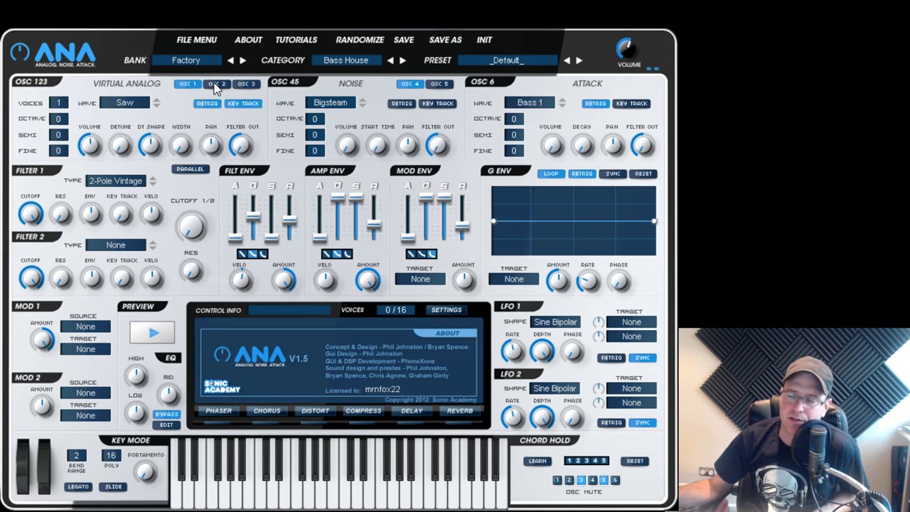
pyautogui.click(216, 84)
pyautogui.click(251, 85)
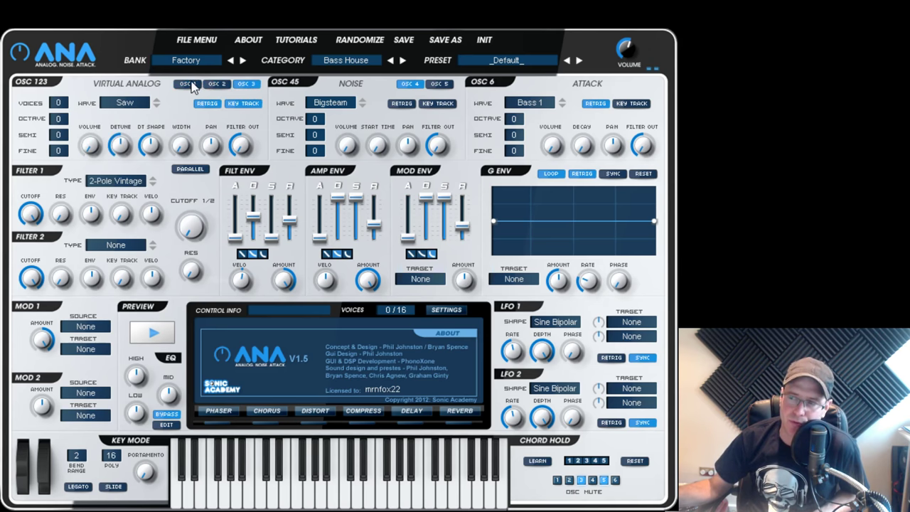
pyautogui.click(192, 84)
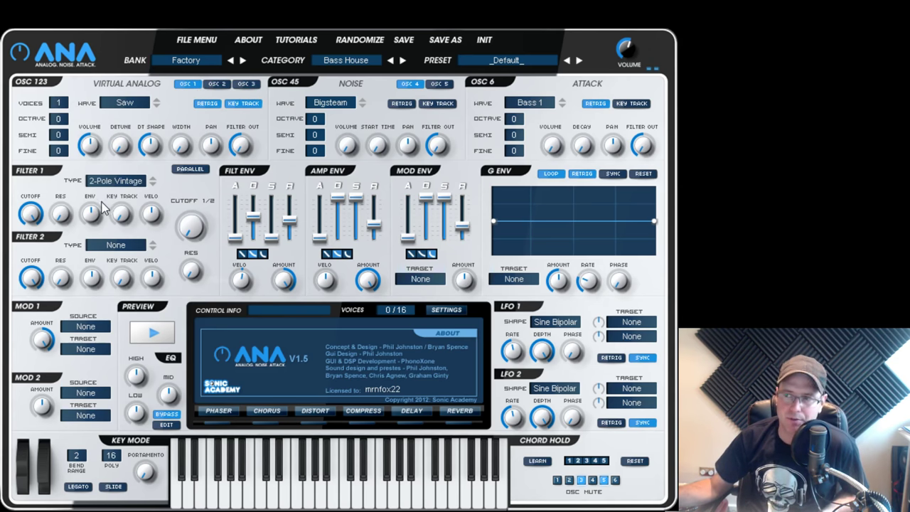
# Step: Try oscillator 1 with 8 voices and reinitialize the patch
pyautogui.moveTo(64, 105)
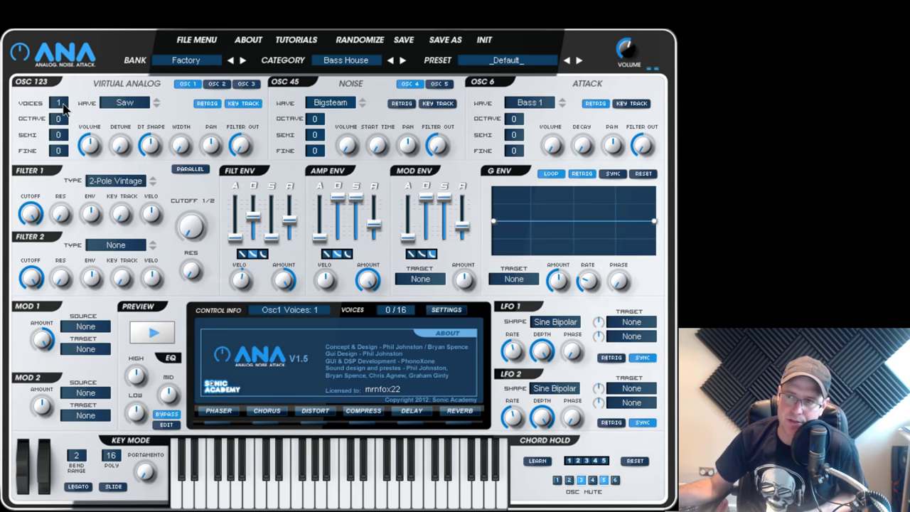
pyautogui.moveTo(64, 105); pyautogui.dragTo(68, 87)
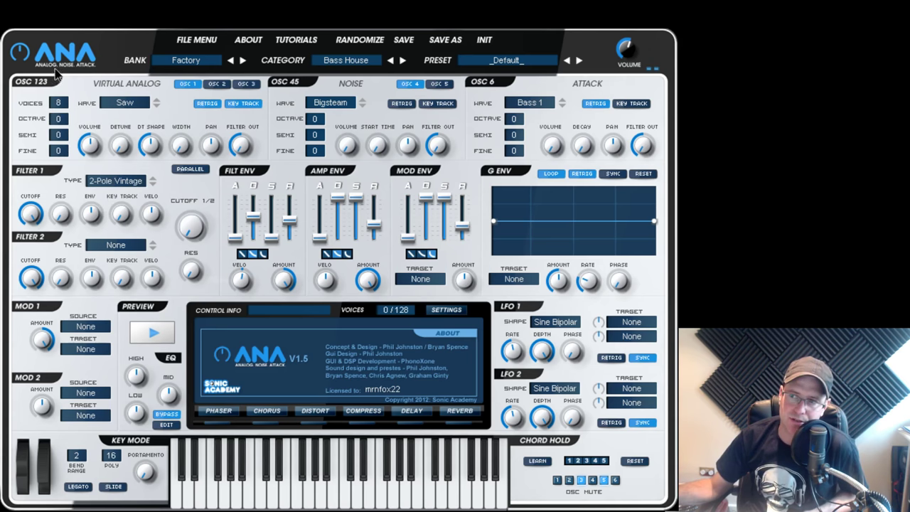
pyautogui.moveTo(62, 102)
pyautogui.mouseDown()
pyautogui.moveTo(80, 141)
pyautogui.moveTo(64, 112)
pyautogui.moveTo(69, 98)
pyautogui.mouseUp()
pyautogui.click(484, 40)
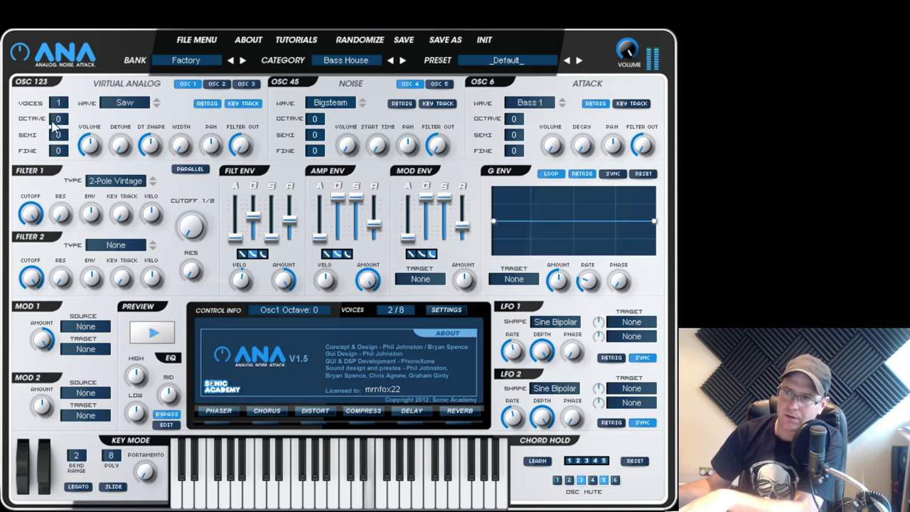
# Step: Audition oscillator 1's octave shift at -3 and +1 and return it to 0
pyautogui.moveTo(60, 125); pyautogui.dragTo(69, 226)
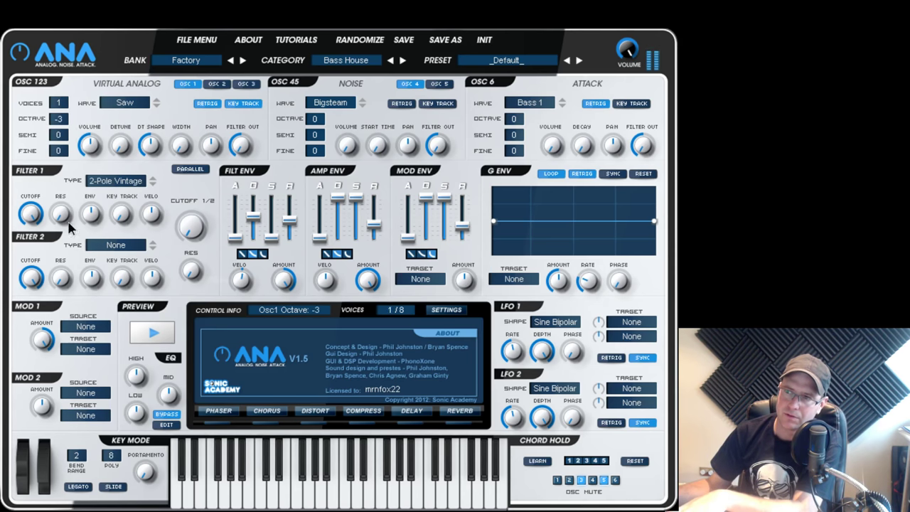
pyautogui.moveTo(72, 271); pyautogui.dragTo(63, 163)
pyautogui.moveTo(57, 120); pyautogui.dragTo(58, 164)
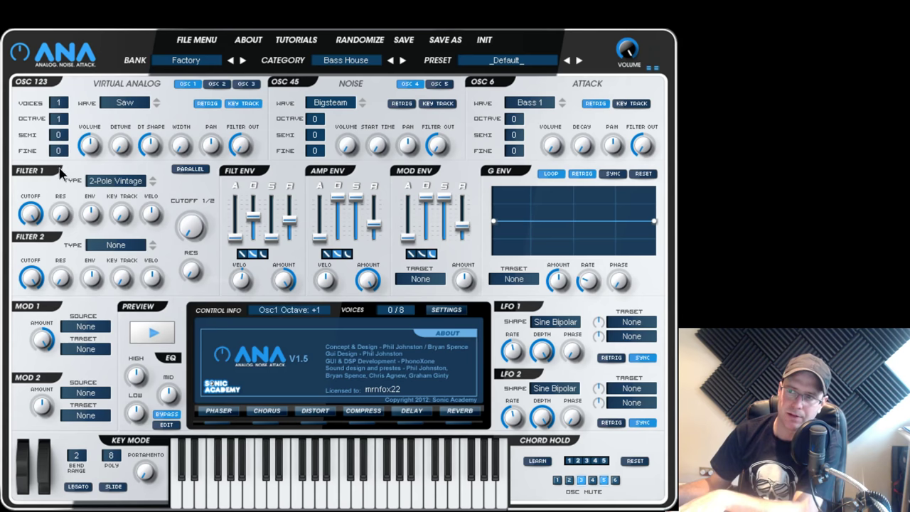
pyautogui.moveTo(57, 121); pyautogui.dragTo(56, 145)
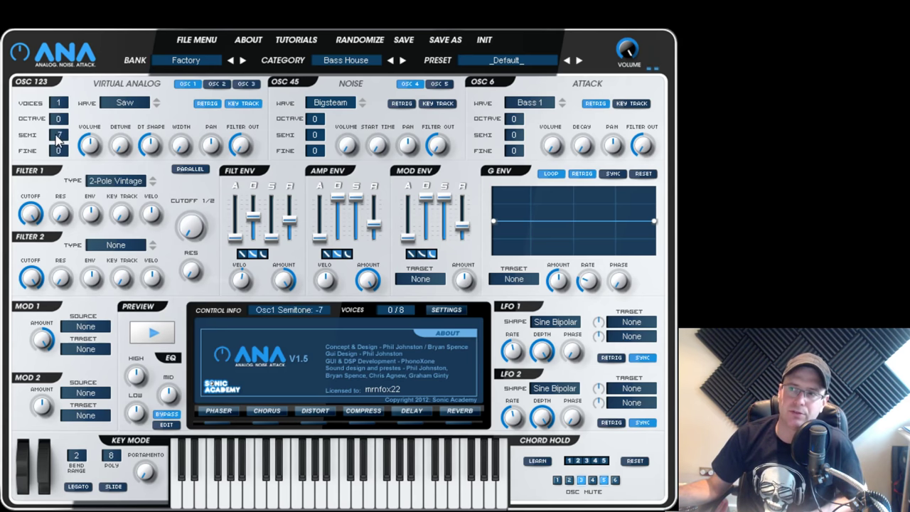
# Step: Sweep oscillator 1's semitone tuning up to 2 and bring it back to 0
pyautogui.scroll(6, 62, 137)
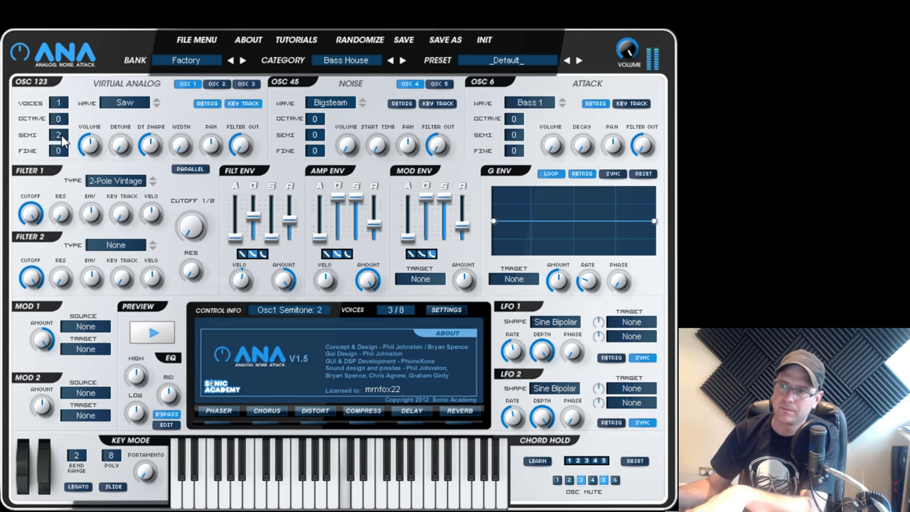
pyautogui.scroll(-2, 64, 141)
pyautogui.scroll(11, 61, 150)
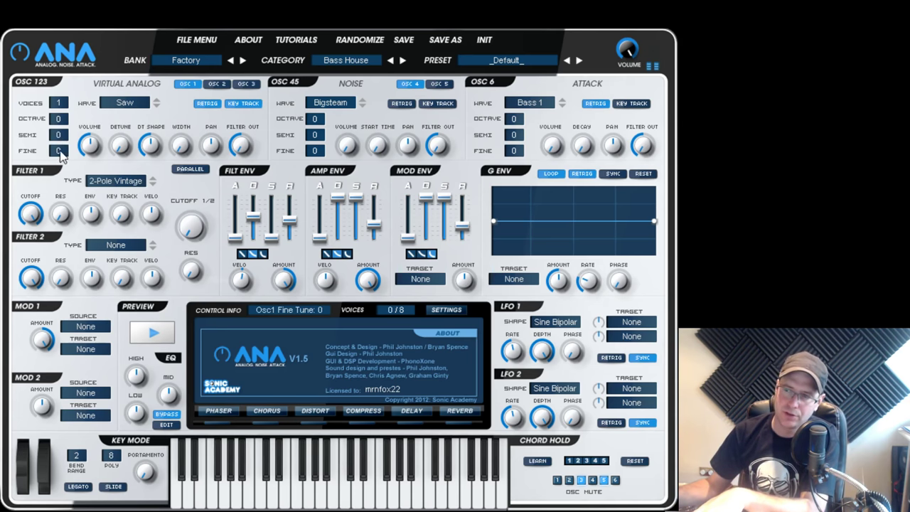
# Step: Audition oscillator 1's fine tune at -4, 12 and -60 and reset it to 0
pyautogui.scroll(-9, 63, 152)
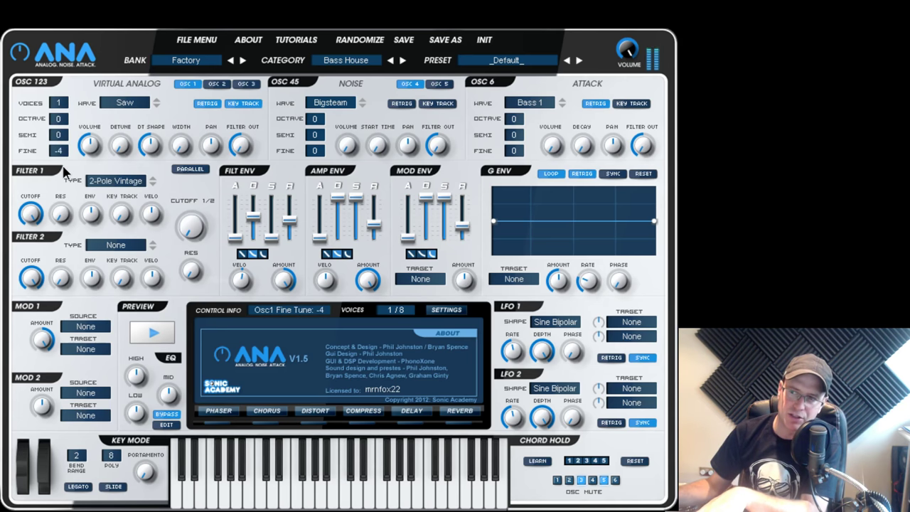
pyautogui.scroll(10, 61, 151)
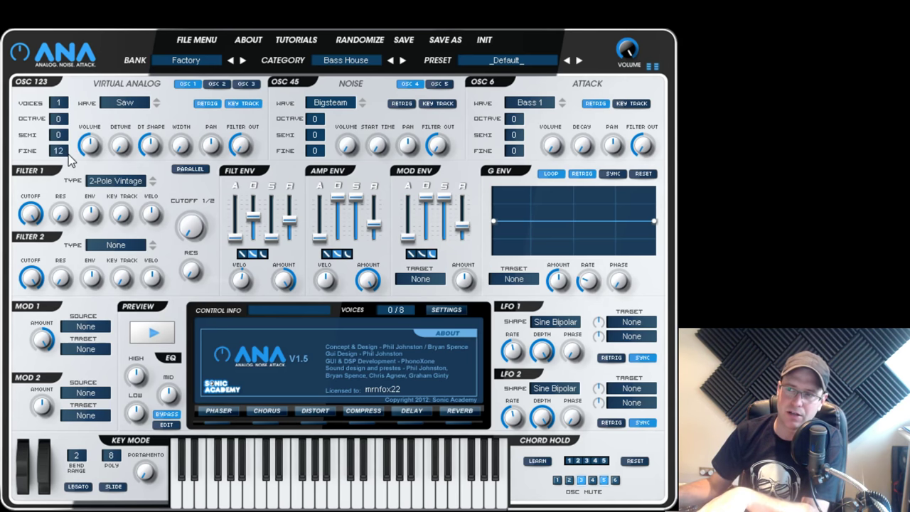
pyautogui.scroll(-20, 61, 155)
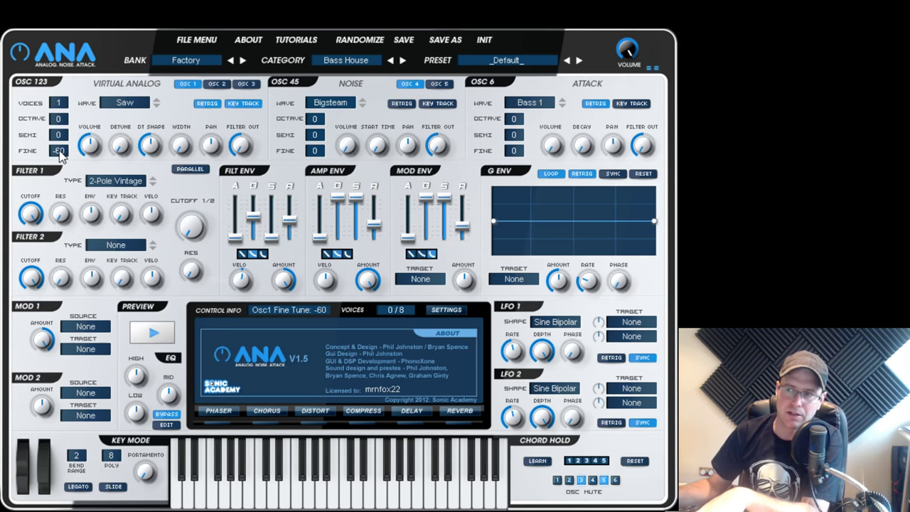
pyautogui.doubleClick(60, 153)
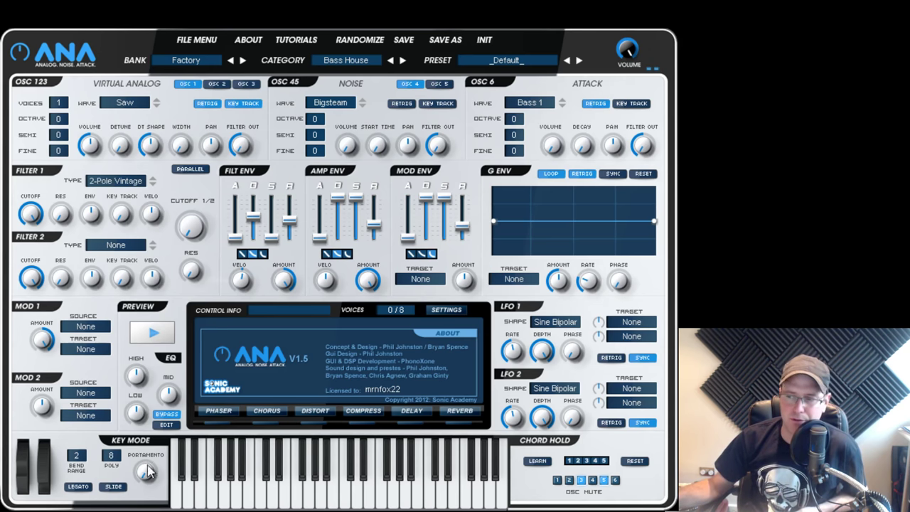
# Step: Try the Dist18 waveform on oscillator 1 and reinitialize the patch
pyautogui.click(154, 310)
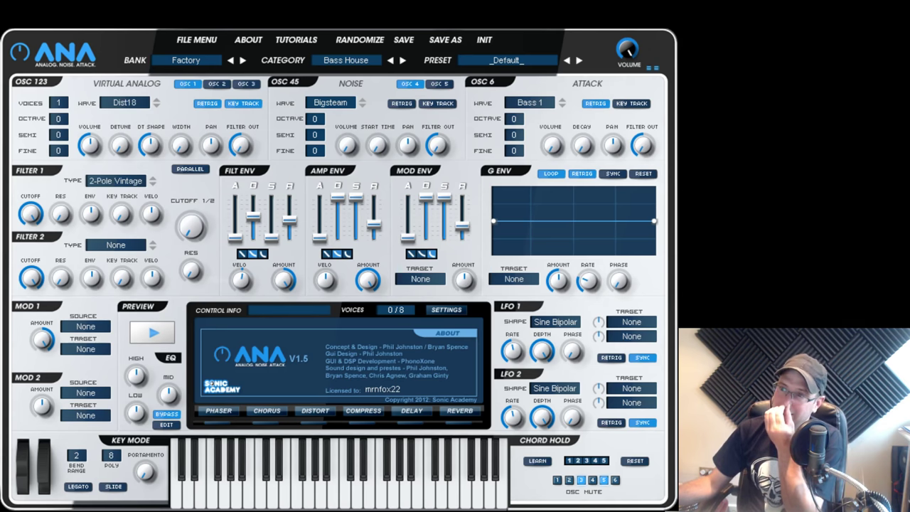
pyautogui.click(489, 42)
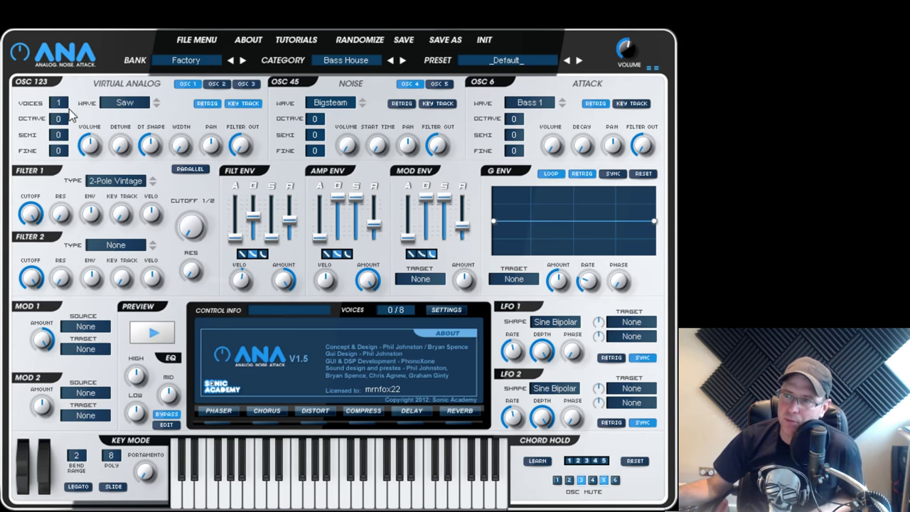
# Step: Set oscillator 1 to 4 voices and compare its sound with Retrig off and on, leaving Retrig on
pyautogui.moveTo(60, 100); pyautogui.dragTo(52, 17)
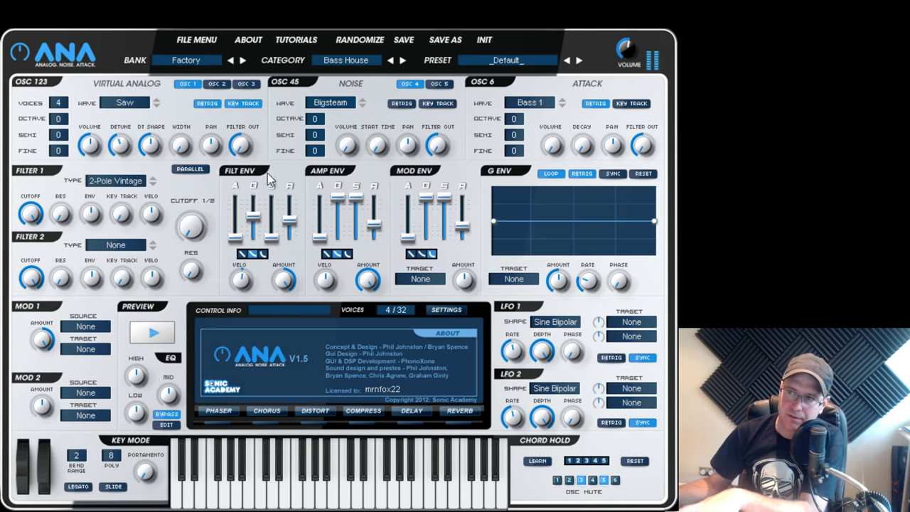
pyautogui.click(209, 105)
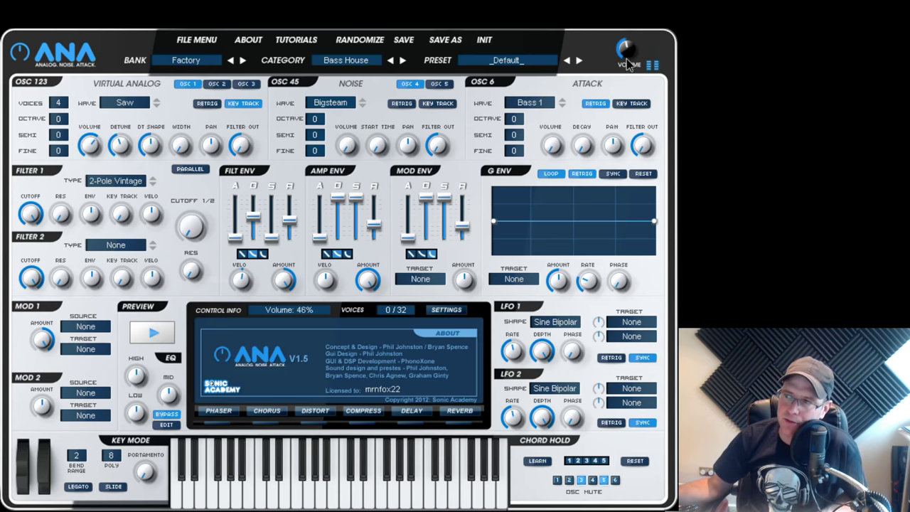
pyautogui.click(204, 105)
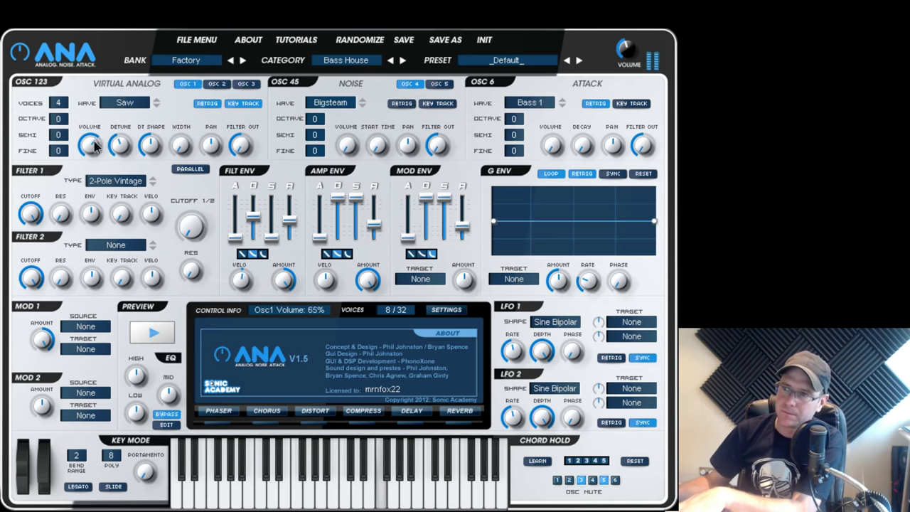
pyautogui.click(207, 104)
pyautogui.click(207, 105)
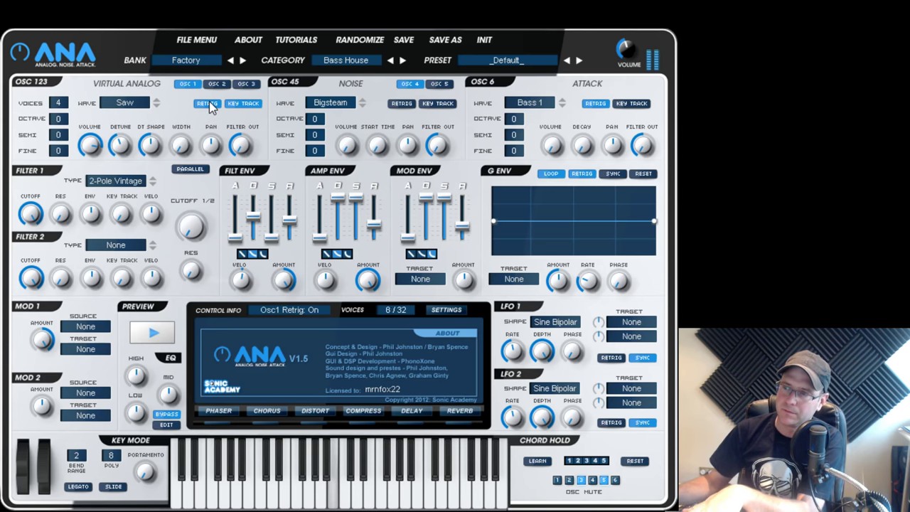
pyautogui.click(208, 105)
pyautogui.click(207, 104)
pyautogui.click(208, 104)
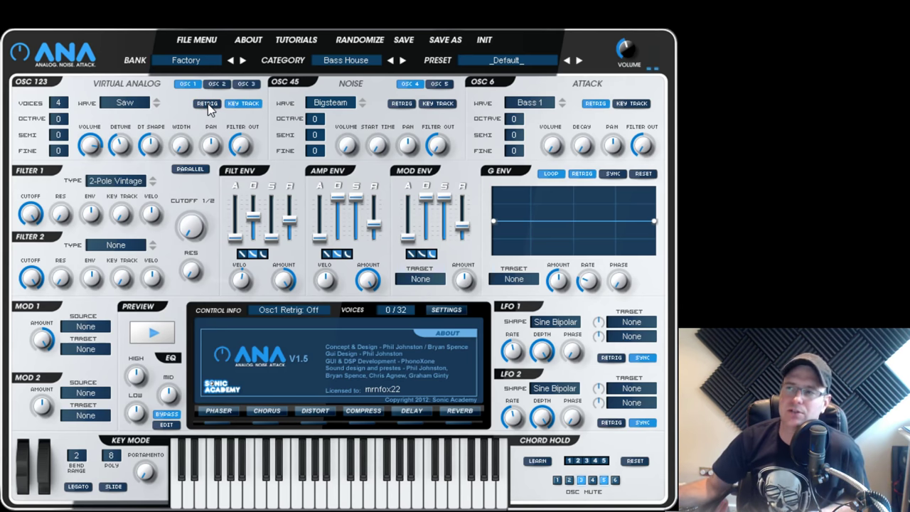
pyautogui.click(208, 104)
# Step: Compare oscillator 1 with Key Track off and on, leaving Key Track on
pyautogui.click(230, 104)
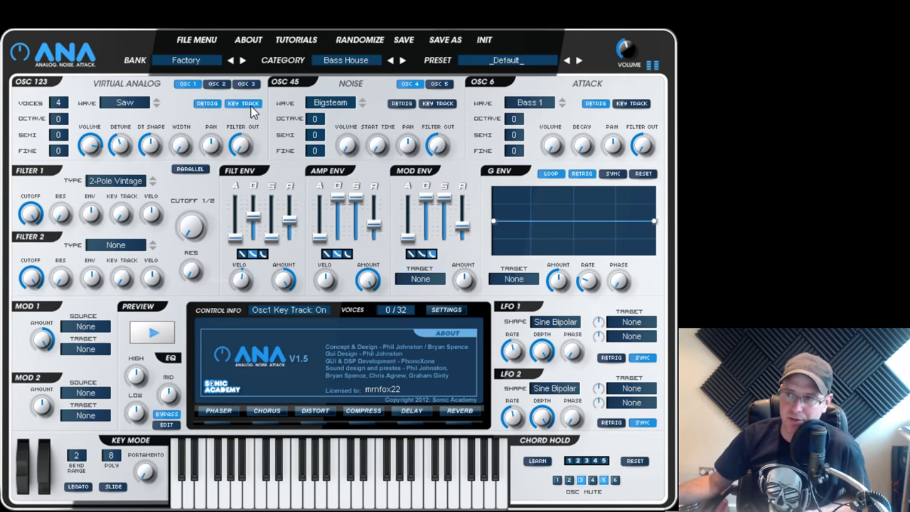
pyautogui.click(253, 104)
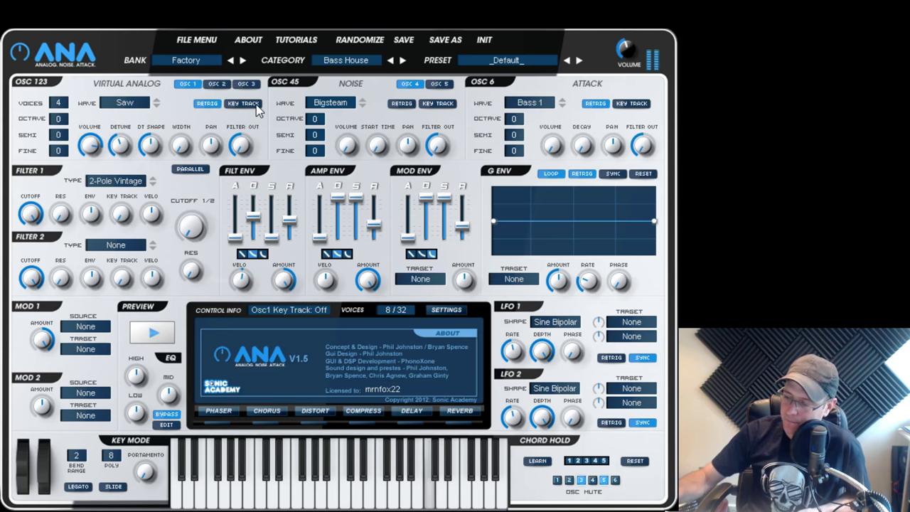
pyautogui.click(256, 104)
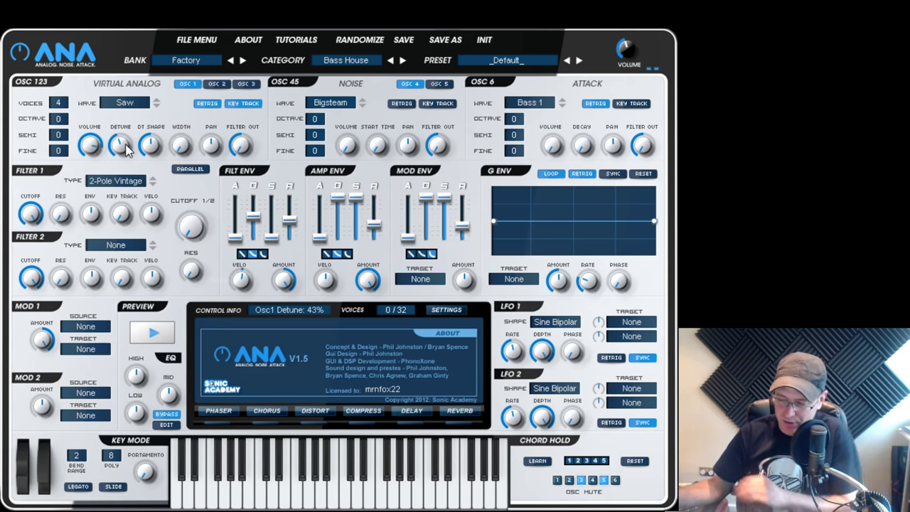
# Step: Audition different detune and width amounts on oscillator 1, including a width of 13%
pyautogui.moveTo(125, 147); pyautogui.dragTo(119, 66)
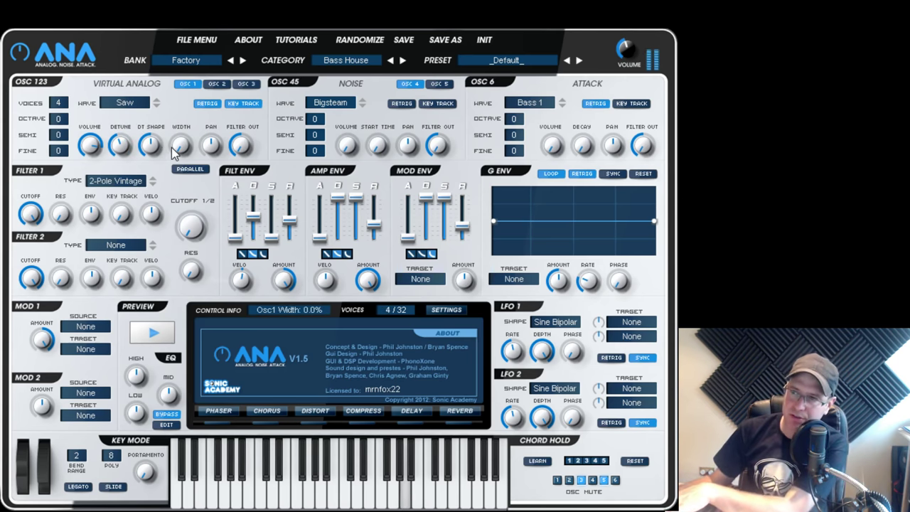
pyautogui.moveTo(180, 152); pyautogui.dragTo(181, 123)
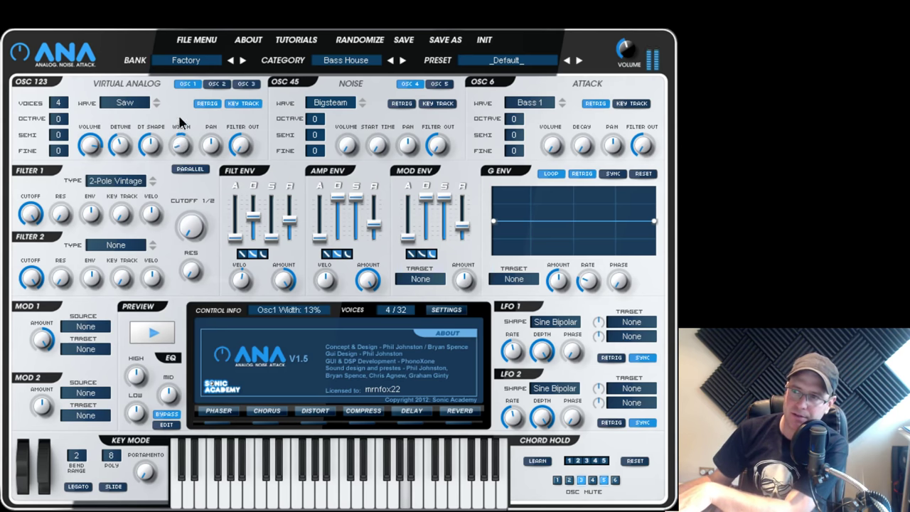
pyautogui.moveTo(168, 82); pyautogui.dragTo(159, 37)
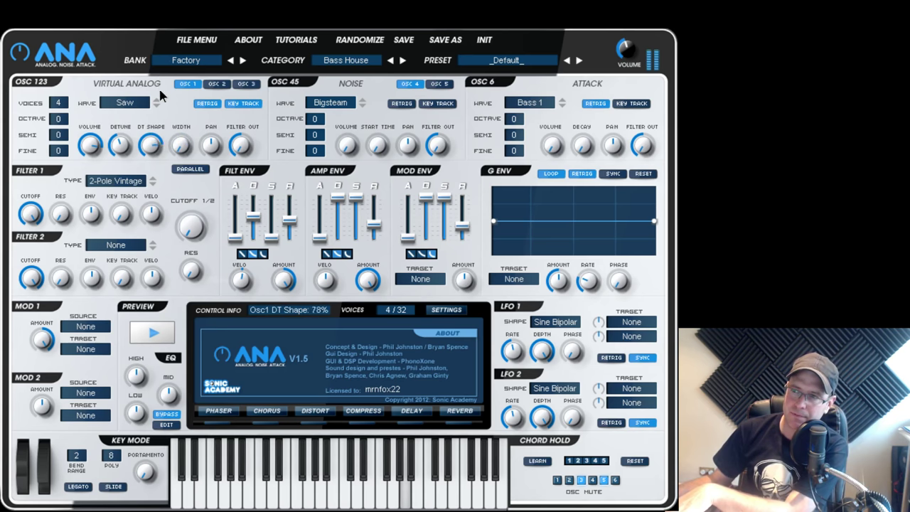
# Step: Sweep oscillator 1's DT Shape through 33%, 88% and 58% to vary the detune character
pyautogui.moveTo(162, 96); pyautogui.dragTo(165, 163)
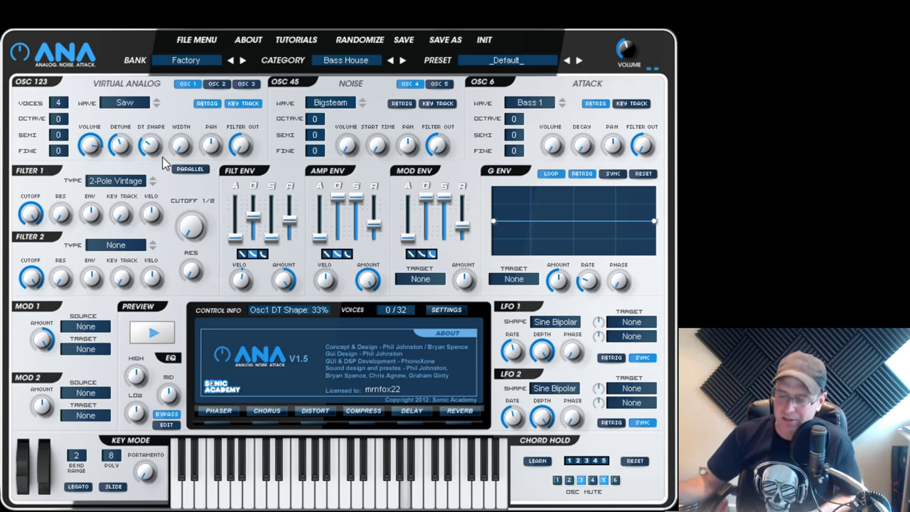
pyautogui.moveTo(162, 164); pyautogui.dragTo(163, 39)
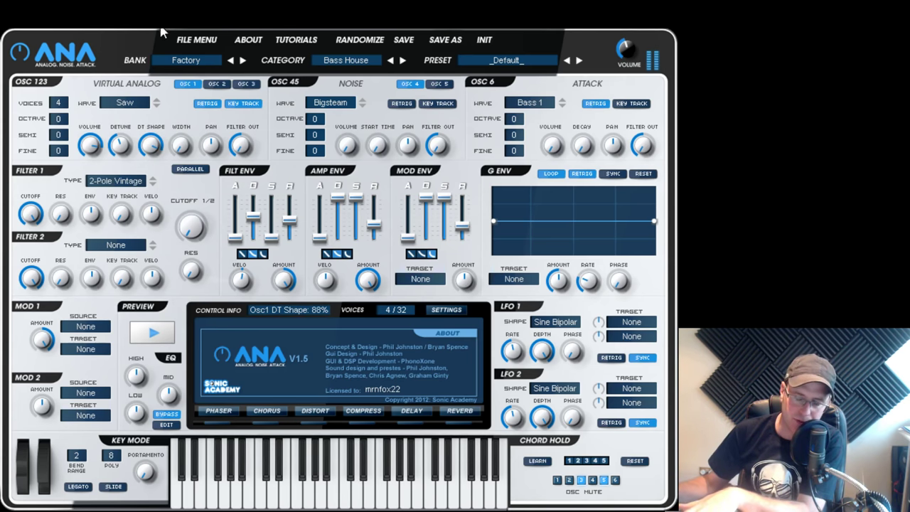
pyautogui.moveTo(151, 145); pyautogui.dragTo(153, 155)
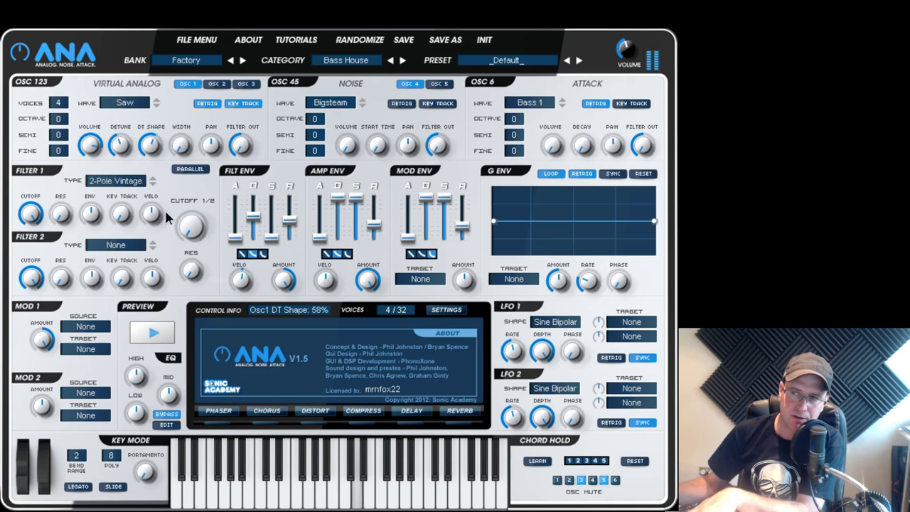
pyautogui.moveTo(170, 277); pyautogui.dragTo(172, 217)
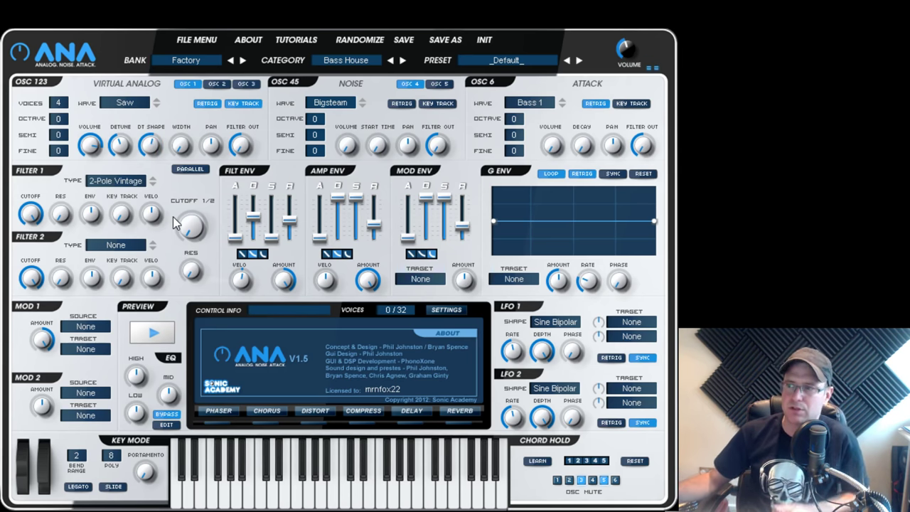
# Step: Raise oscillator 1's width and audition its pan at -90% before returning it to centre
pyautogui.moveTo(184, 148); pyautogui.dragTo(182, 4)
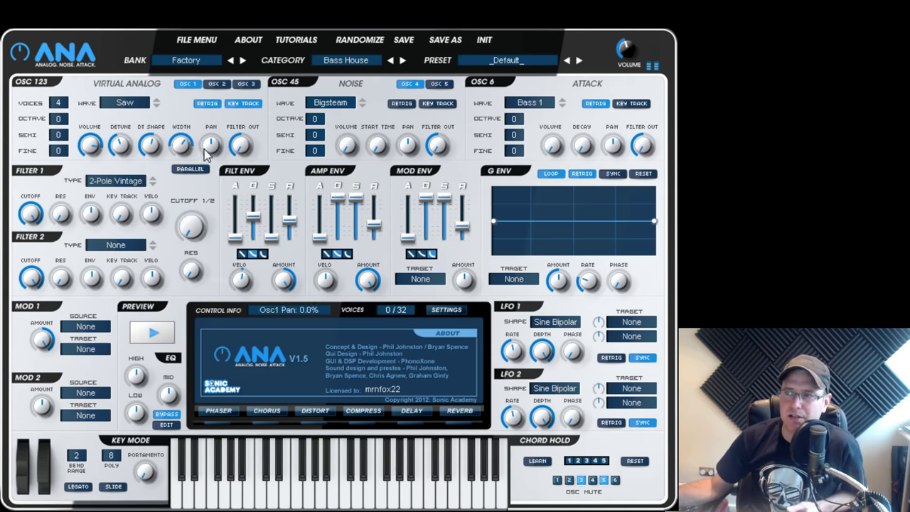
pyautogui.moveTo(210, 148); pyautogui.dragTo(229, 250)
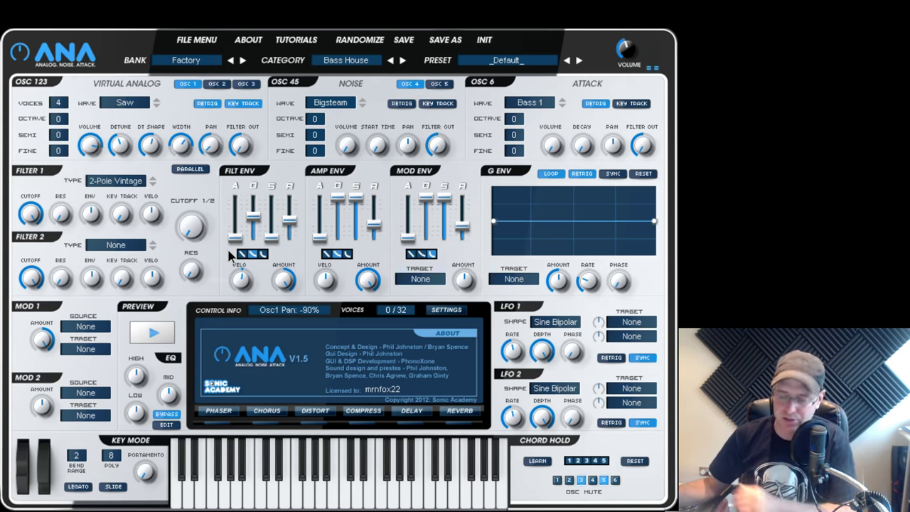
pyautogui.moveTo(240, 147); pyautogui.dragTo(247, 120)
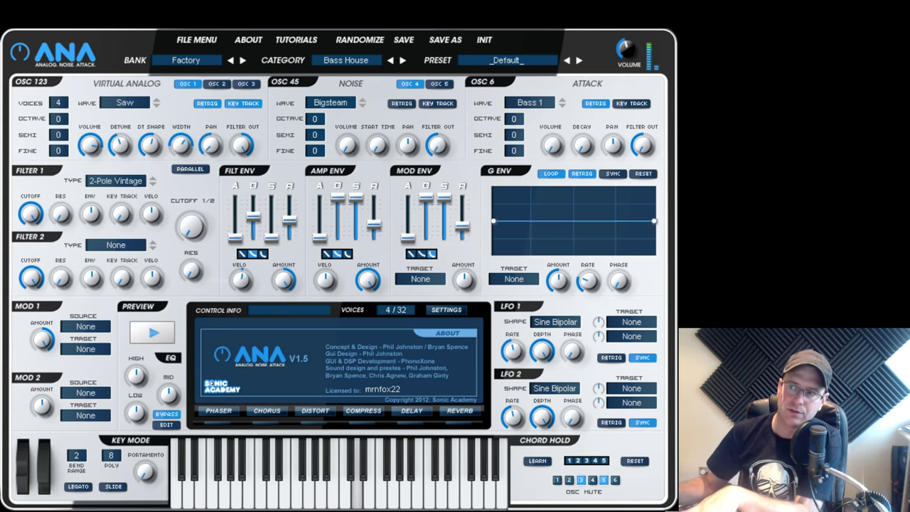
pyautogui.moveTo(211, 147); pyautogui.dragTo(233, 74)
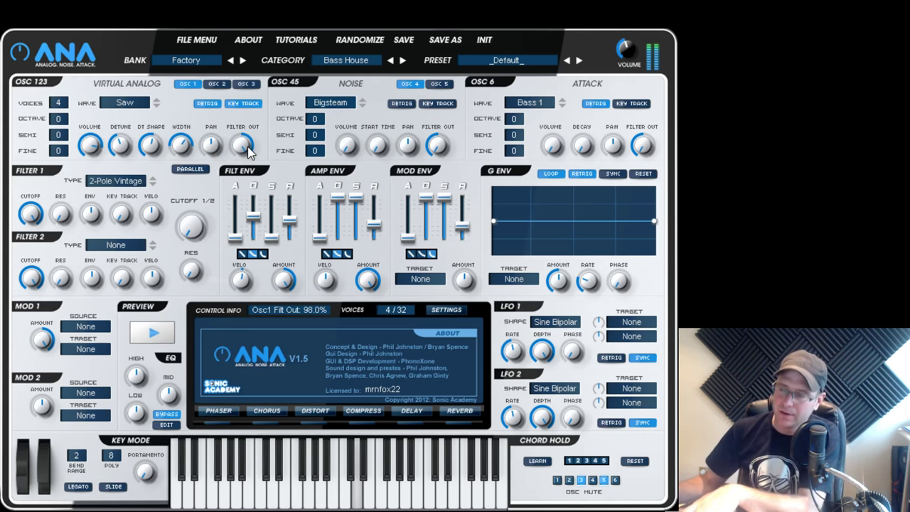
# Step: Audition oscillator 1's Filter Out routing with the Filter 1 cutoff lowered, returning Filter Out to Filter 1
pyautogui.moveTo(246, 172); pyautogui.dragTo(252, 145)
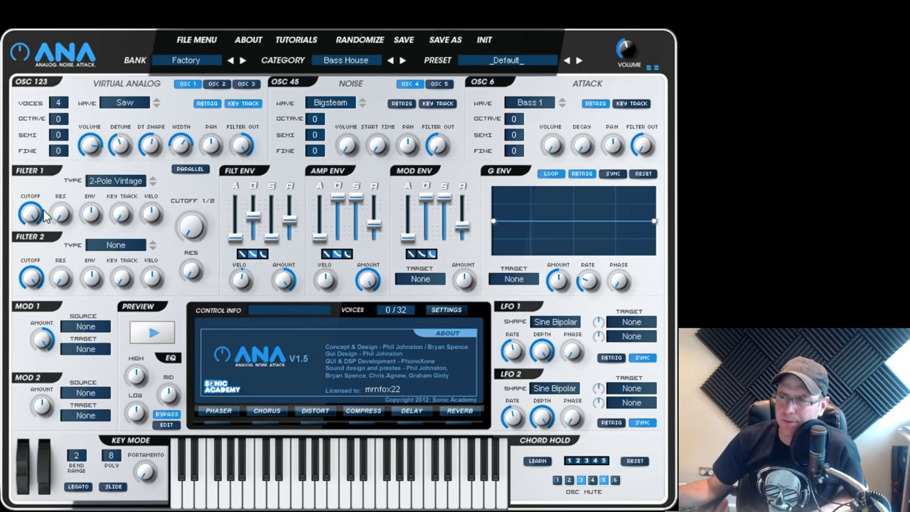
pyautogui.moveTo(42, 213); pyautogui.dragTo(72, 355)
pyautogui.moveTo(236, 141); pyautogui.dragTo(248, 255)
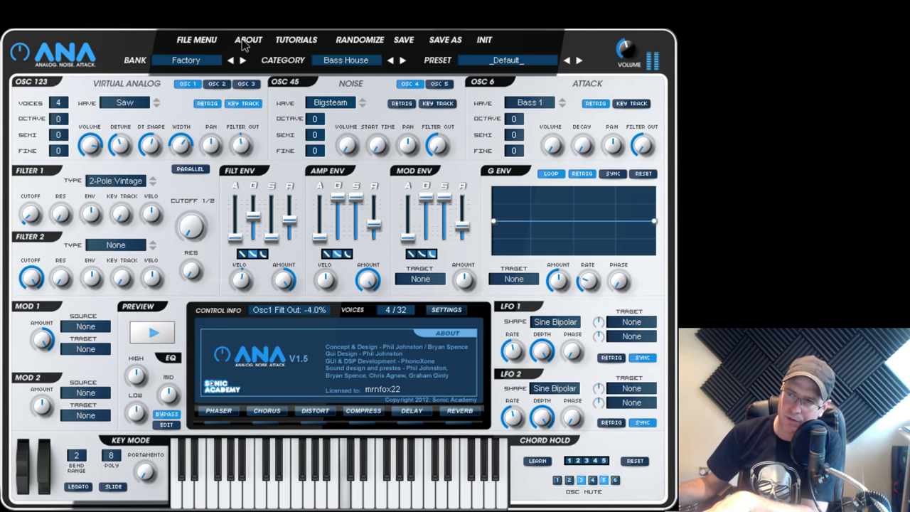
pyautogui.moveTo(39, 212); pyautogui.dragTo(93, 252)
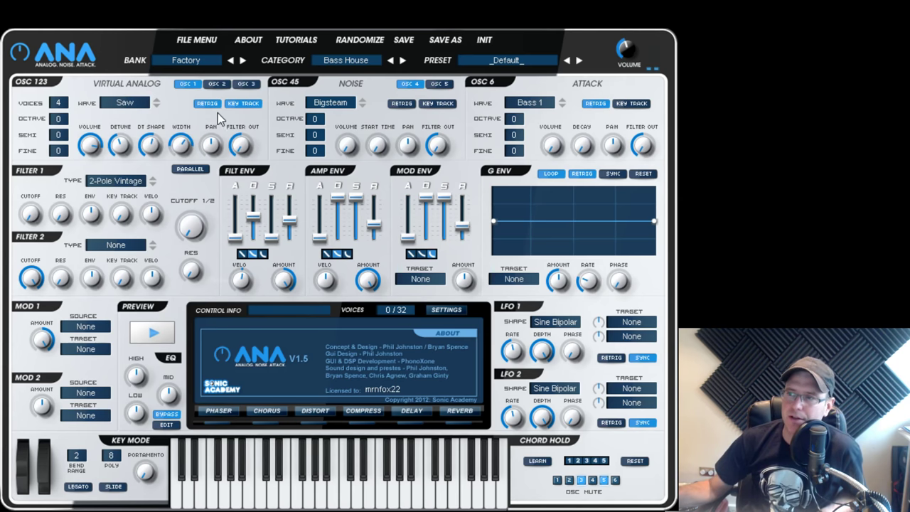
# Step: Set oscillators 1 and 2 to 8 voices each, with oscillator 2's volume at 50%
pyautogui.click(217, 84)
pyautogui.click(246, 84)
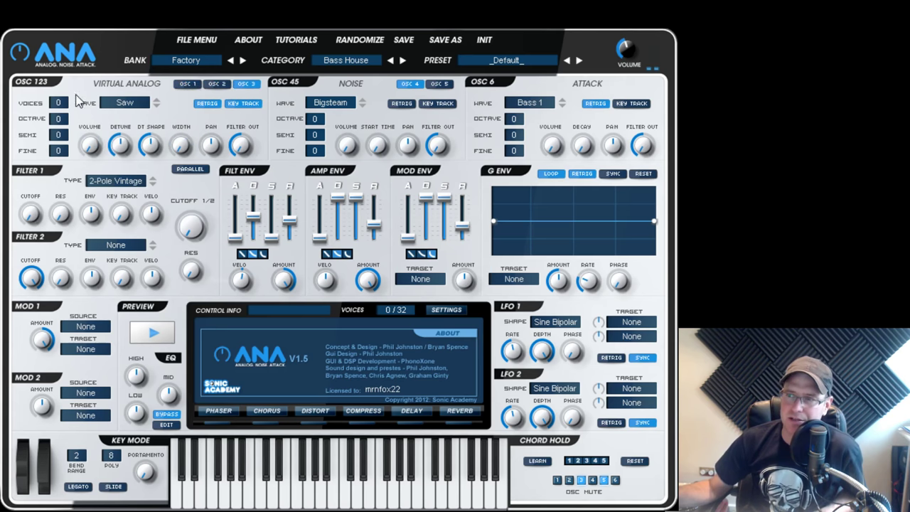
pyautogui.click(184, 84)
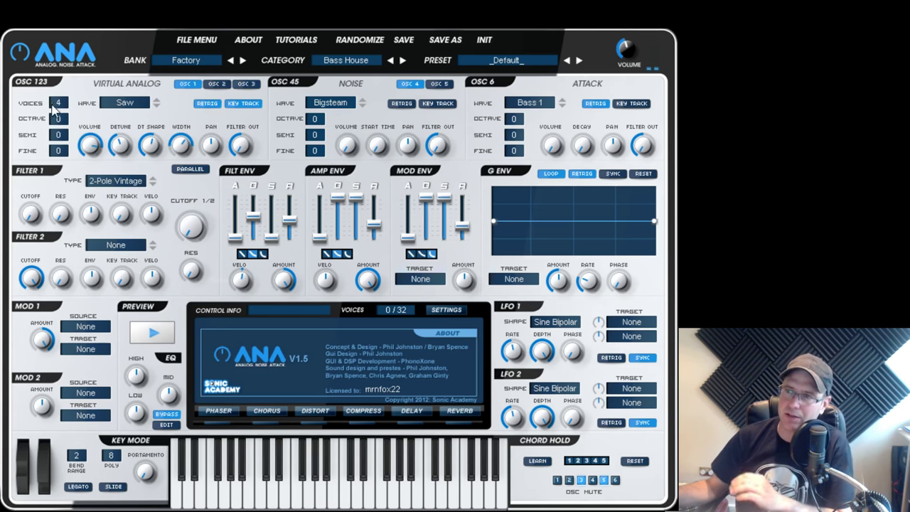
pyautogui.moveTo(64, 106); pyautogui.dragTo(62, 87)
pyautogui.click(216, 85)
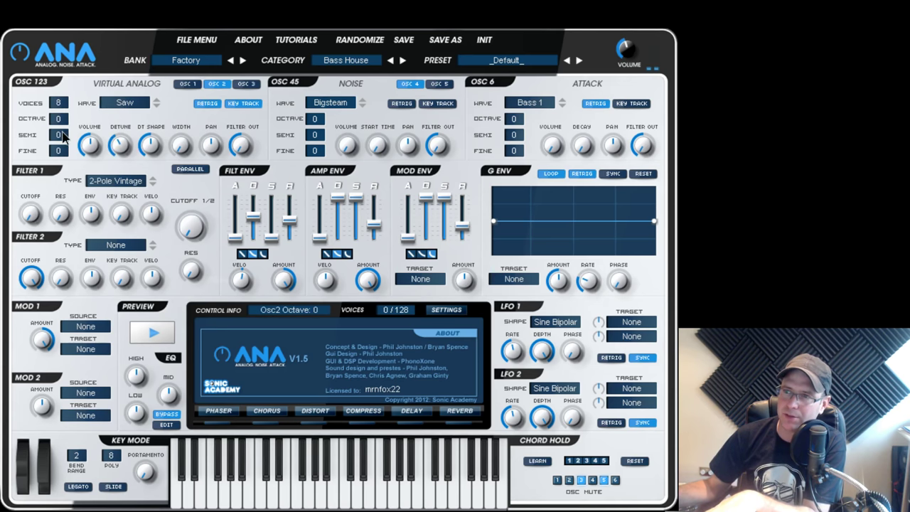
pyautogui.moveTo(63, 132); pyautogui.dragTo(62, 139)
# Step: Give oscillator 3 7 voices, and lower oscillator 2 to octave -1 and oscillator 3 to octave -2
pyautogui.click(246, 85)
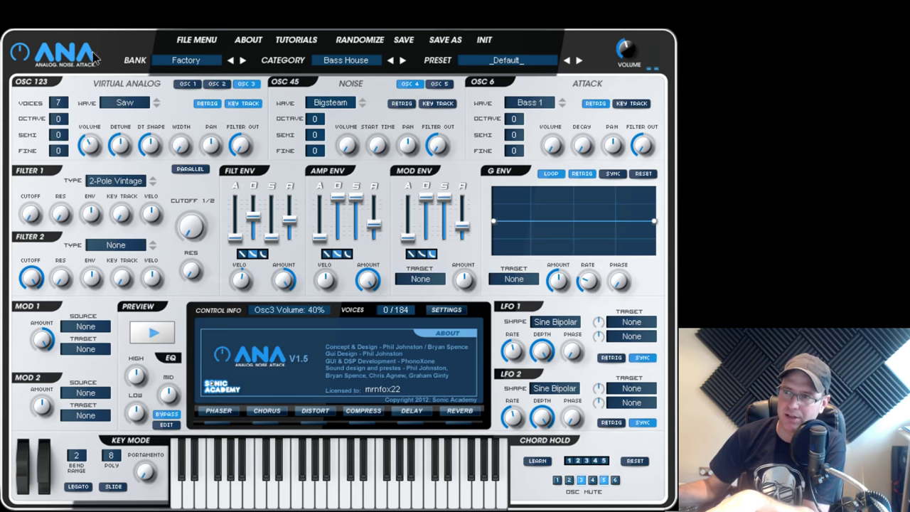
pyautogui.click(218, 84)
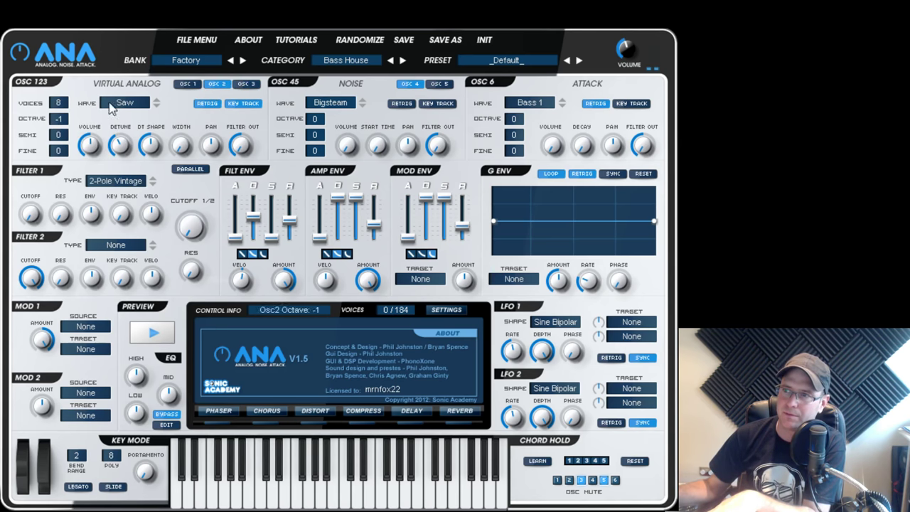
pyautogui.click(246, 85)
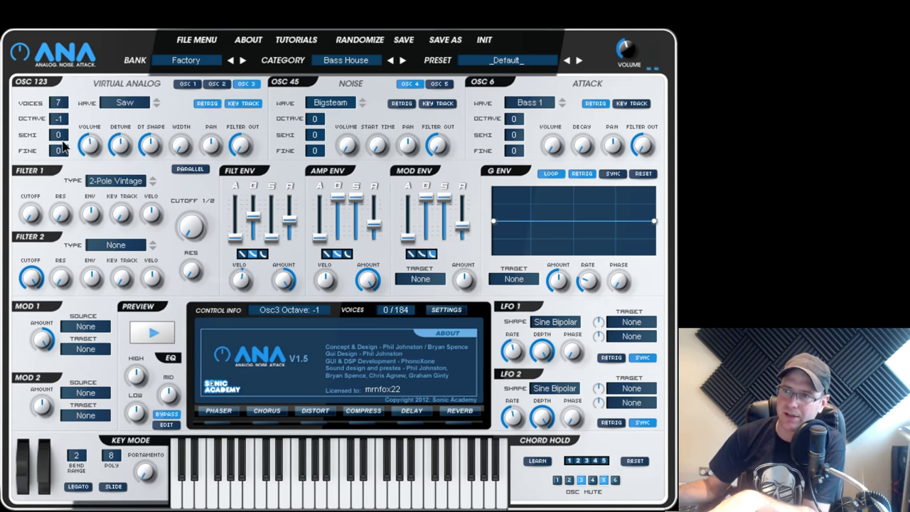
pyautogui.moveTo(66, 165); pyautogui.dragTo(69, 178)
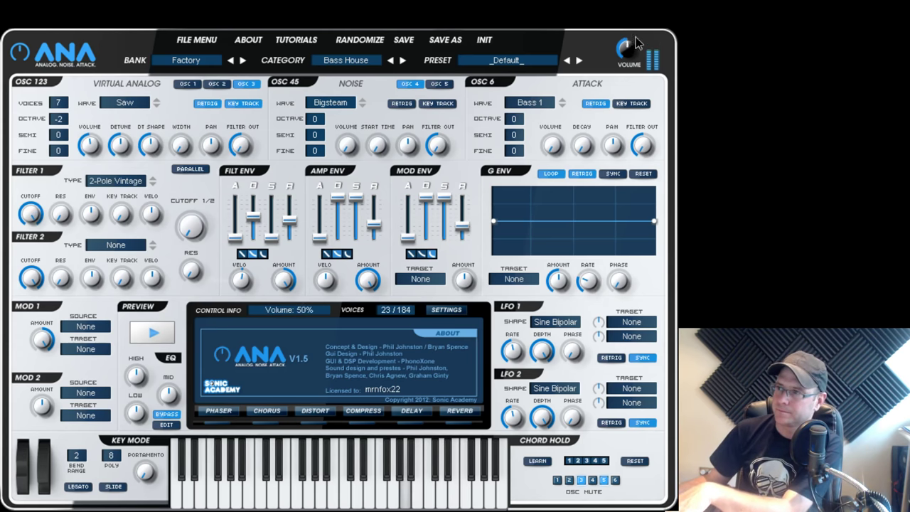
# Step: Turn off Retrig on oscillators 3 and 2, and lower the master volume
pyautogui.click(207, 104)
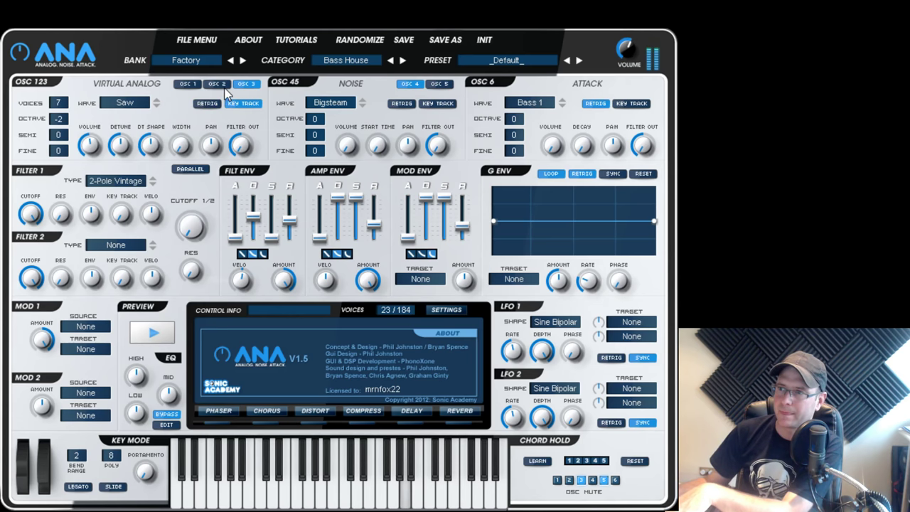
pyautogui.click(217, 84)
pyautogui.click(207, 104)
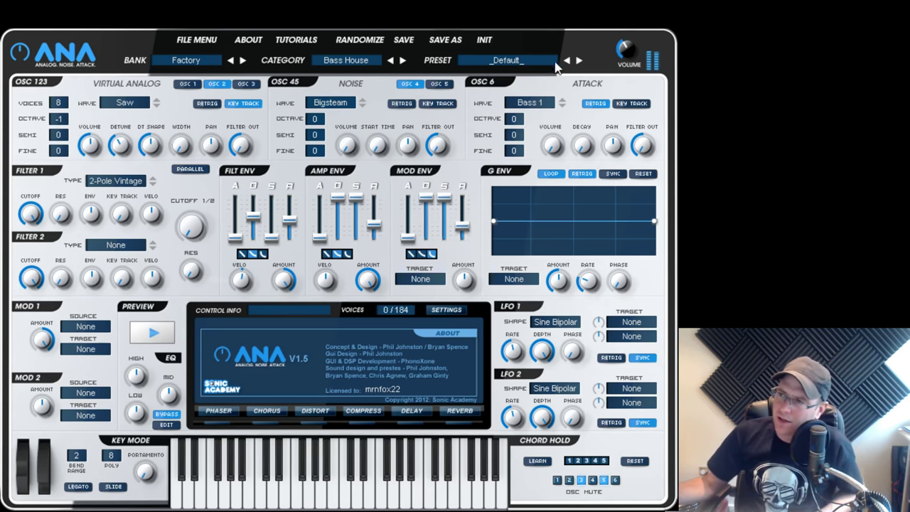
pyautogui.moveTo(618, 56); pyautogui.dragTo(629, 64)
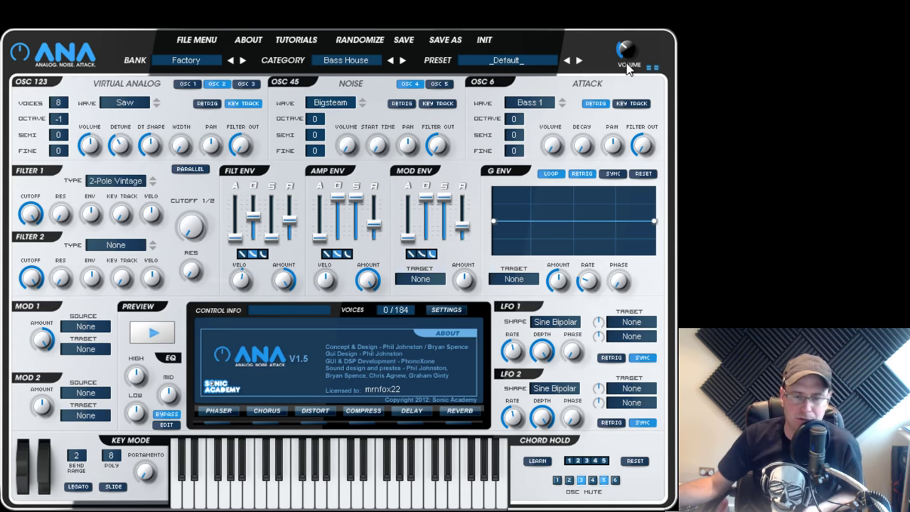
# Step: Turn down the volume of oscillators 1, 2 and 3 to silence them, and raise noise oscillator 4's volume
pyautogui.moveTo(641, 51)
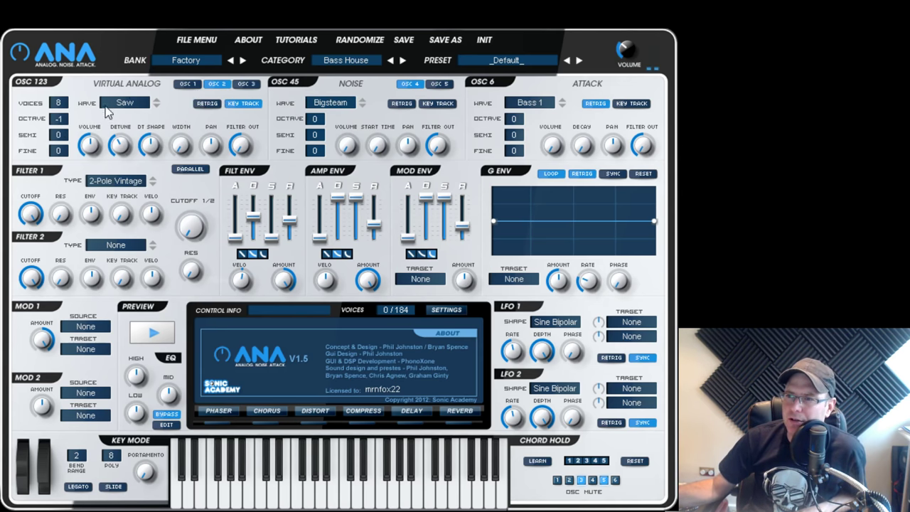
pyautogui.click(186, 85)
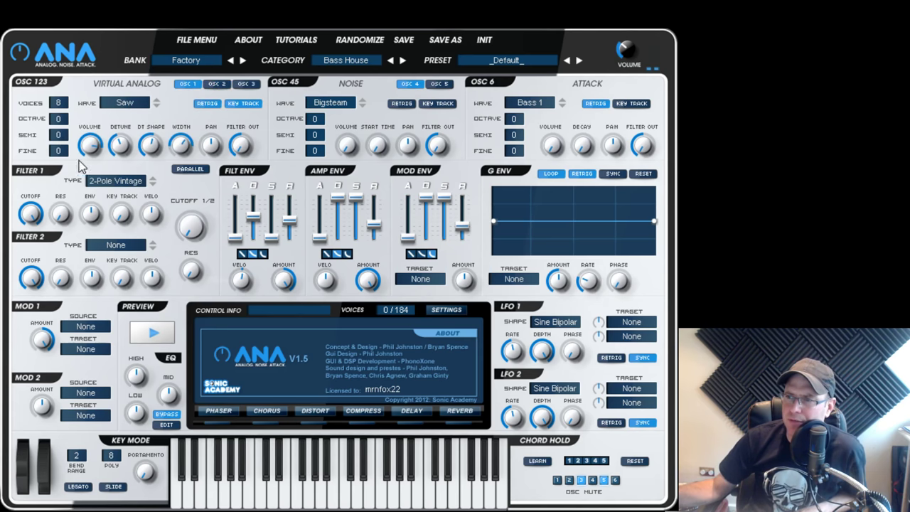
pyautogui.click(221, 84)
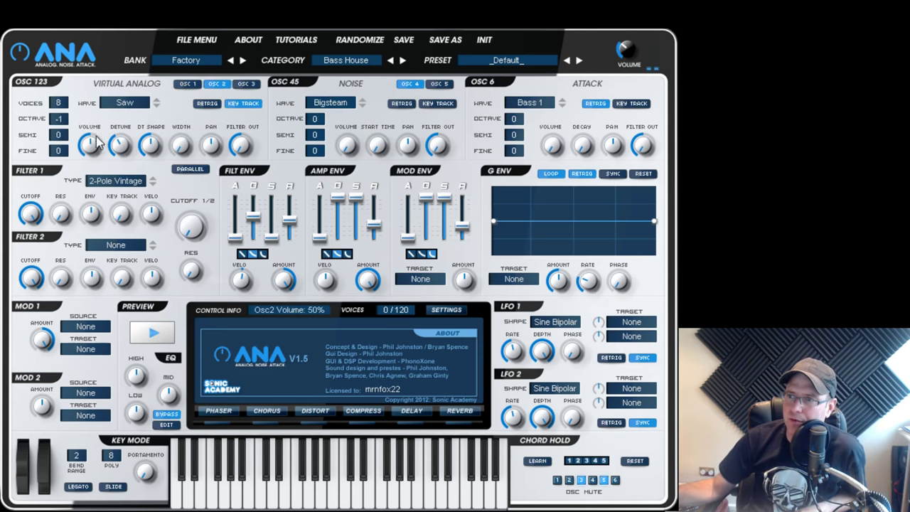
pyautogui.click(249, 83)
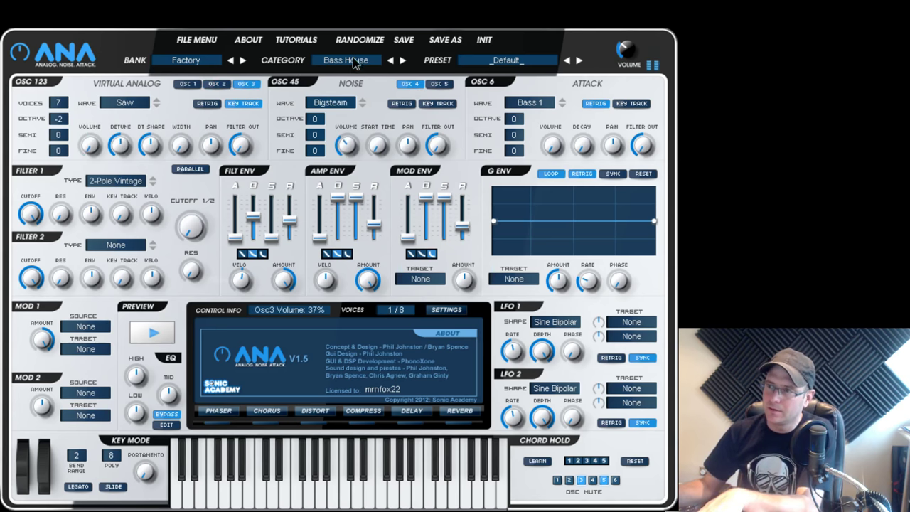
# Step: Audition the Cheap Choir, Chime Bell, Crispy Noise and GuitarLoop waves on oscillator 4, and raise the master volume
pyautogui.click(345, 102)
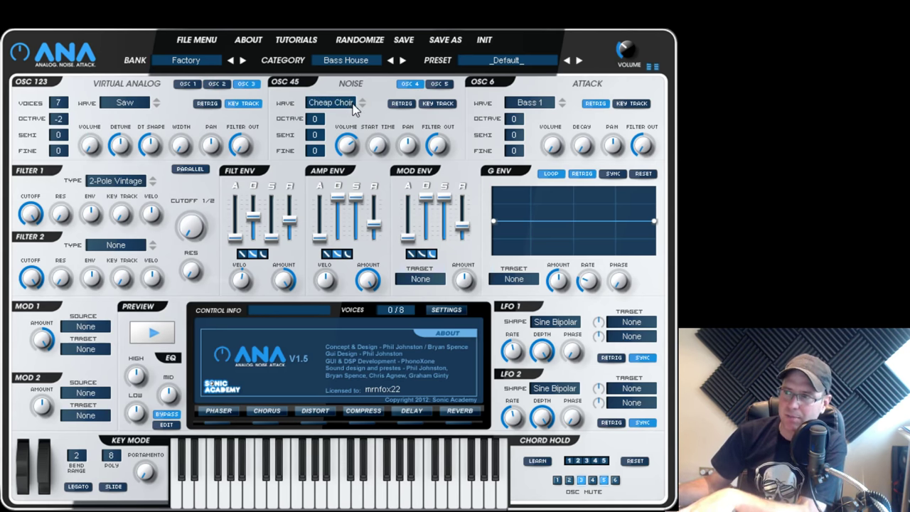
pyautogui.scroll(-1, 351, 106)
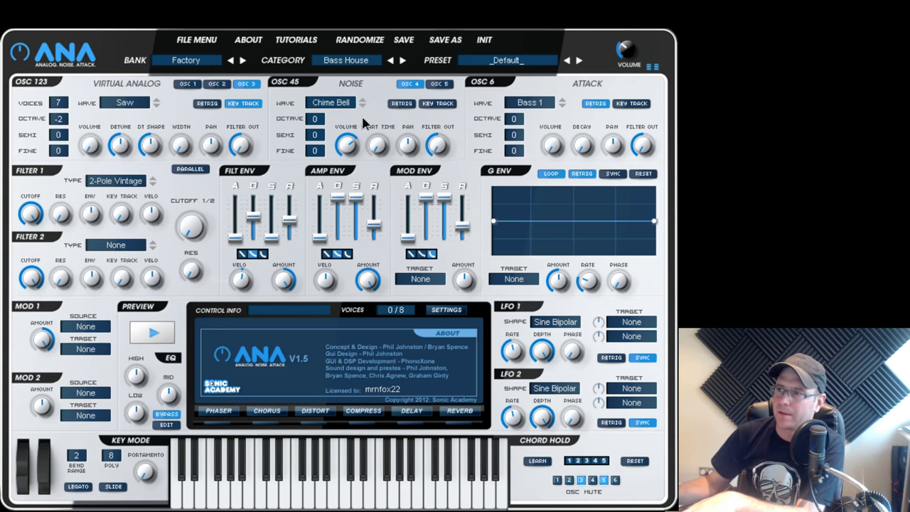
pyautogui.scroll(-1, 340, 105)
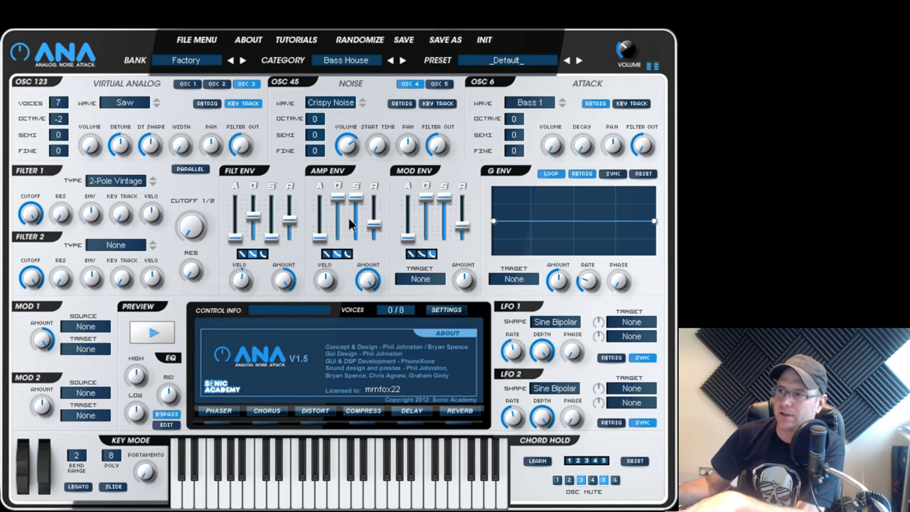
pyautogui.scroll(-1, 353, 104)
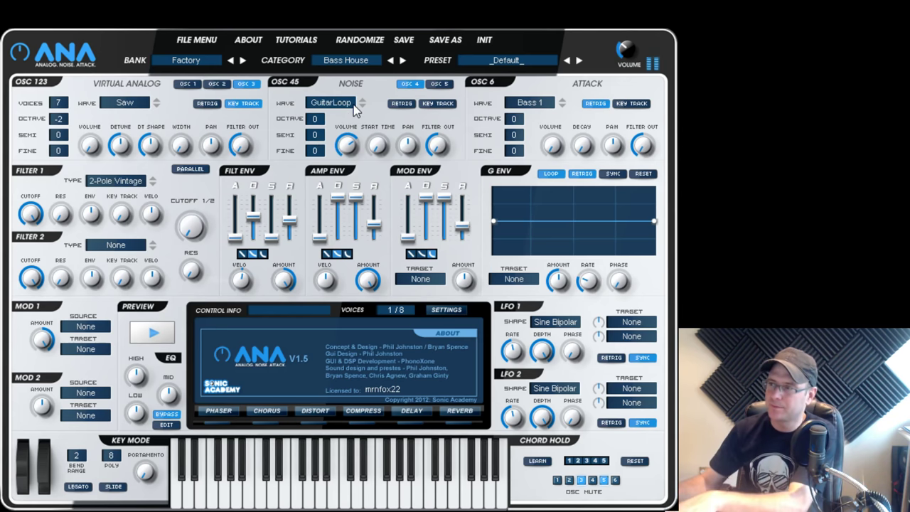
pyautogui.moveTo(628, 50); pyautogui.dragTo(628, 32)
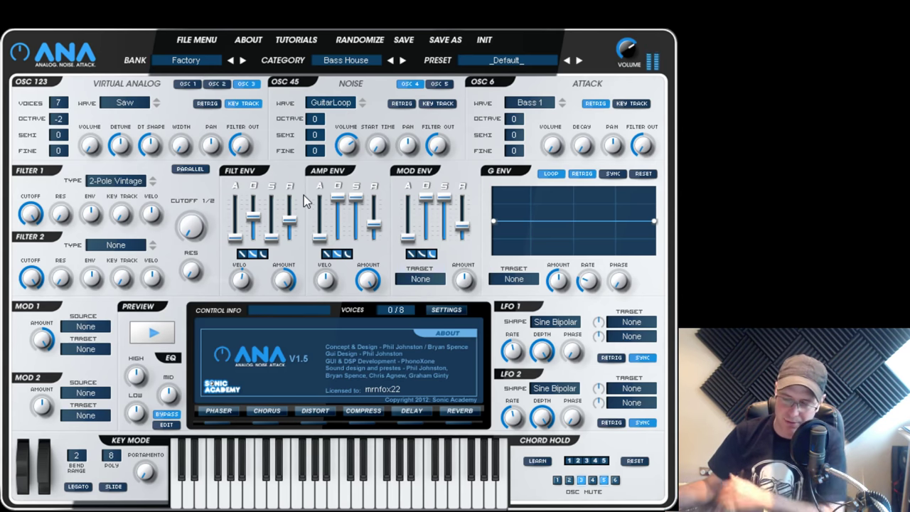
# Step: Select the Megachord wave for noise oscillator 4 and turn on its Key Track
pyautogui.moveTo(192, 279)
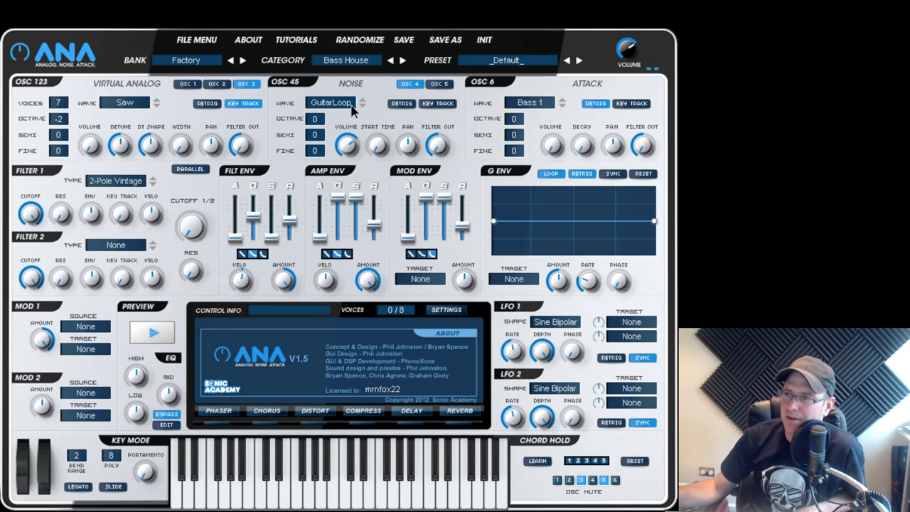
pyautogui.click(372, 319)
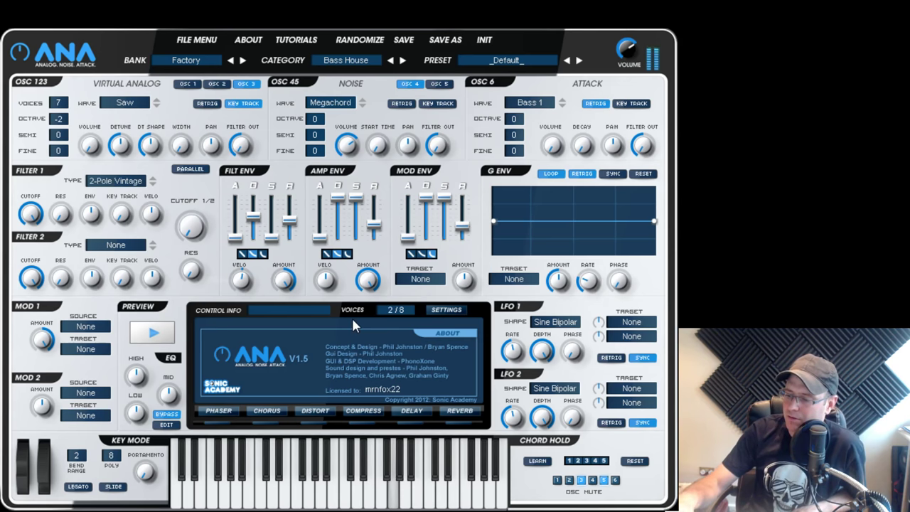
pyautogui.click(439, 106)
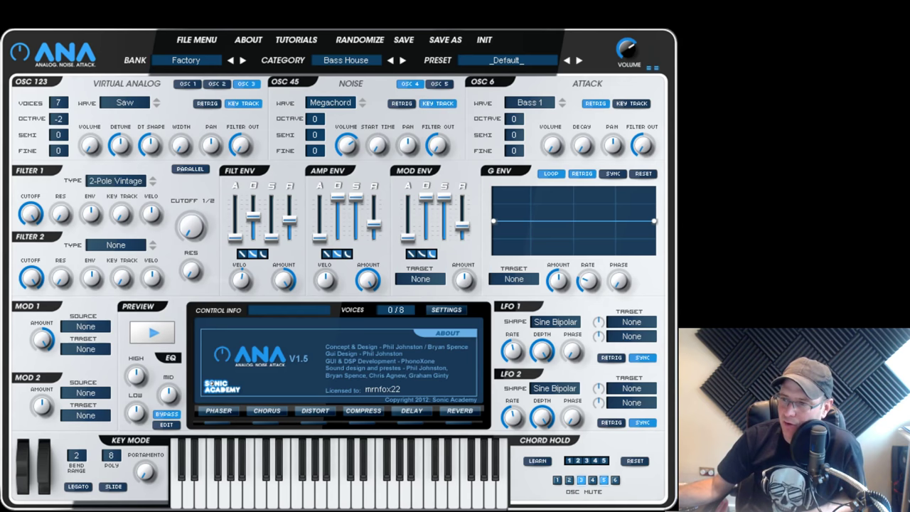
# Step: Switch oscillator 4 to the Sky Bells wave and audition its Start Time, returning it to 0%
pyautogui.scroll(-2, 331, 102)
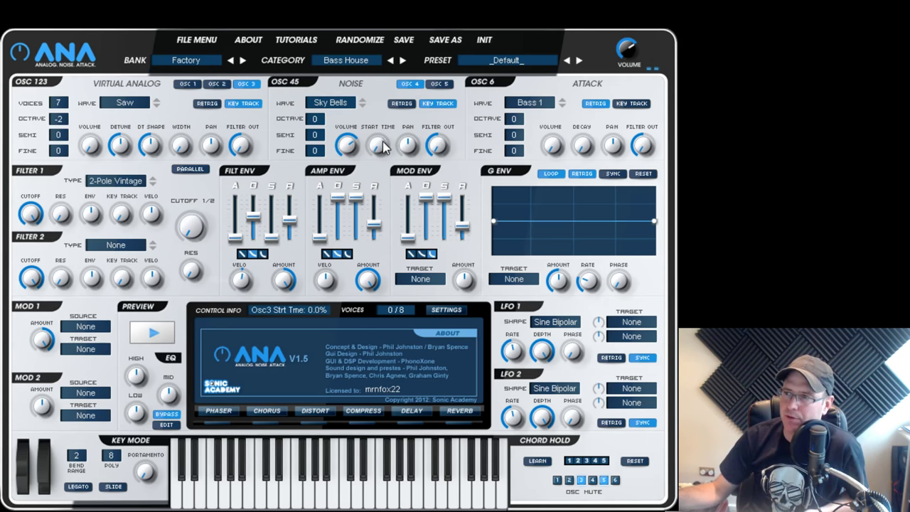
pyautogui.moveTo(382, 149)
pyautogui.mouseDown()
pyautogui.moveTo(378, 42)
pyautogui.moveTo(381, 162)
pyautogui.mouseUp()
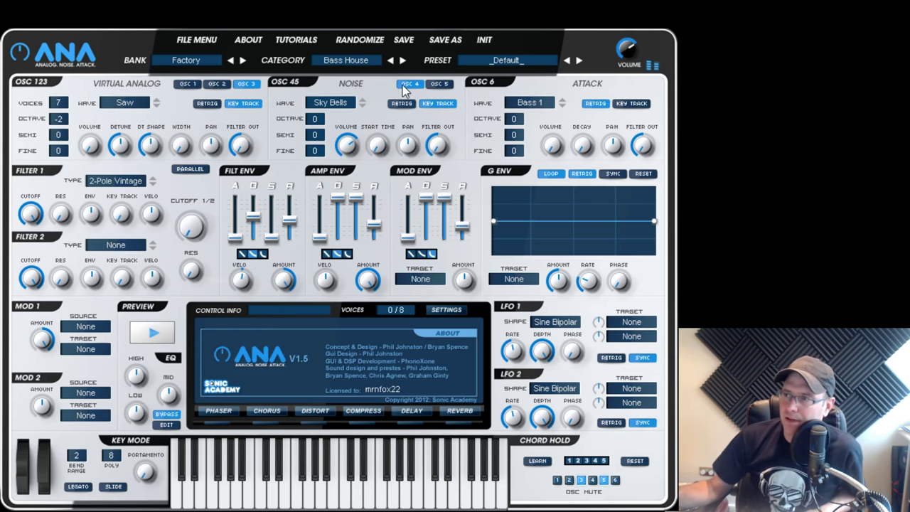
# Step: Select Pink Noise on noise oscillators 5 and 4, and turn oscillator 4's volume down to zero
pyautogui.click(439, 84)
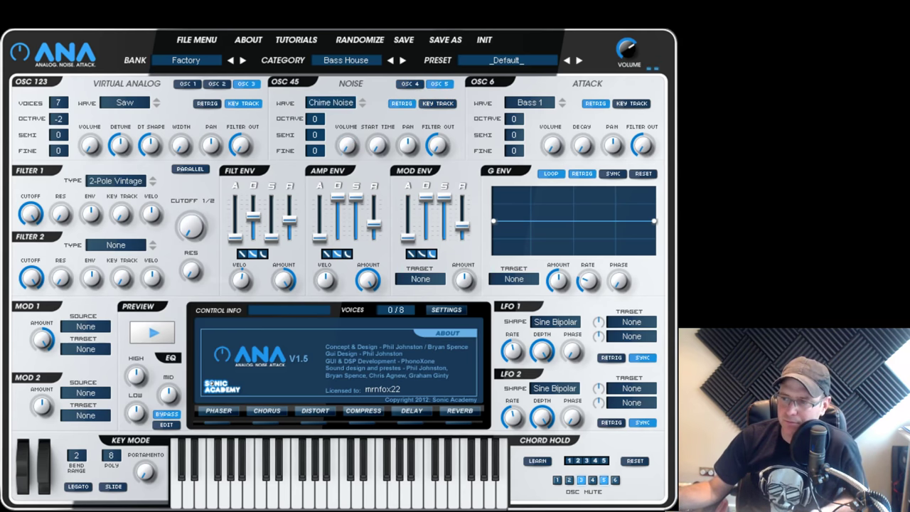
pyautogui.click(362, 105)
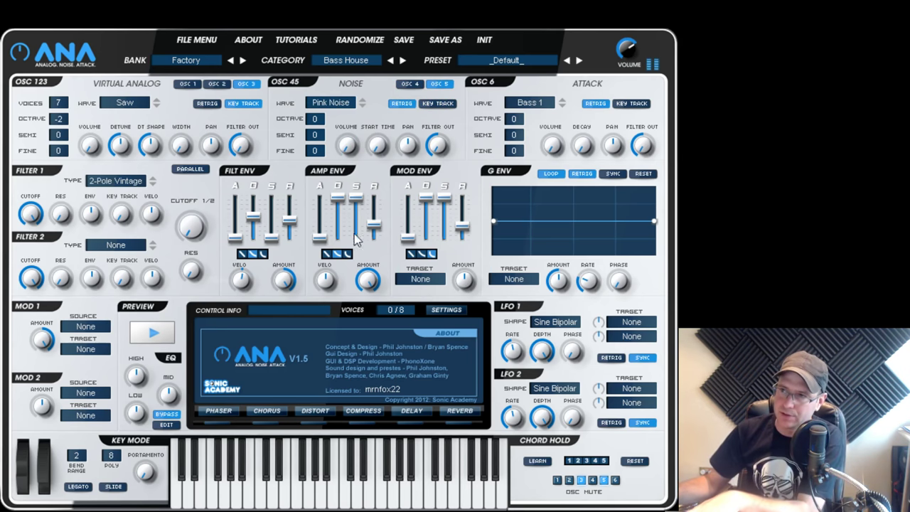
pyautogui.click(411, 85)
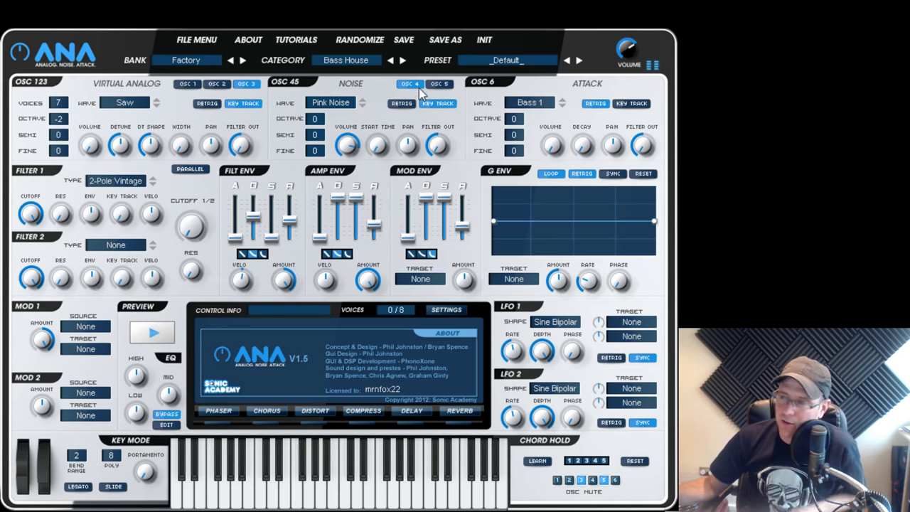
pyautogui.moveTo(347, 146); pyautogui.dragTo(370, 402)
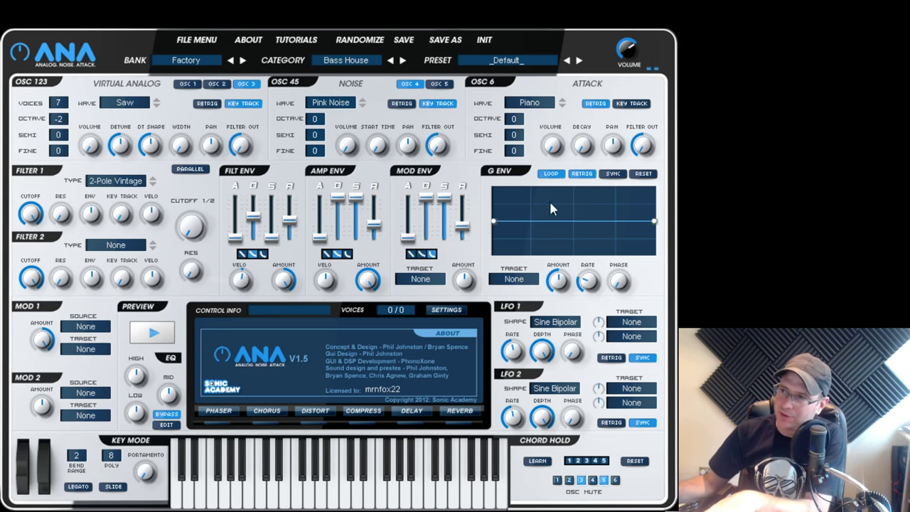
# Step: Raise the attack oscillator's volume to full, select the Guitar 3 wave and turn on Key Track, leaving Retrig on
pyautogui.moveTo(553, 148); pyautogui.dragTo(545, 31)
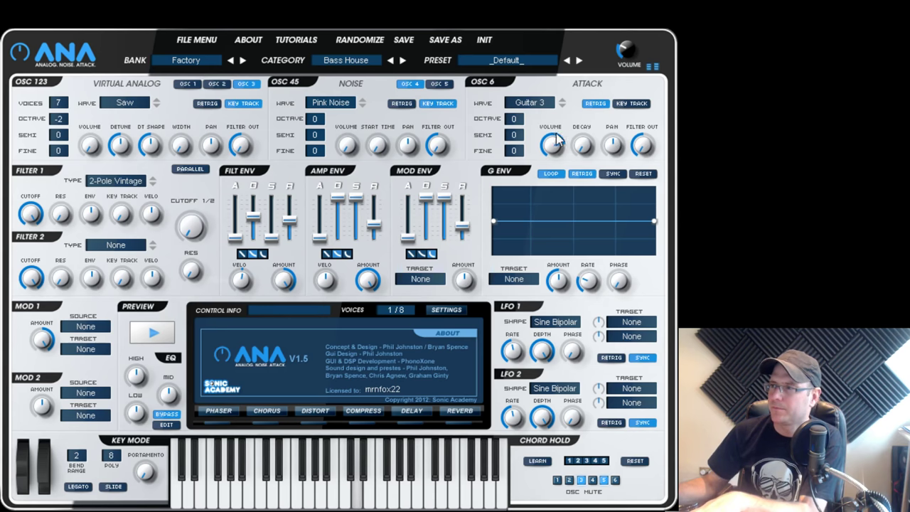
pyautogui.click(596, 104)
pyautogui.click(632, 104)
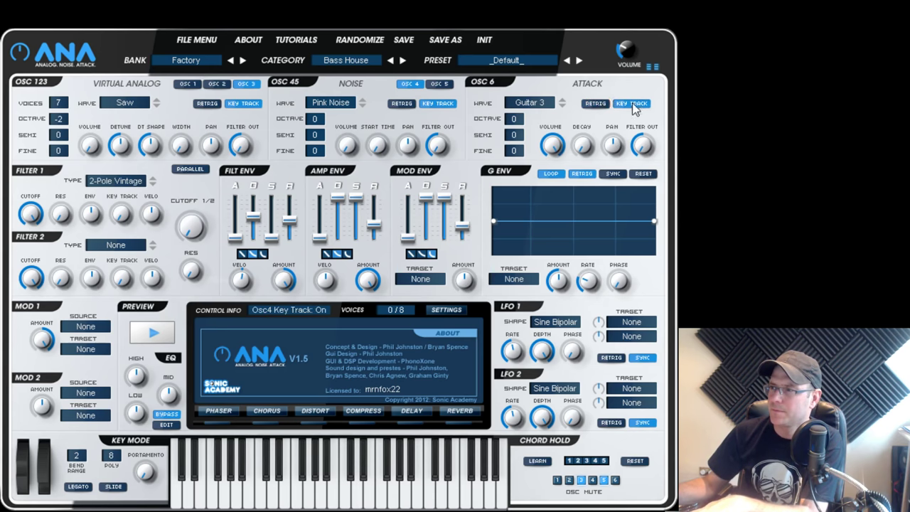
pyautogui.click(596, 103)
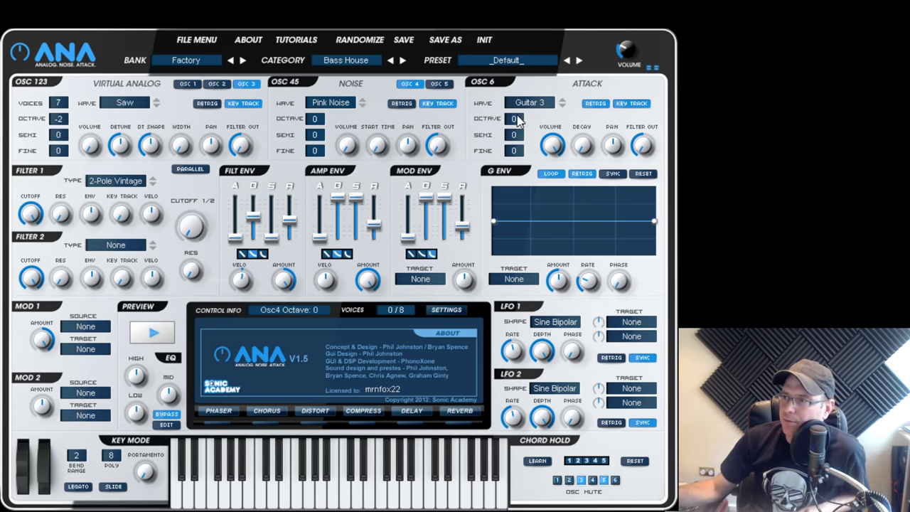
# Step: Set the attack oscillator to octave 1 with the 90s Bass wave, and turn its volume down to zero
pyautogui.moveTo(517, 121); pyautogui.dragTo(514, 82)
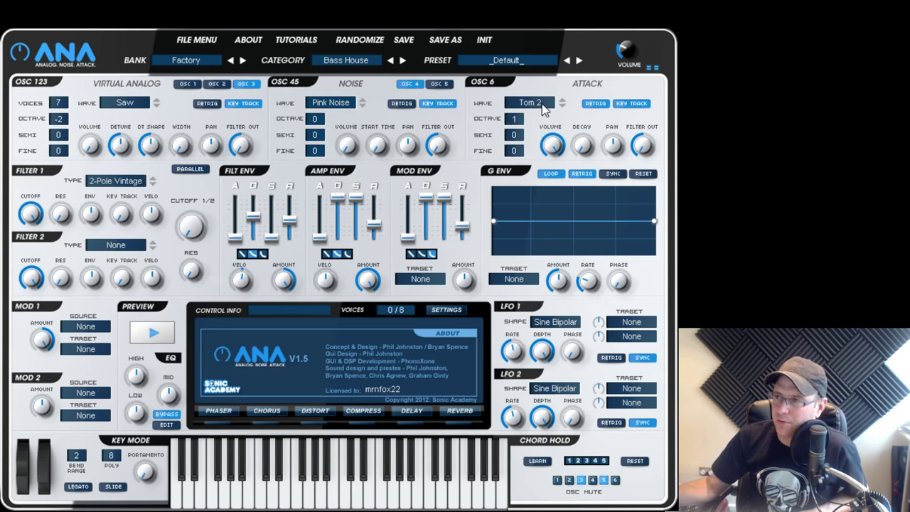
pyautogui.moveTo(542, 104); pyautogui.dragTo(550, 119)
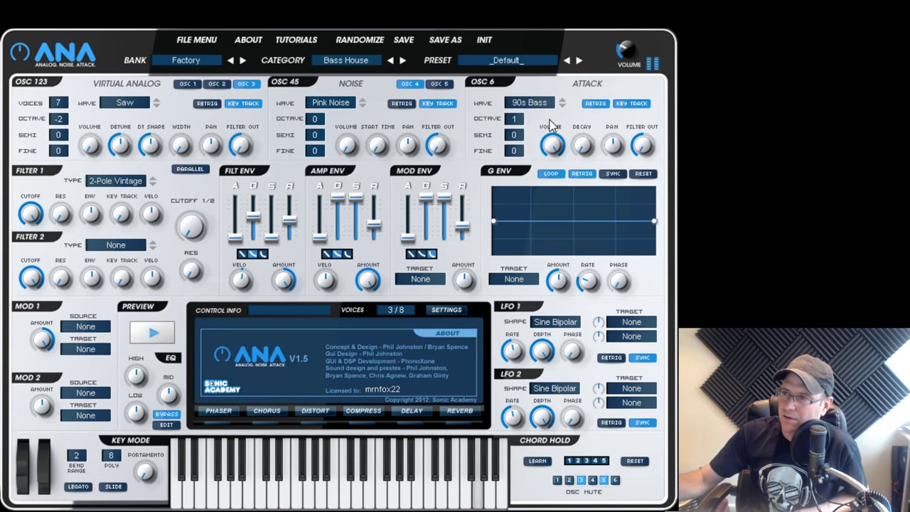
pyautogui.moveTo(551, 142); pyautogui.dragTo(561, 362)
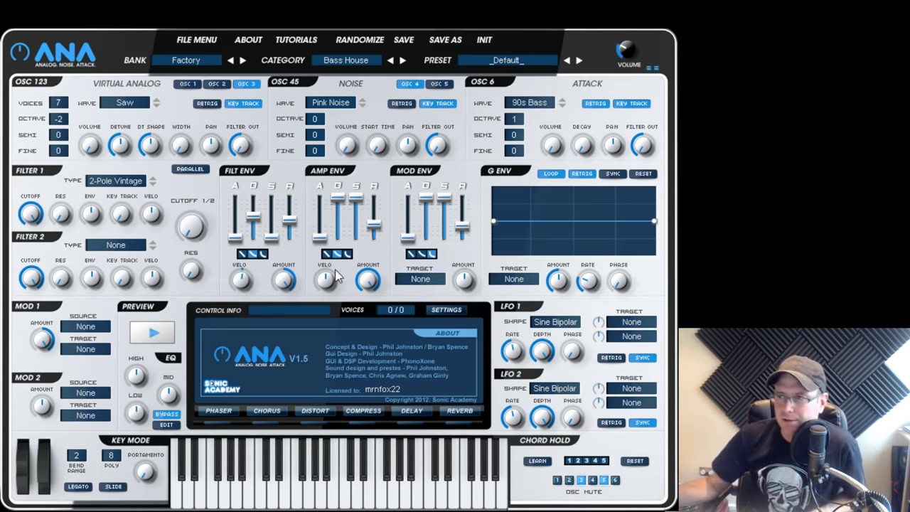
# Step: Switch to oscillator 1, raise its volume and reduce its saw wave to 1 voice
pyautogui.click(188, 85)
pyautogui.moveTo(86, 152); pyautogui.dragTo(106, 35)
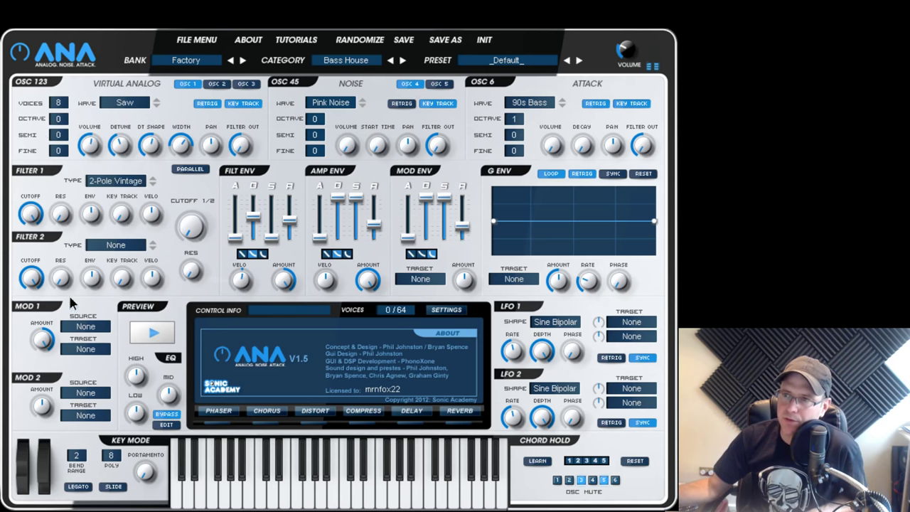
pyautogui.moveTo(58, 114); pyautogui.dragTo(53, 270)
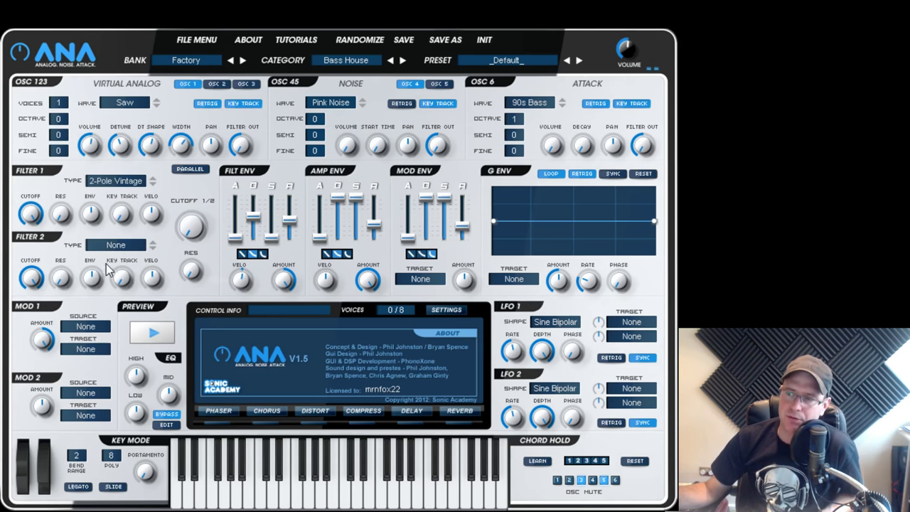
# Step: Route the two filters in series and set filter 2's type to Comb
pyautogui.click(199, 174)
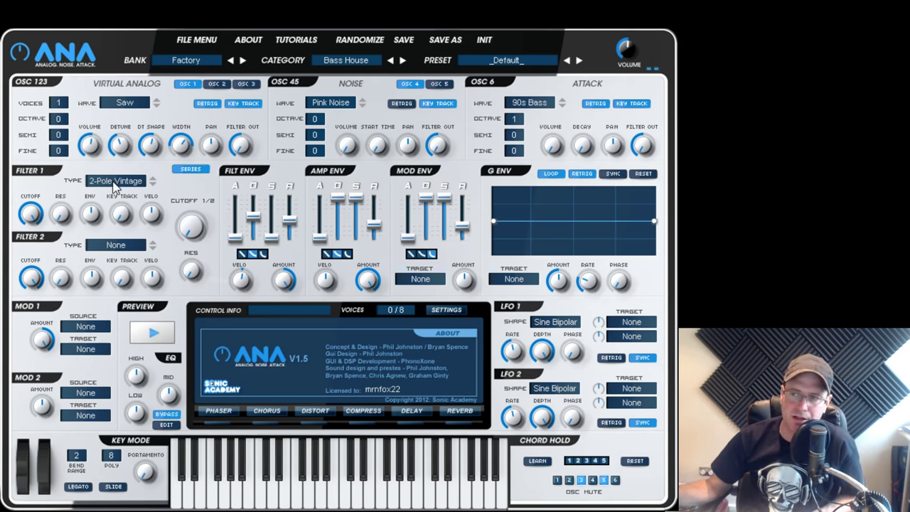
pyautogui.moveTo(130, 223)
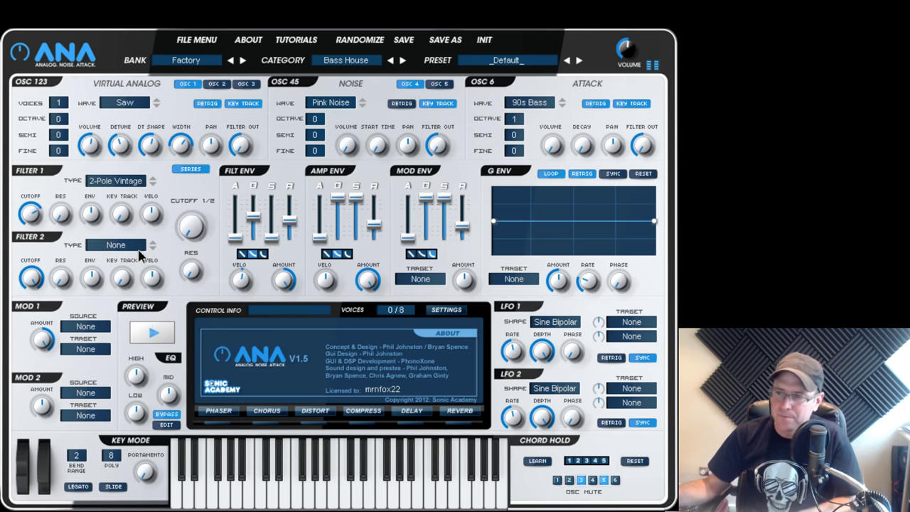
pyautogui.click(146, 390)
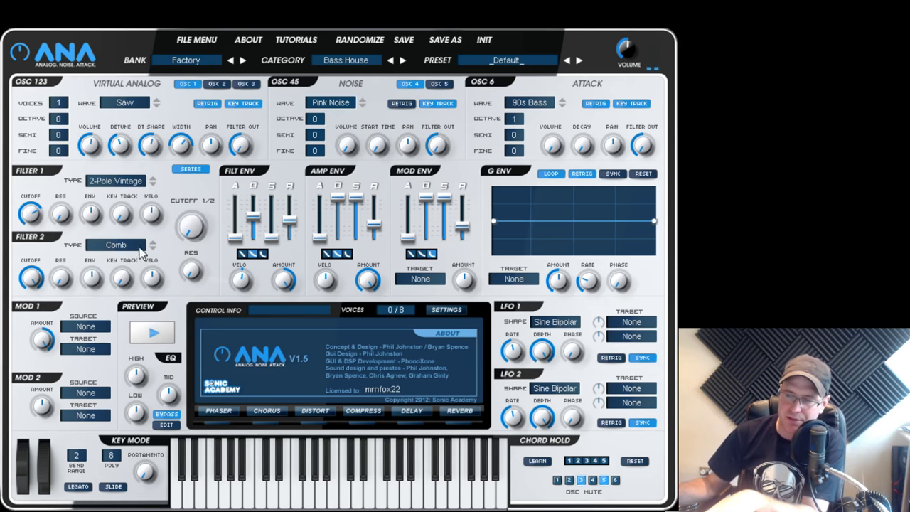
# Step: Sweep the Comb filter's cutoff with the shared cutoff raised, and raise filter 2's resonance, envelope and key track amounts
pyautogui.click(38, 275)
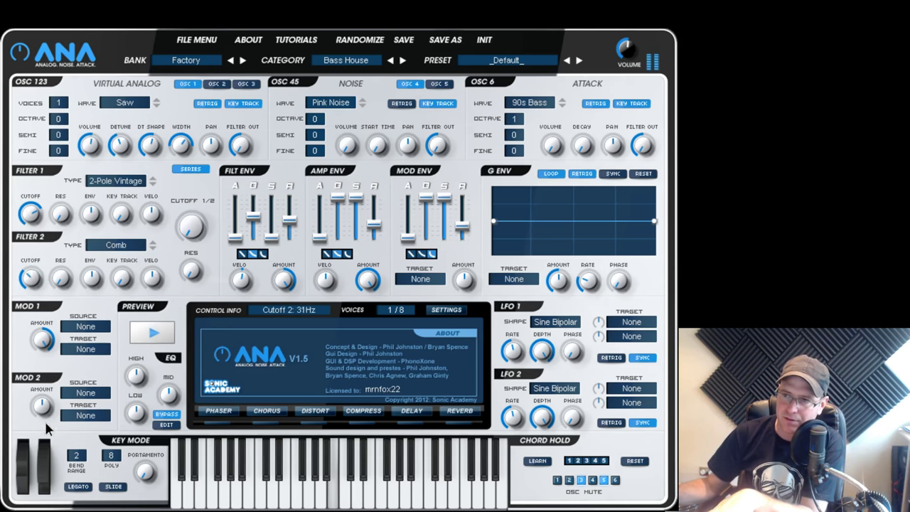
pyautogui.moveTo(196, 243); pyautogui.dragTo(196, 220)
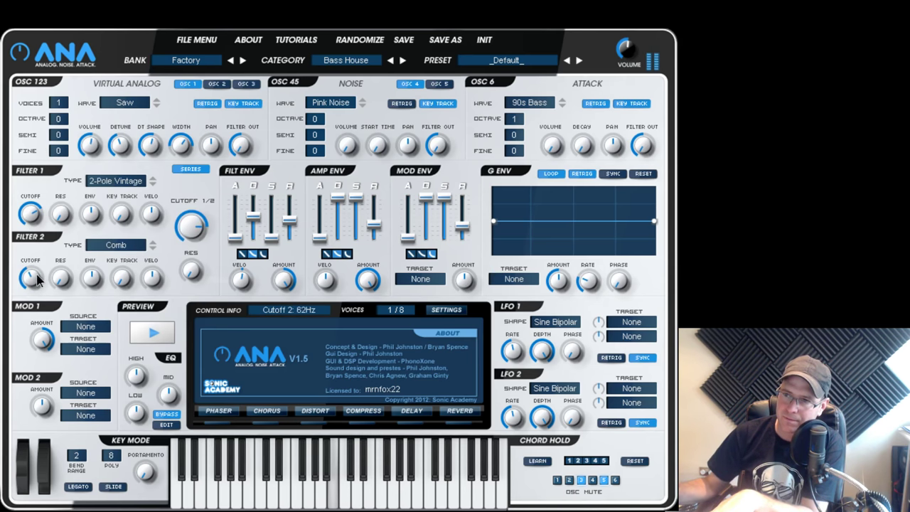
pyautogui.moveTo(37, 277); pyautogui.dragTo(46, 209)
pyautogui.moveTo(61, 278); pyautogui.dragTo(69, 165)
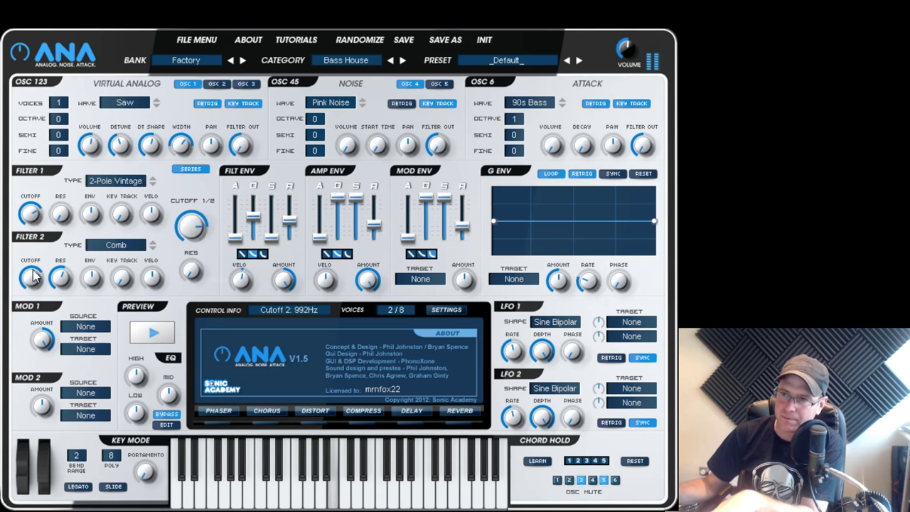
pyautogui.moveTo(97, 283); pyautogui.dragTo(94, 252)
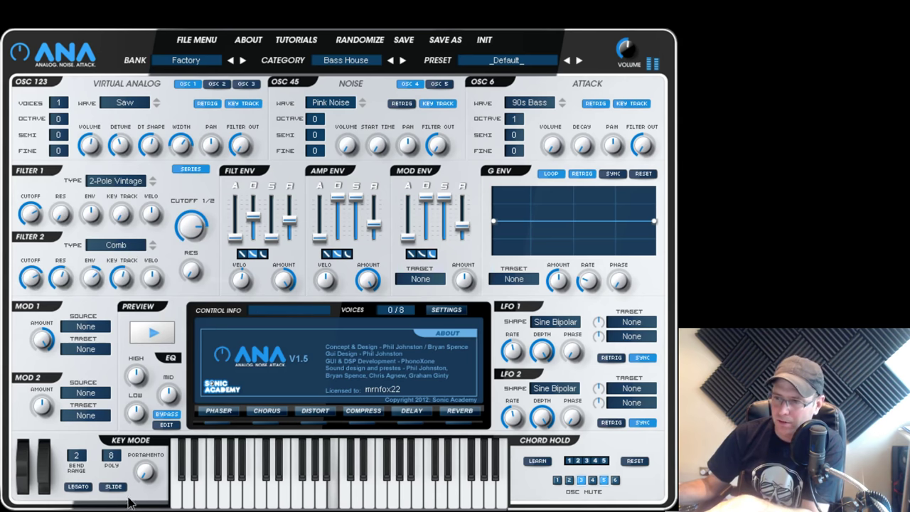
# Step: Change filter 2 to Formant (a-i), lower the shared Cutoff 1/2 to 2 Hz and sweep filter 2's cutoff
pyautogui.click(116, 245)
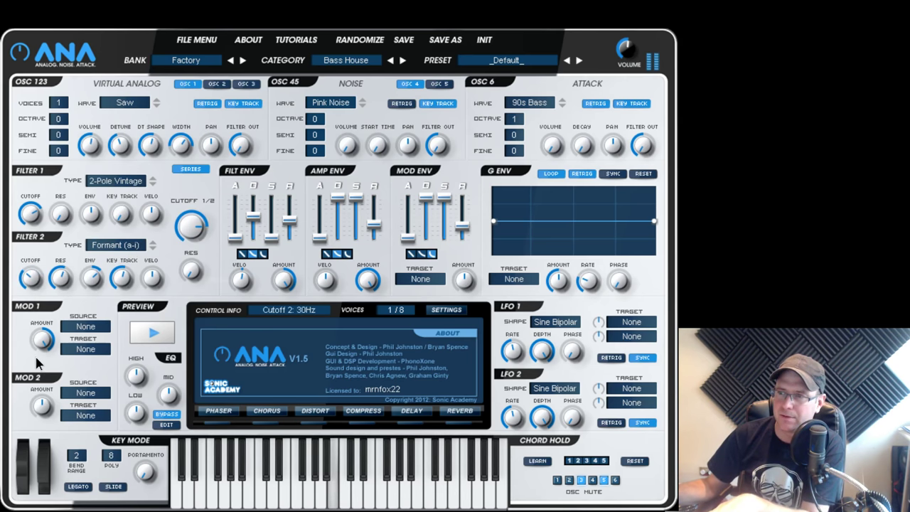
pyautogui.moveTo(201, 226); pyautogui.dragTo(200, 390)
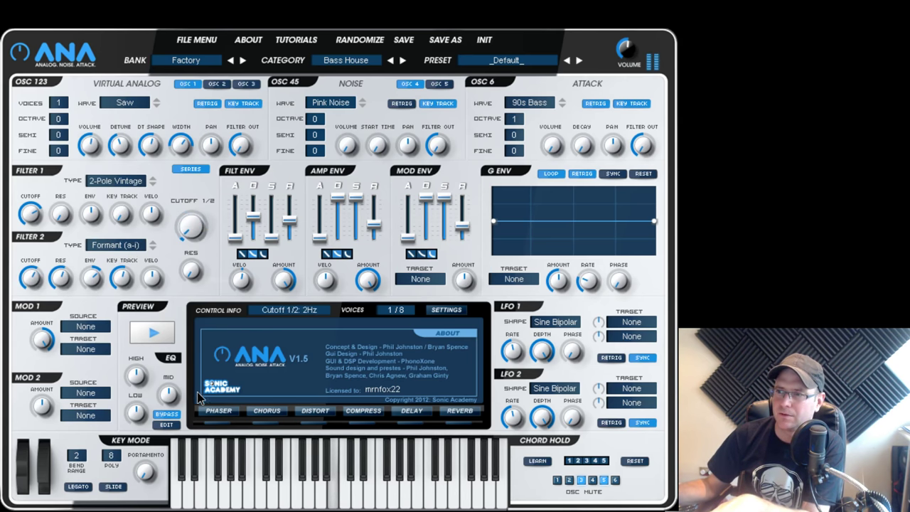
pyautogui.moveTo(32, 274); pyautogui.dragTo(42, 409)
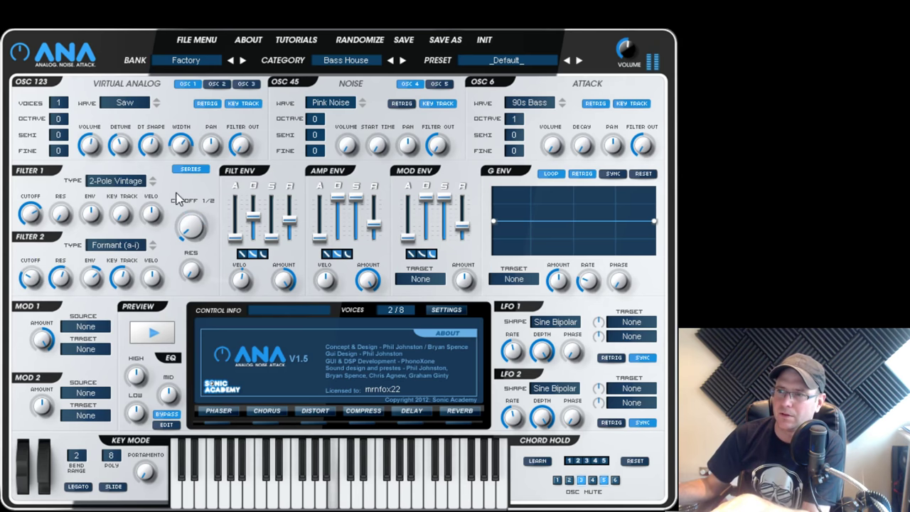
# Step: Audition the formant filter in parallel routing while raising filter 2's cutoff, and return the routing to series
pyautogui.click(189, 169)
pyautogui.moveTo(36, 278); pyautogui.dragTo(28, 128)
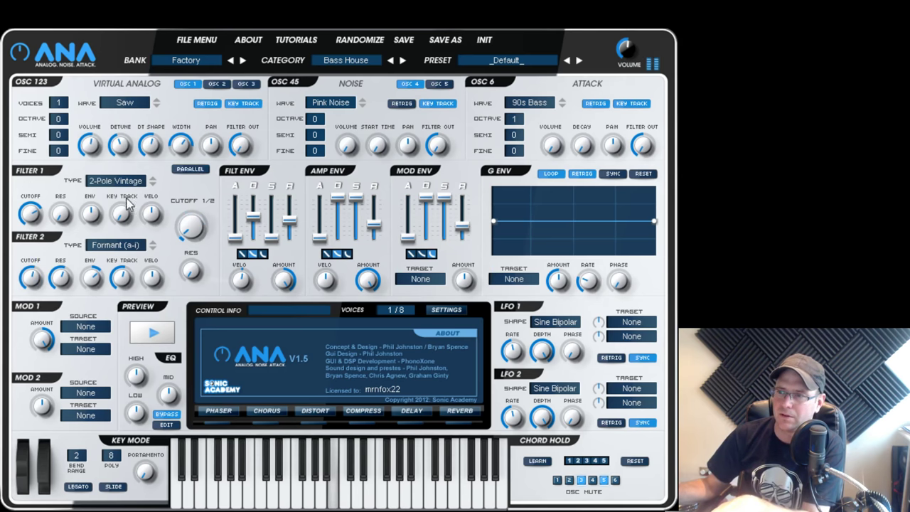
pyautogui.click(192, 170)
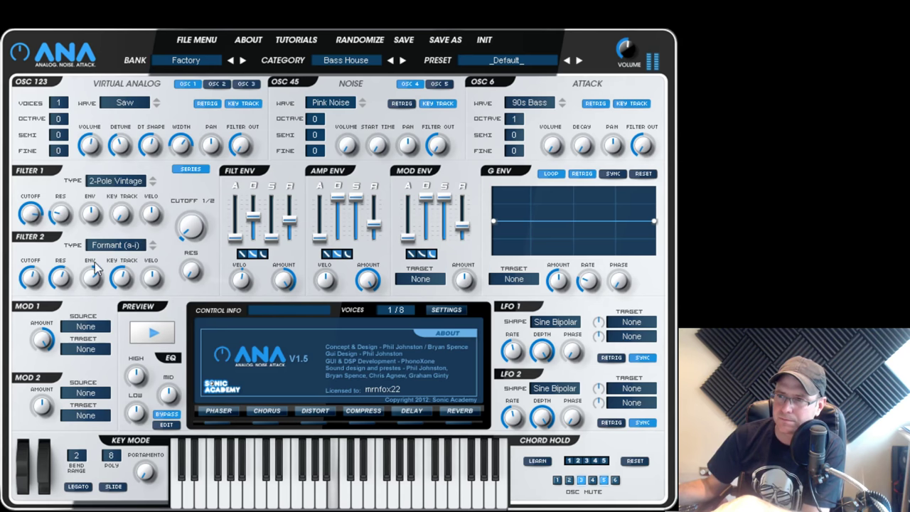
# Step: Adjust the shared Cutoff 1/2 and resonance with the formant filter, ending with both partly raised and the routing in series
pyautogui.moveTo(209, 243); pyautogui.dragTo(209, 186)
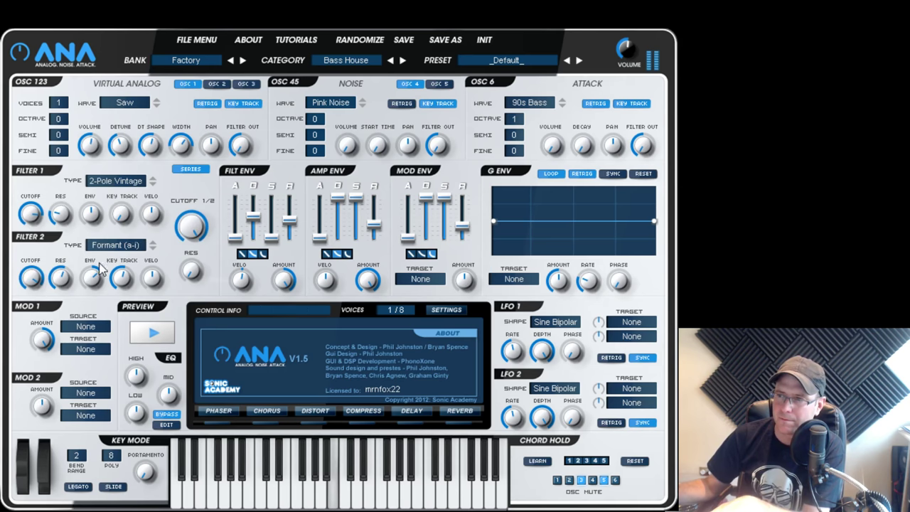
pyautogui.moveTo(186, 281); pyautogui.dragTo(177, 172)
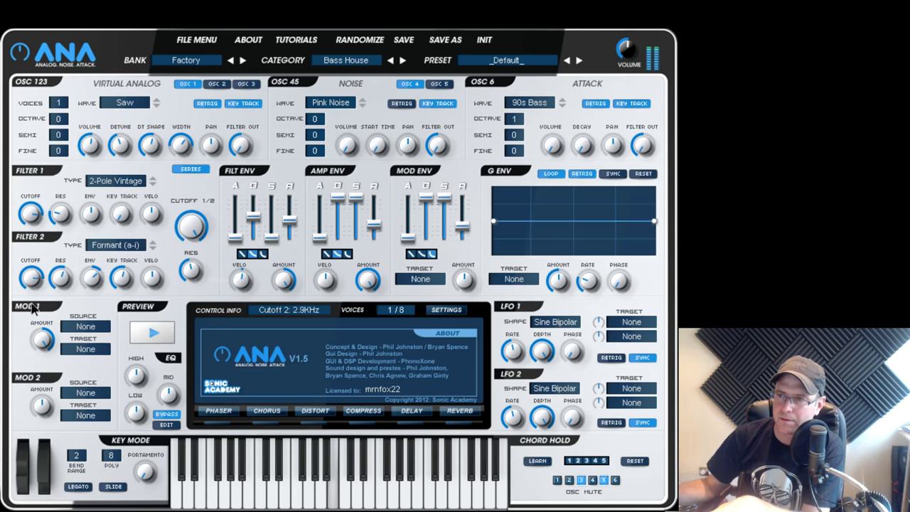
pyautogui.moveTo(179, 286); pyautogui.dragTo(179, 328)
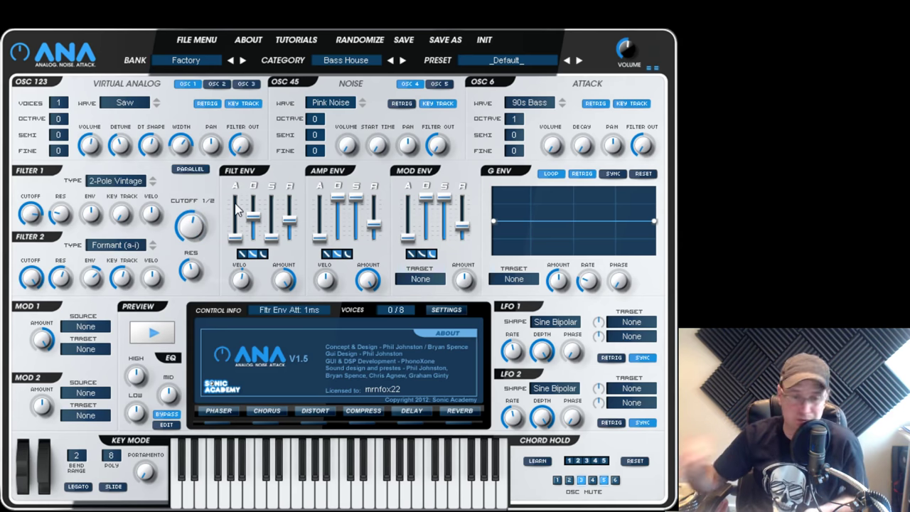
pyautogui.click(189, 171)
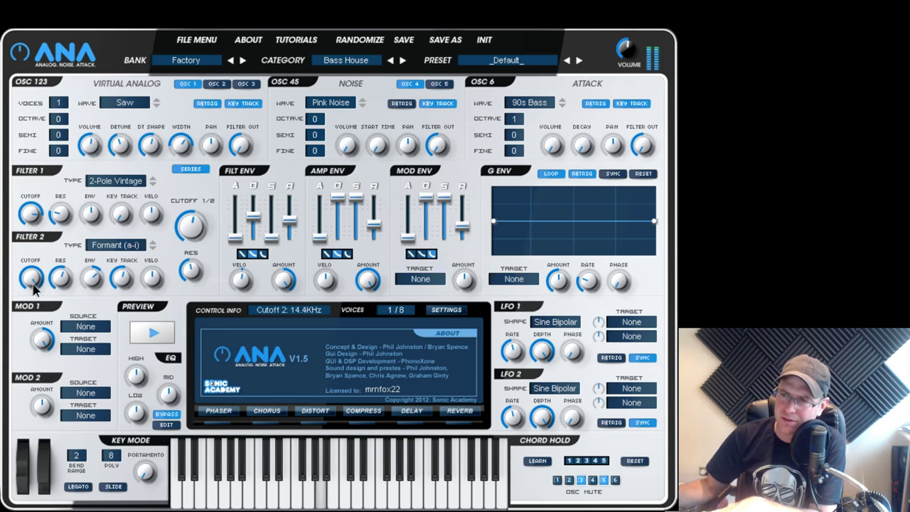
# Step: Change filter 2 to 2-Pole, open its cutoff fully and turn the shared Cutoff 1/2 down to minimum
pyautogui.click(124, 246)
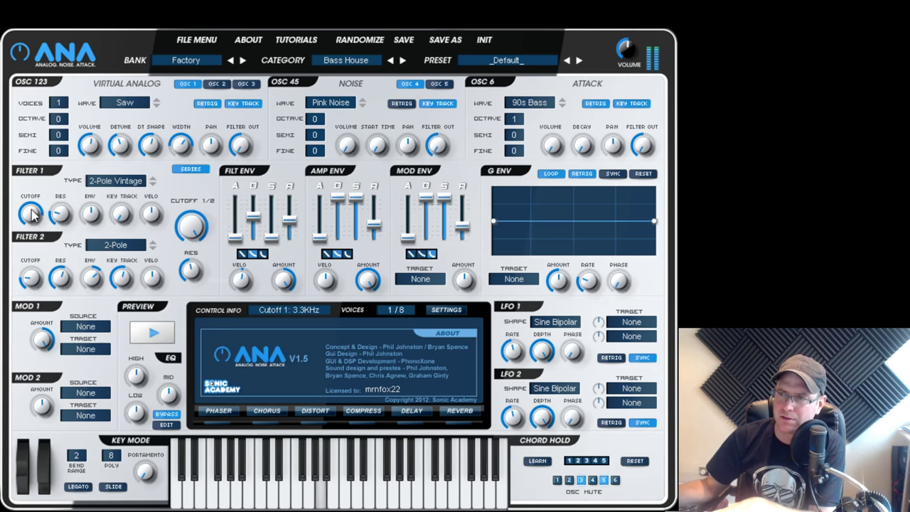
pyautogui.moveTo(35, 274); pyautogui.dragTo(96, 64)
pyautogui.moveTo(193, 228); pyautogui.dragTo(180, 440)
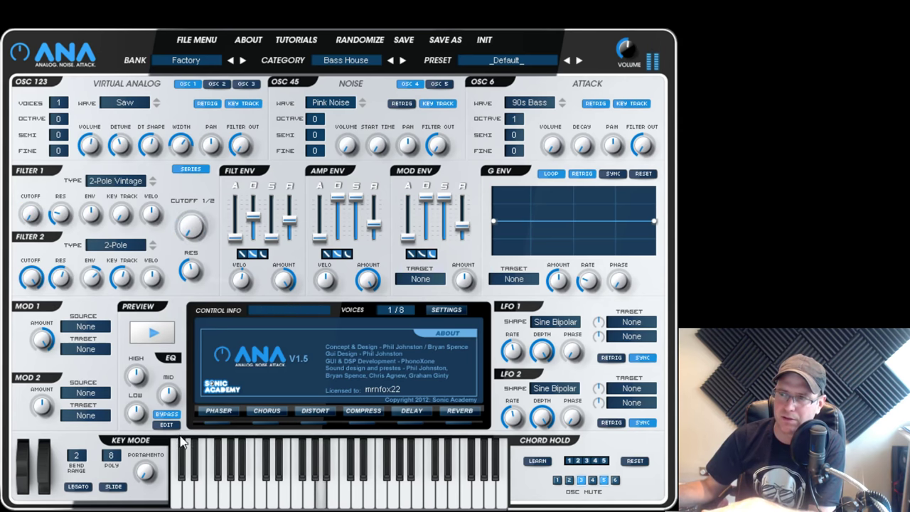
# Step: Turn filter 2's cutoff down to minimum, raise filter 1's cutoff and switch the filter routing to parallel
pyautogui.moveTo(31, 277); pyautogui.dragTo(44, 483)
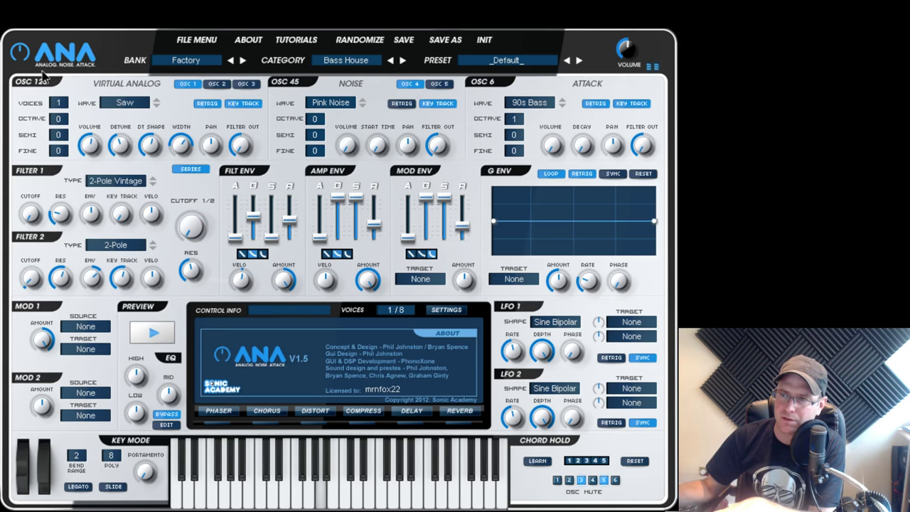
pyautogui.moveTo(30, 217); pyautogui.dragTo(126, 87)
pyautogui.click(190, 169)
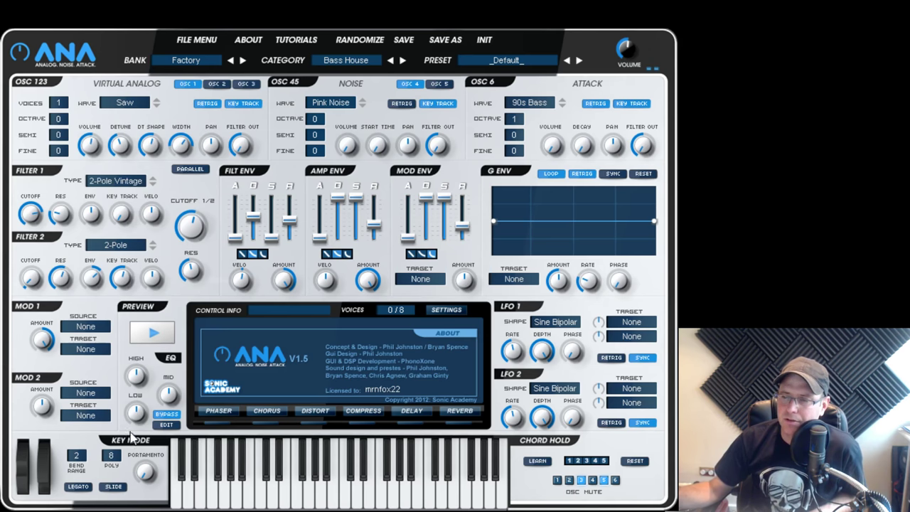
# Step: Set filter 1 to Allpass and sweep its cutoff and the shared Cutoff 1/2, ending with filter 1's cutoff at minimum
pyautogui.click(28, 307)
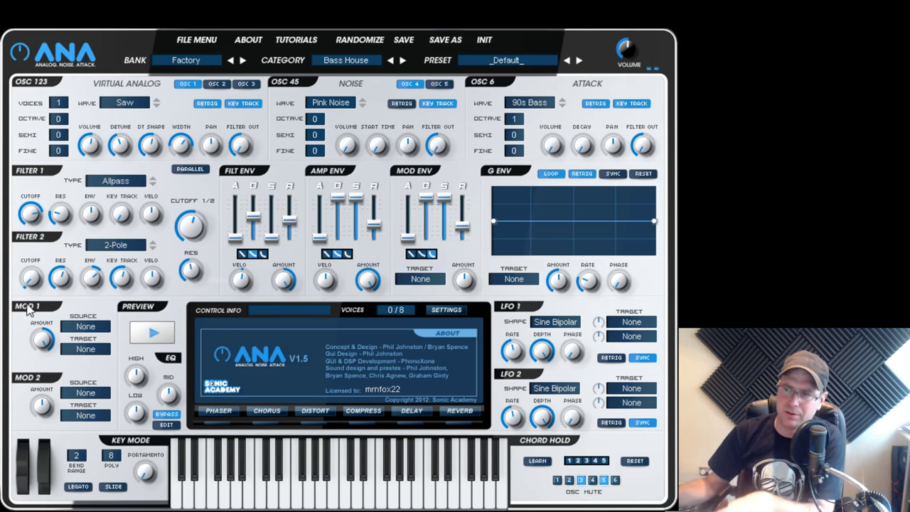
pyautogui.moveTo(31, 212); pyautogui.dragTo(53, 195)
pyautogui.moveTo(190, 226); pyautogui.dragTo(229, 496)
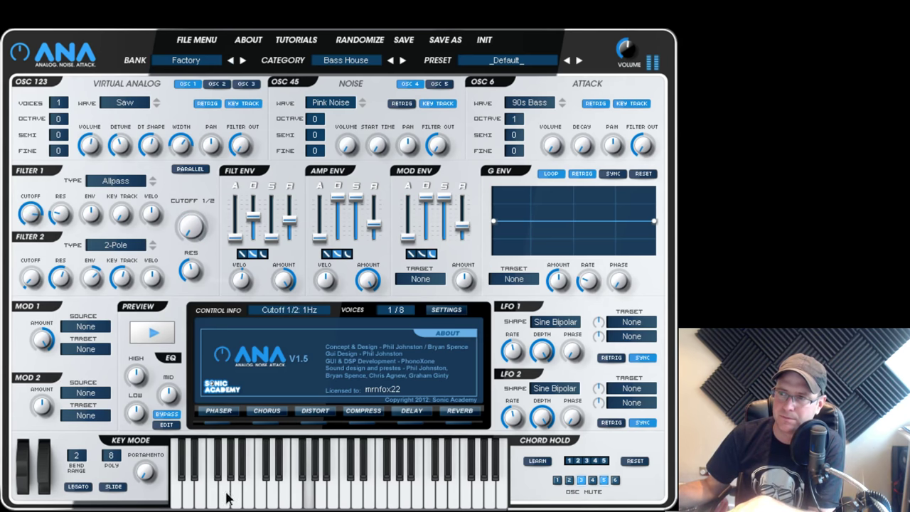
pyautogui.moveTo(31, 212); pyautogui.dragTo(45, 273)
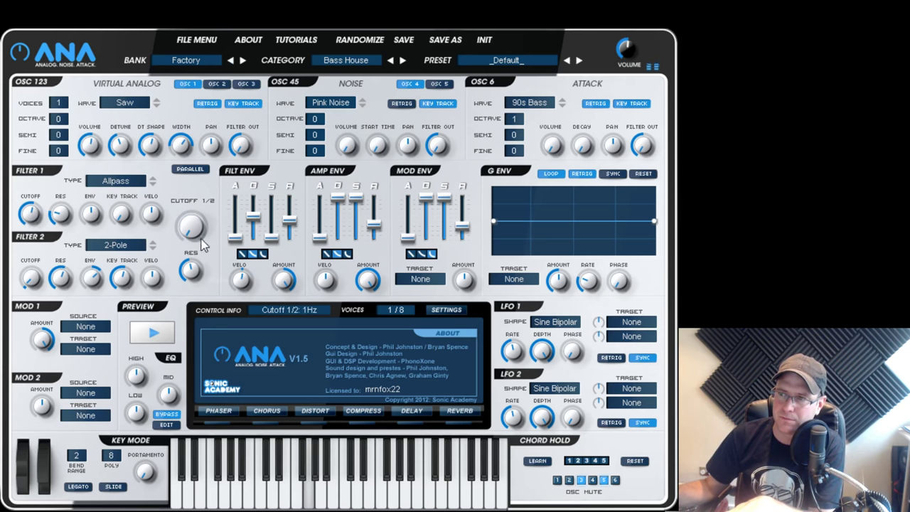
pyautogui.moveTo(199, 239); pyautogui.dragTo(199, 108)
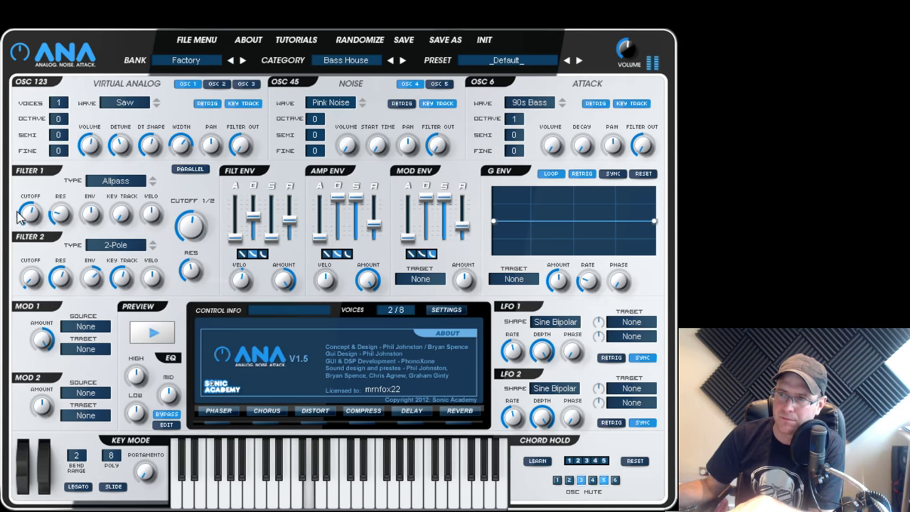
pyautogui.moveTo(31, 222); pyautogui.dragTo(29, 343)
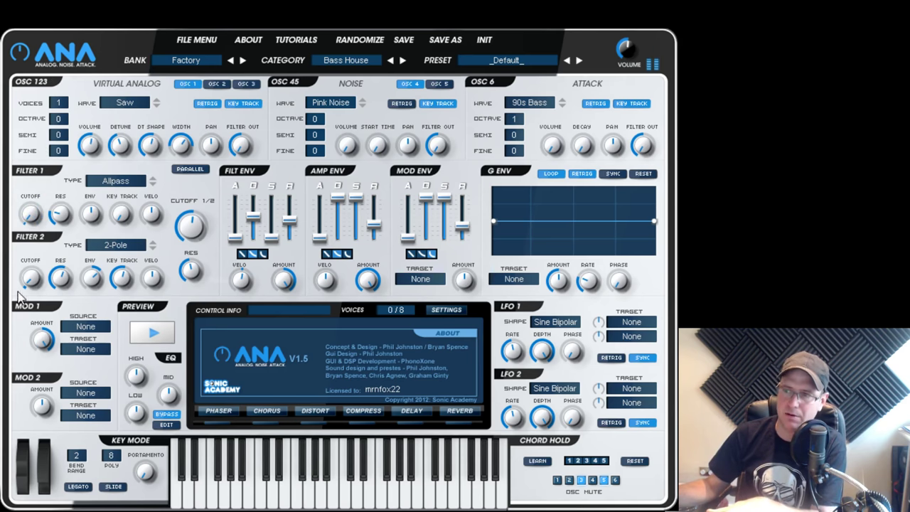
# Step: Change filter 1 to LP + Drive, raise its cutoff and open the shared Cutoff 1/2 to 20.0 kHz
pyautogui.click(144, 466)
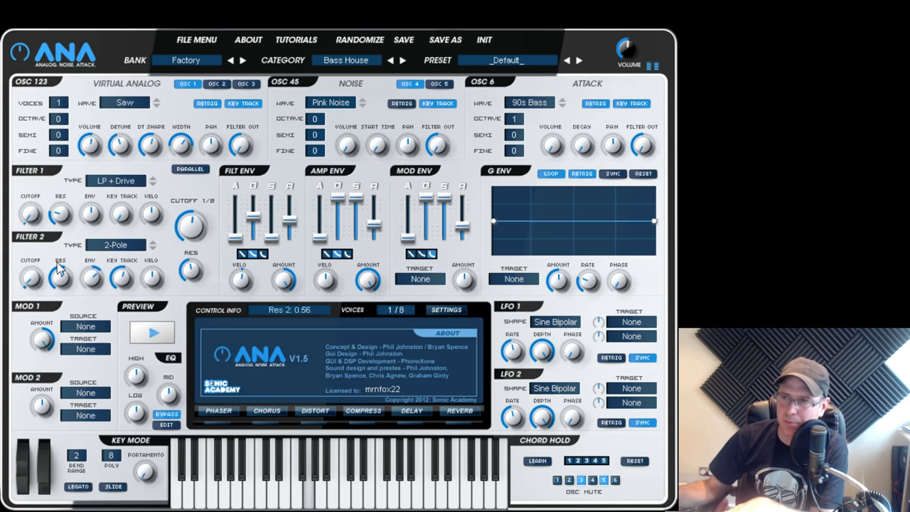
pyautogui.moveTo(37, 217); pyautogui.dragTo(47, 91)
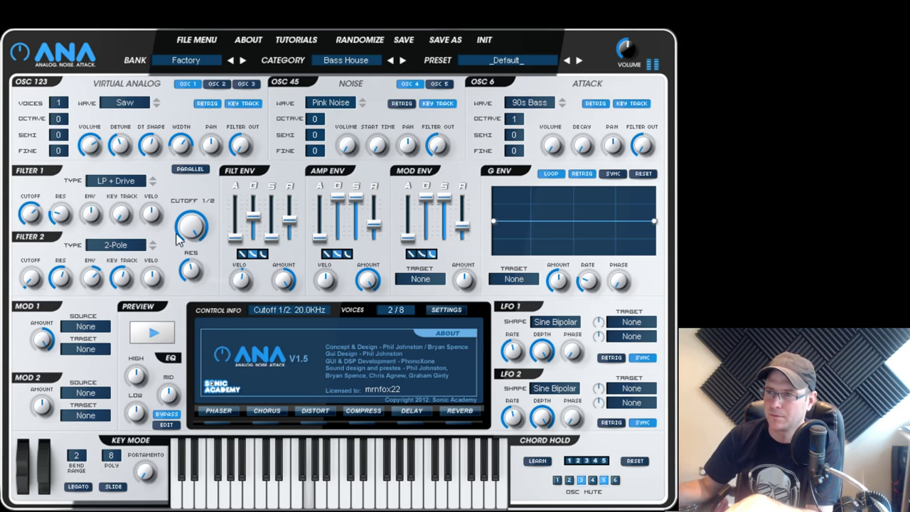
# Step: Sweep the shared Cutoff 1/2 and filter 1's cutoff against each other, leaving the shared Cutoff 1/2 at 124 Hz
pyautogui.moveTo(200, 298); pyautogui.dragTo(205, 443)
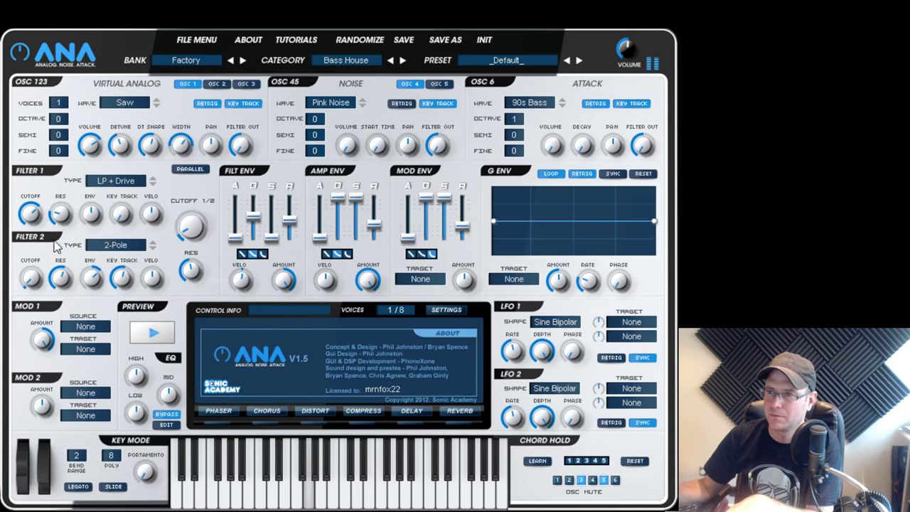
pyautogui.moveTo(31, 213); pyautogui.dragTo(49, 337)
pyautogui.moveTo(188, 229); pyautogui.dragTo(190, 140)
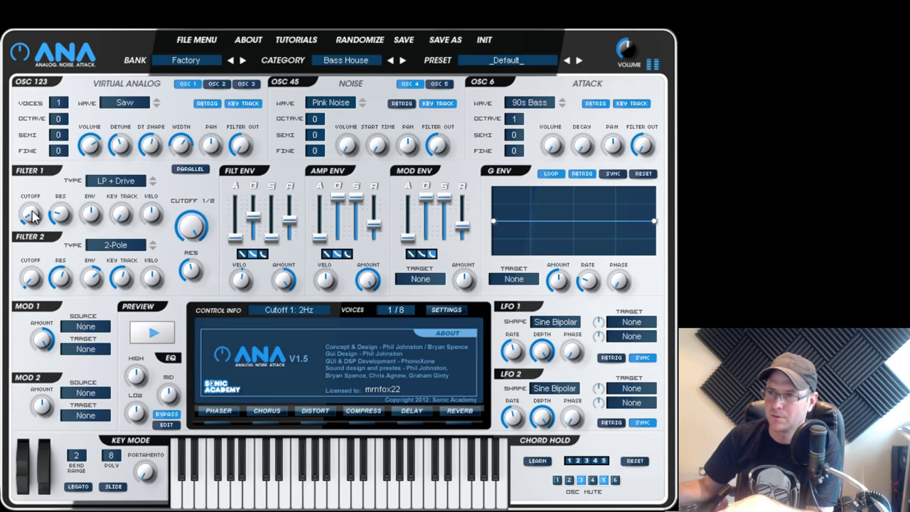
pyautogui.moveTo(30, 212)
pyautogui.mouseDown()
pyautogui.moveTo(31, 128)
pyautogui.moveTo(31, 214)
pyautogui.mouseUp()
pyautogui.moveTo(191, 227); pyautogui.dragTo(194, 339)
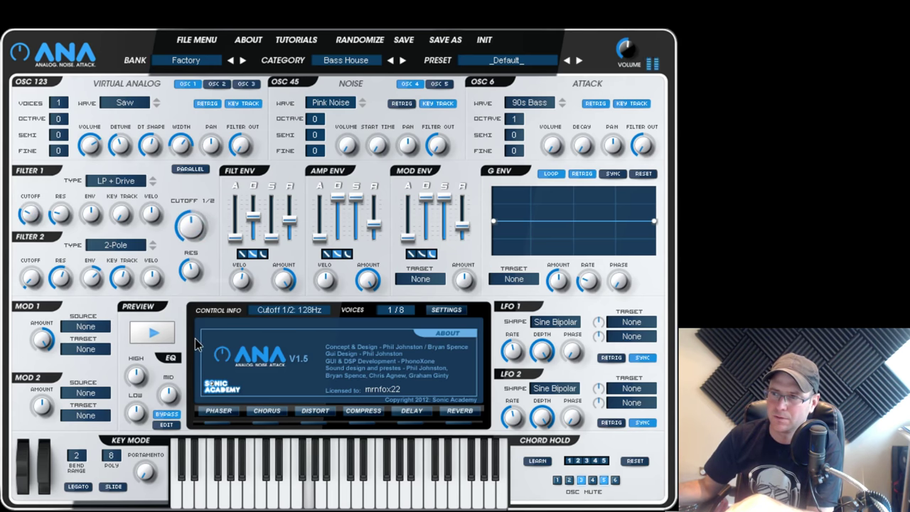
pyautogui.moveTo(198, 229)
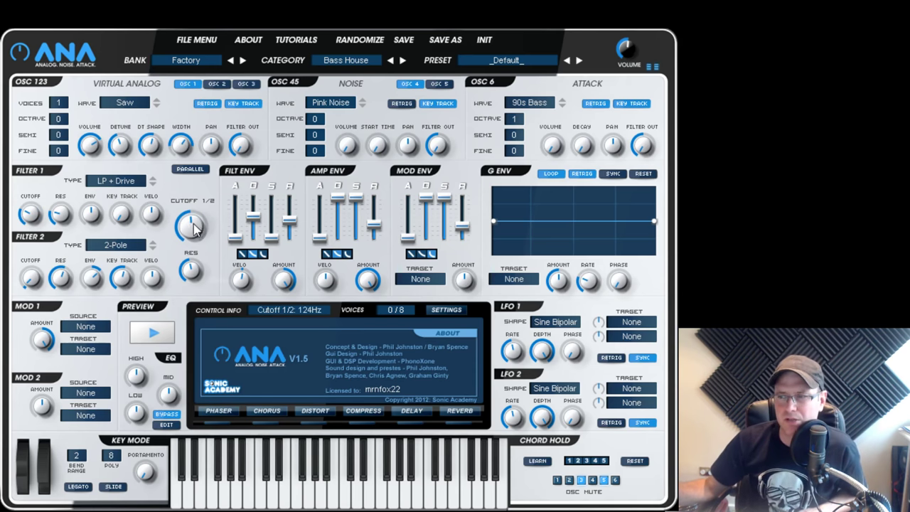
# Step: Set filter 2's type to None and sweep filter 1's cutoff from minimum to fully open
pyautogui.moveTo(190, 224); pyautogui.dragTo(151, 218)
pyautogui.moveTo(31, 214)
pyautogui.mouseDown()
pyautogui.moveTo(57, 163)
pyautogui.moveTo(66, 271)
pyautogui.moveTo(16, 158)
pyautogui.moveTo(27, 206)
pyautogui.mouseUp()
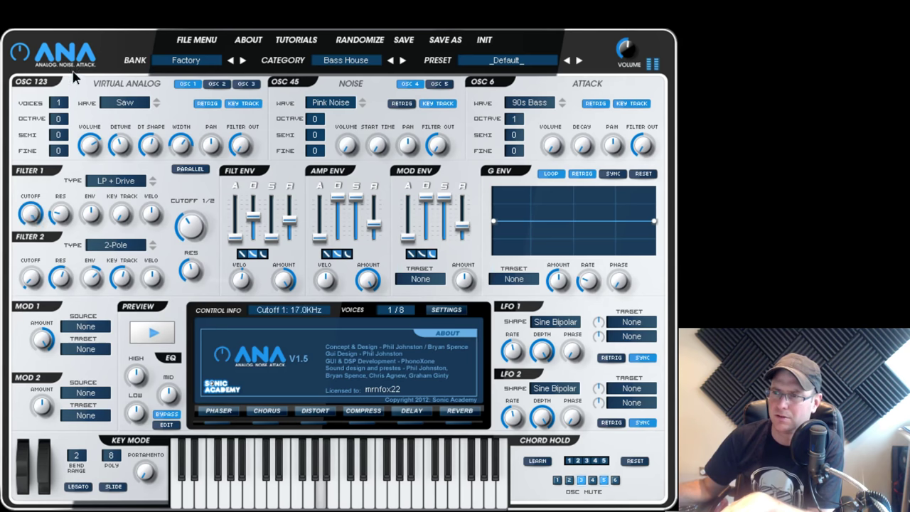
pyautogui.moveTo(32, 279); pyautogui.dragTo(128, 345)
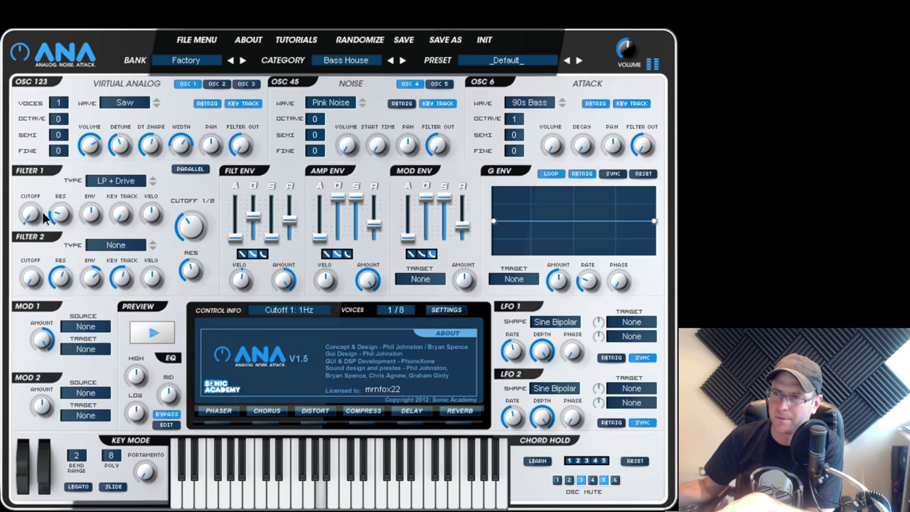
pyautogui.moveTo(44, 209); pyautogui.dragTo(58, 46)
pyautogui.moveTo(37, 205); pyautogui.dragTo(57, 171)
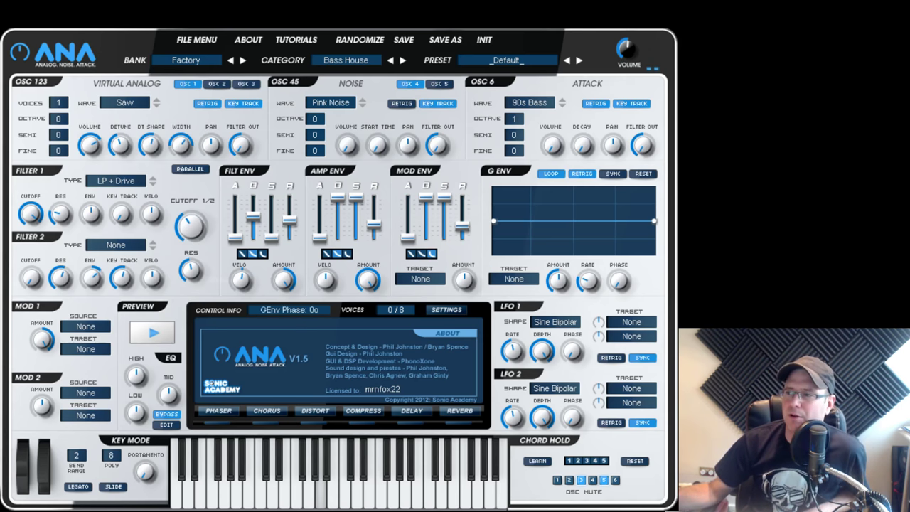
# Step: Switch on the Phaser effect and raise its poles to about 30
pyautogui.click(219, 411)
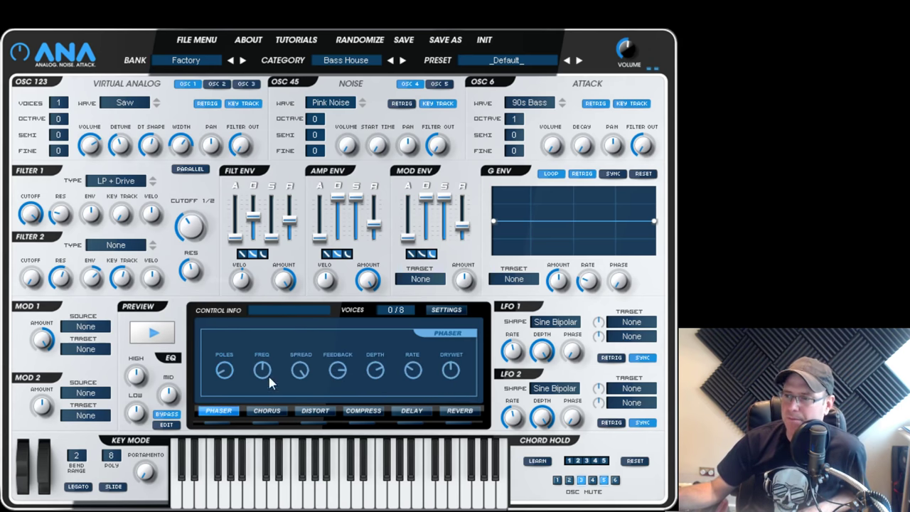
pyautogui.click(217, 423)
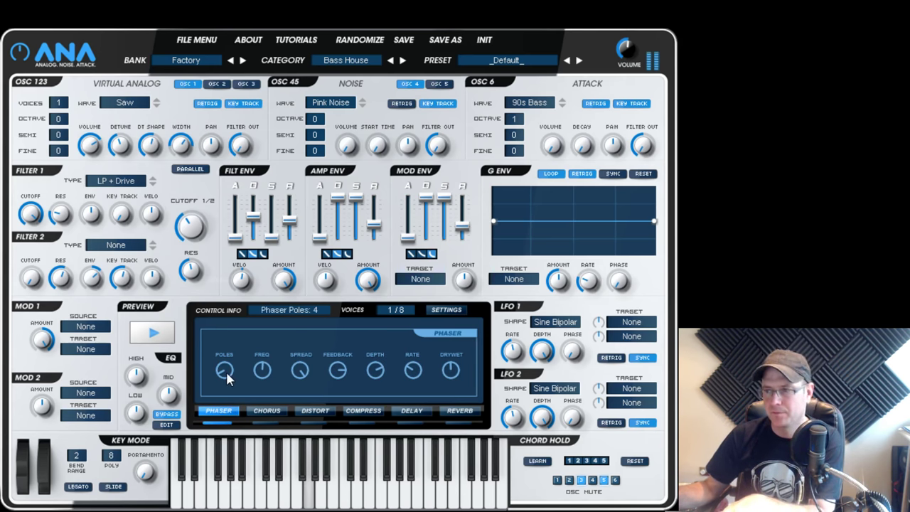
pyautogui.moveTo(228, 373); pyautogui.dragTo(225, 253)
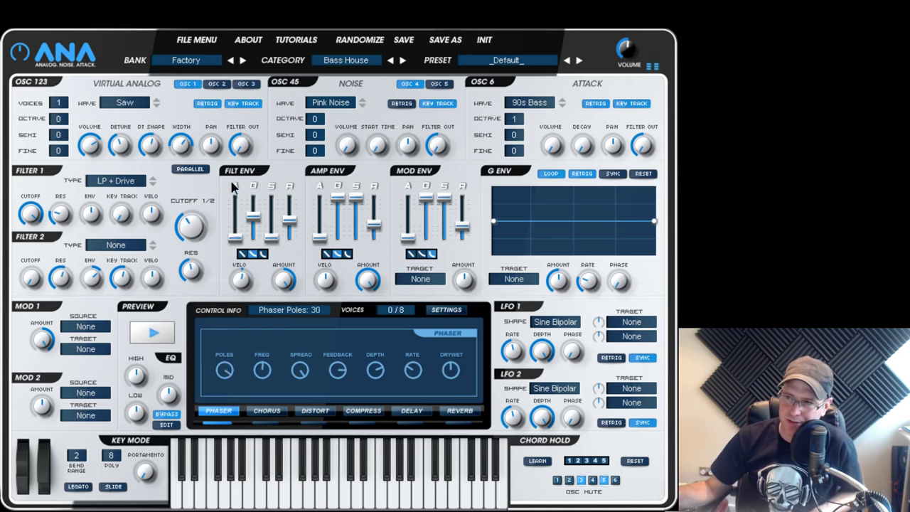
pyautogui.moveTo(226, 370)
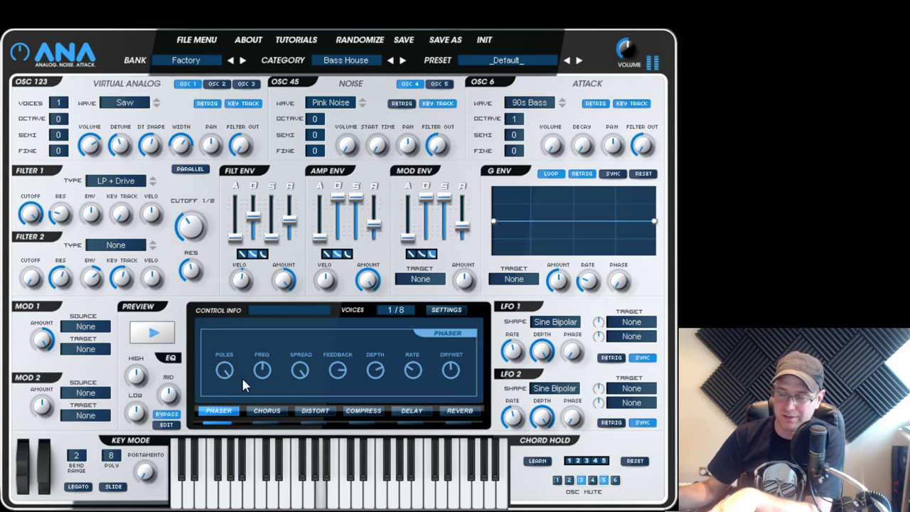
# Step: Sweep the phaser's frequency up and down, leaving it slightly above its midpoint
pyautogui.moveTo(262, 374)
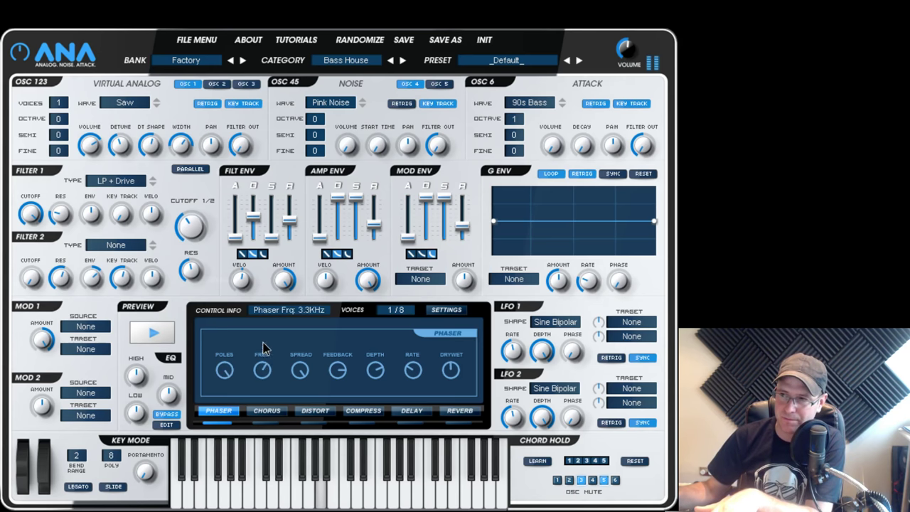
pyautogui.moveTo(260, 321); pyautogui.dragTo(261, 297)
pyautogui.moveTo(261, 371); pyautogui.dragTo(261, 401)
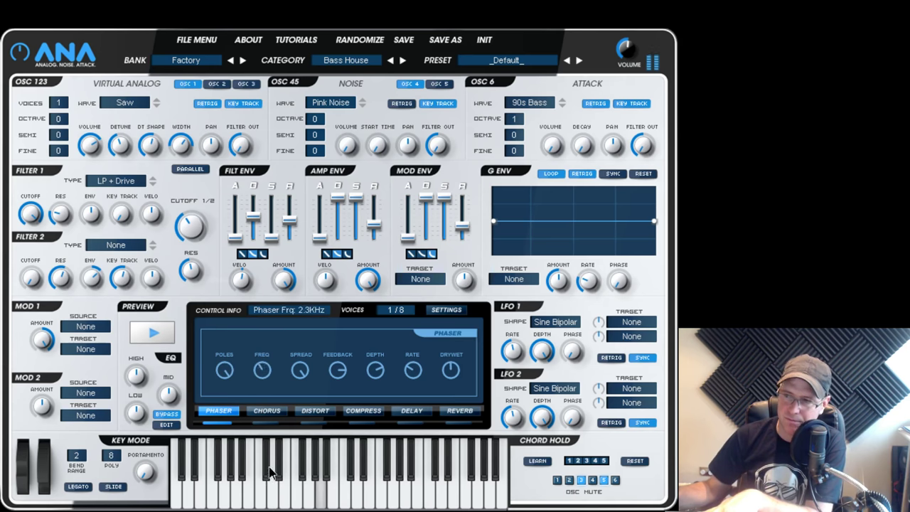
pyautogui.moveTo(305, 379)
pyautogui.moveTo(301, 441); pyautogui.dragTo(263, 266)
# Step: Sweep the phaser's feedback, leaving it slightly above centre, and raise its depth and rate
pyautogui.moveTo(336, 377); pyautogui.dragTo(347, 437)
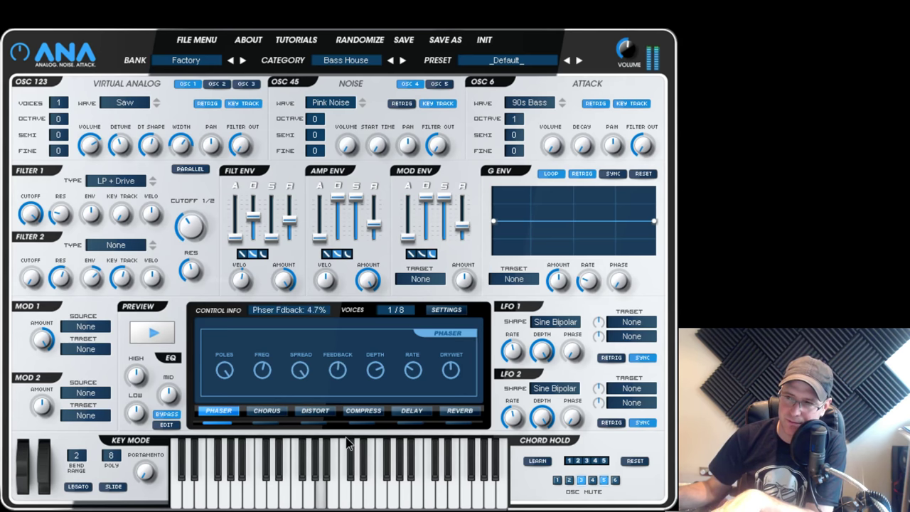
pyautogui.moveTo(338, 372); pyautogui.dragTo(356, 183)
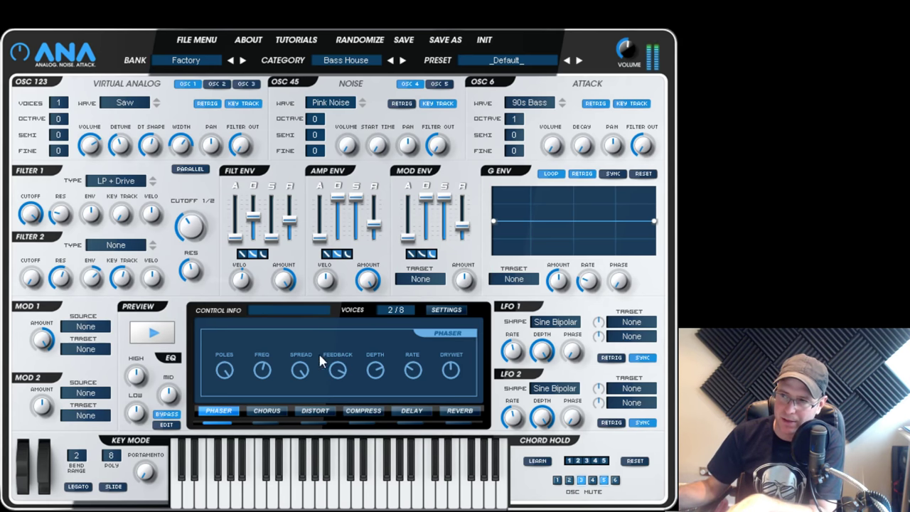
pyautogui.moveTo(340, 368); pyautogui.dragTo(342, 442)
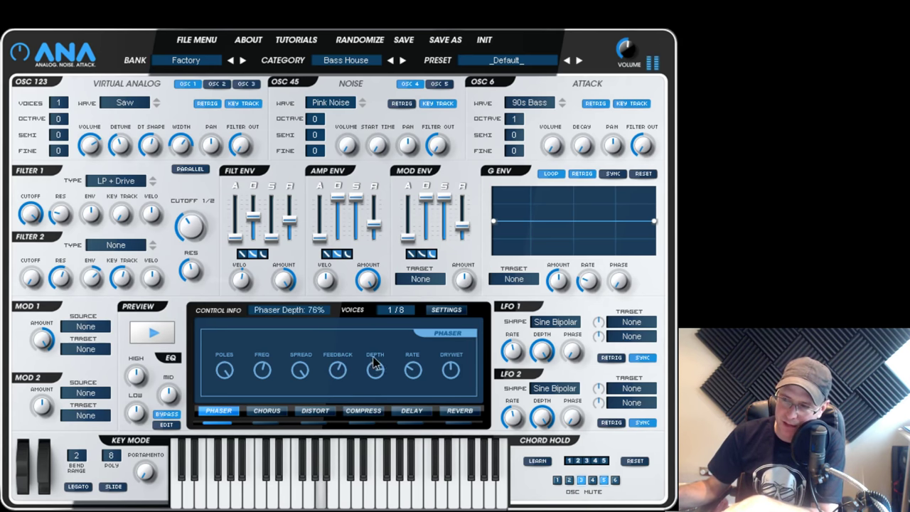
pyautogui.moveTo(409, 333); pyautogui.dragTo(420, 279)
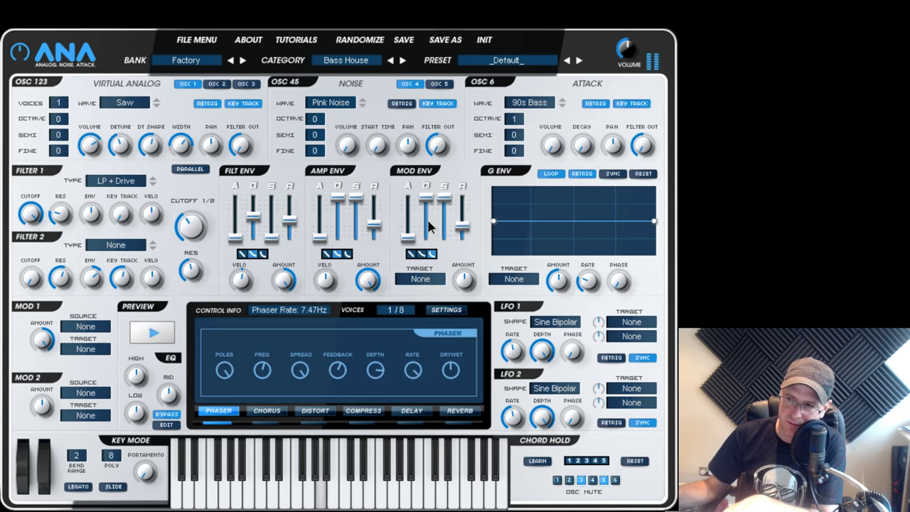
pyautogui.moveTo(429, 226); pyautogui.dragTo(425, 395)
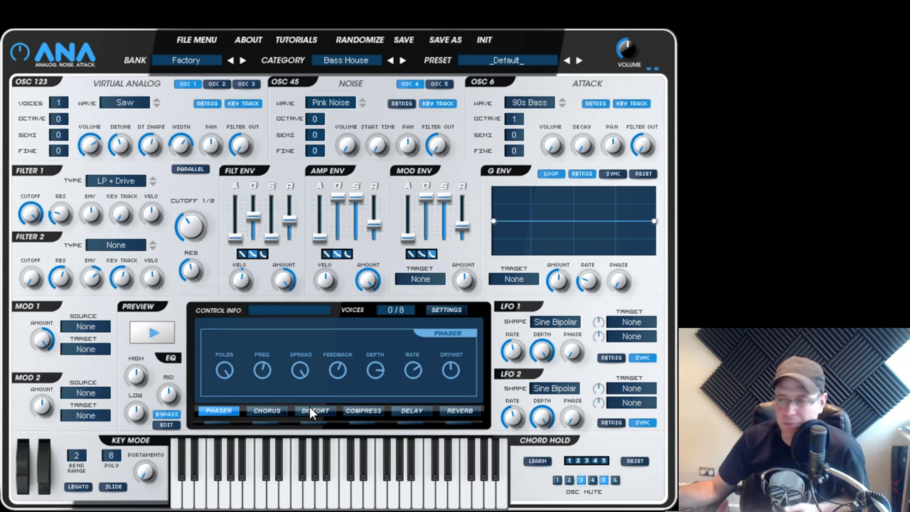
# Step: Switch from the Phaser to the Chorus effect and check the settings of oscillators 2 and 3
pyautogui.click(270, 415)
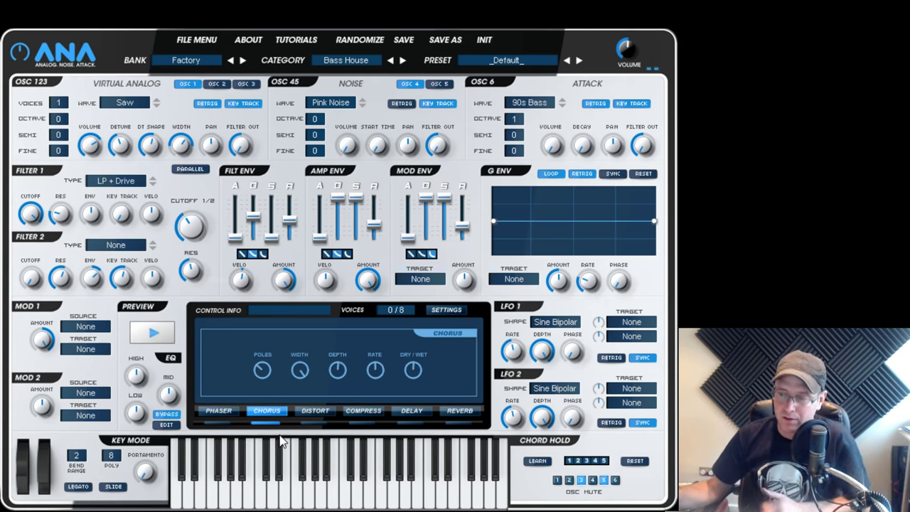
pyautogui.click(311, 462)
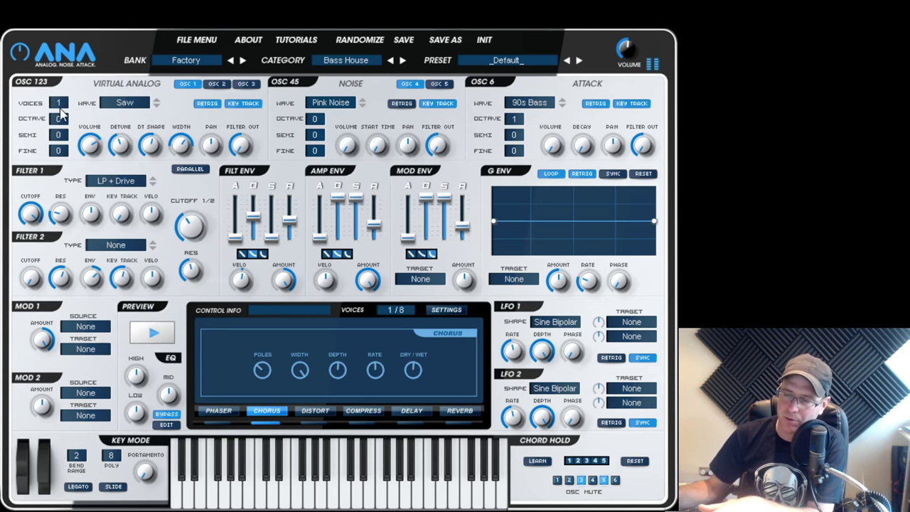
pyautogui.click(217, 84)
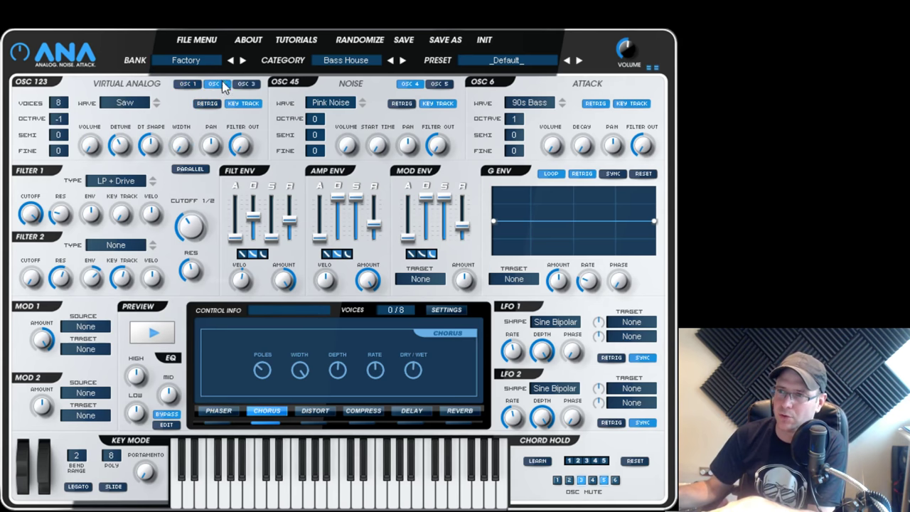
pyautogui.click(246, 84)
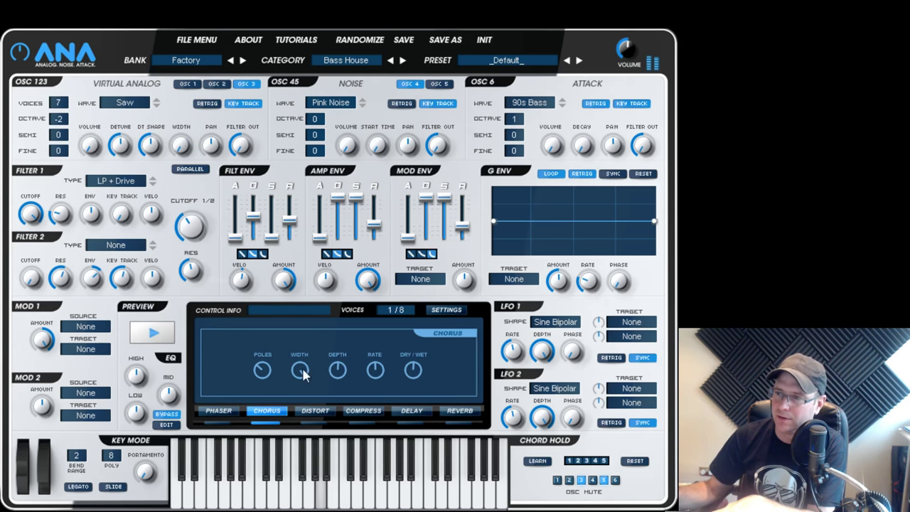
# Step: Raise the chorus depth, rate and dry/wet mix above halfway and turn its poles up to maximum
pyautogui.moveTo(339, 373); pyautogui.dragTo(339, 340)
pyautogui.moveTo(375, 370); pyautogui.dragTo(376, 339)
pyautogui.moveTo(415, 373); pyautogui.dragTo(417, 345)
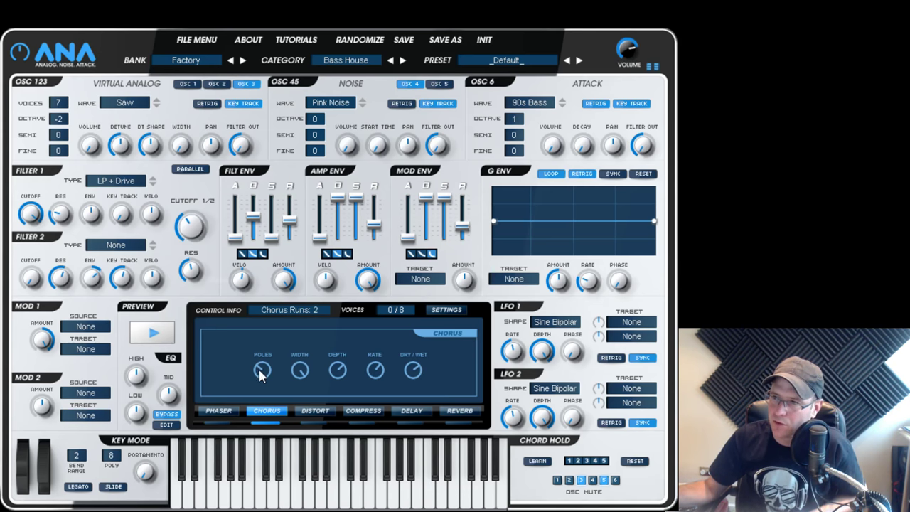
pyautogui.moveTo(262, 357); pyautogui.dragTo(270, 320)
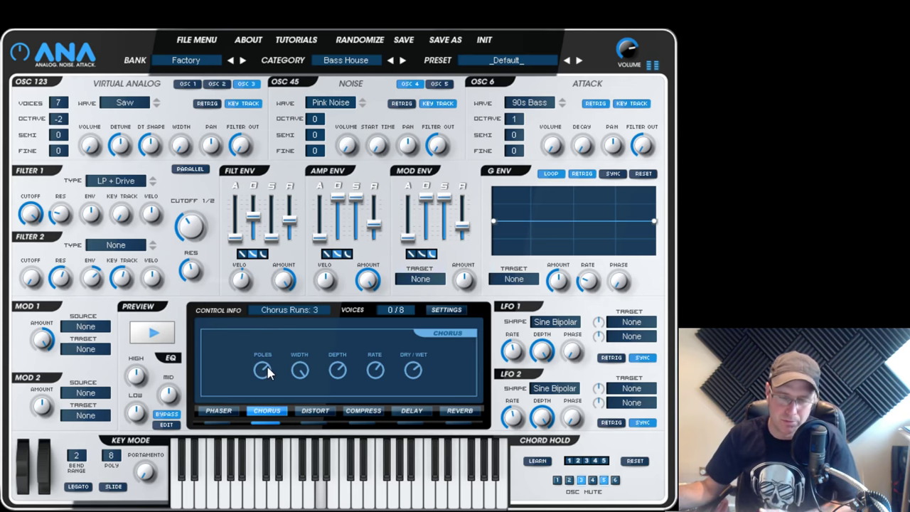
pyautogui.moveTo(268, 373); pyautogui.dragTo(281, 319)
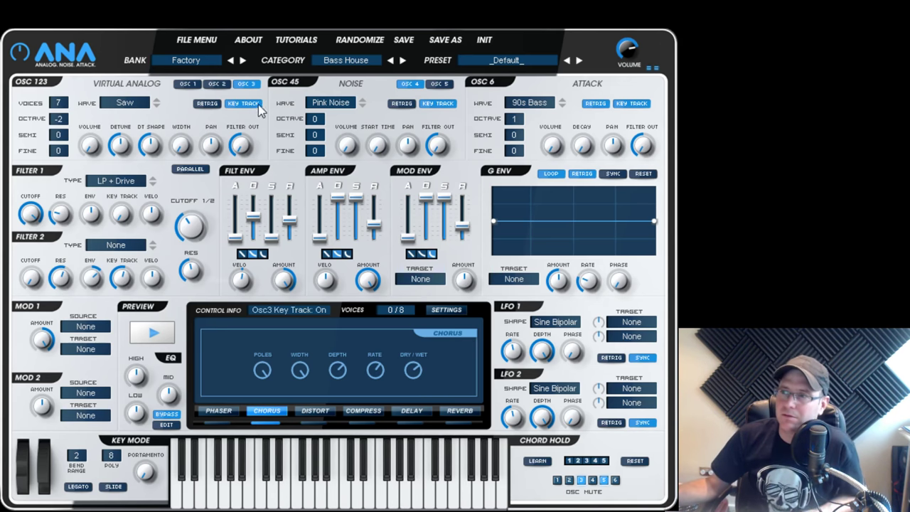
# Step: Return to oscillator 1's settings and switch on the Distort effect in place of the Chorus
pyautogui.click(187, 84)
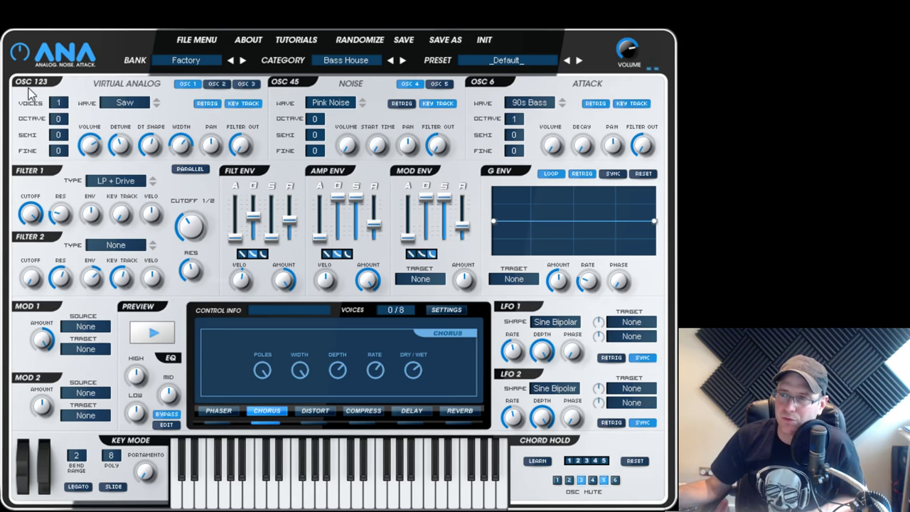
pyautogui.click(317, 412)
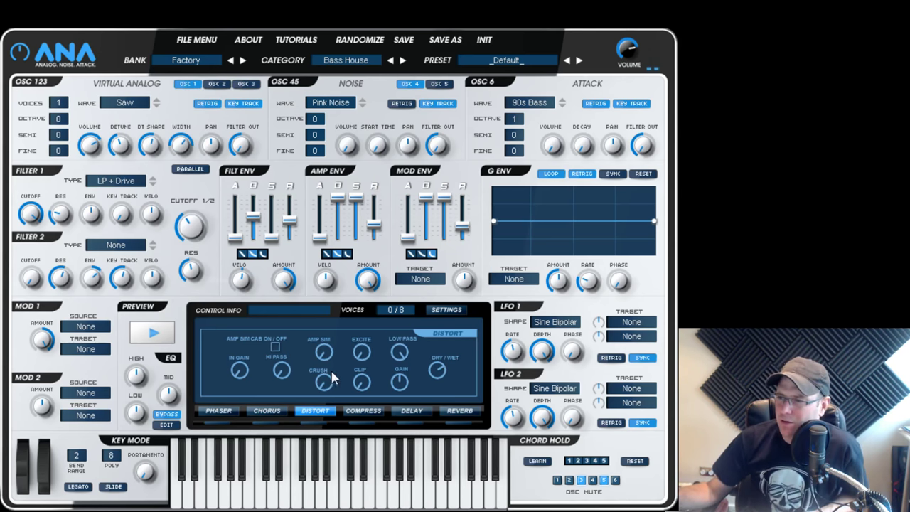
pyautogui.click(325, 420)
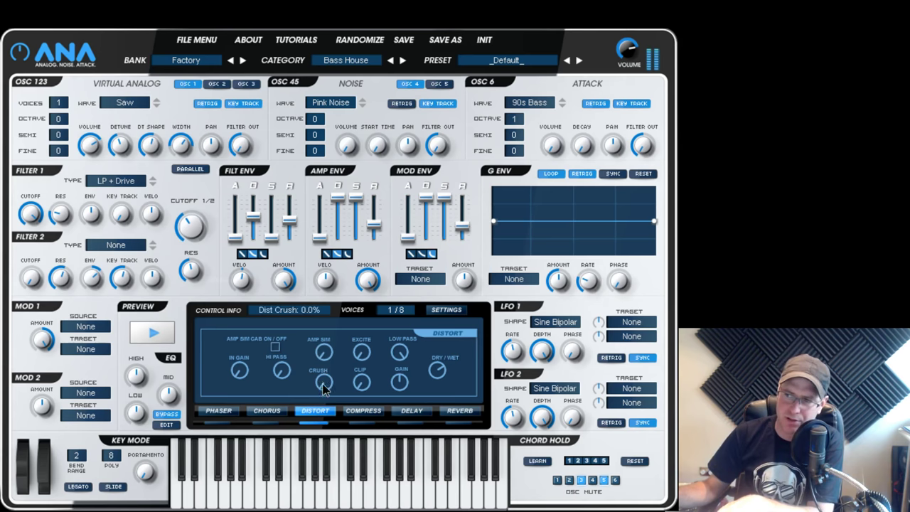
# Step: Audition the distortion's crush at different amounts, return it to minimum and lower the dry/wet mix to about halfway
pyautogui.moveTo(323, 384); pyautogui.dragTo(342, 257)
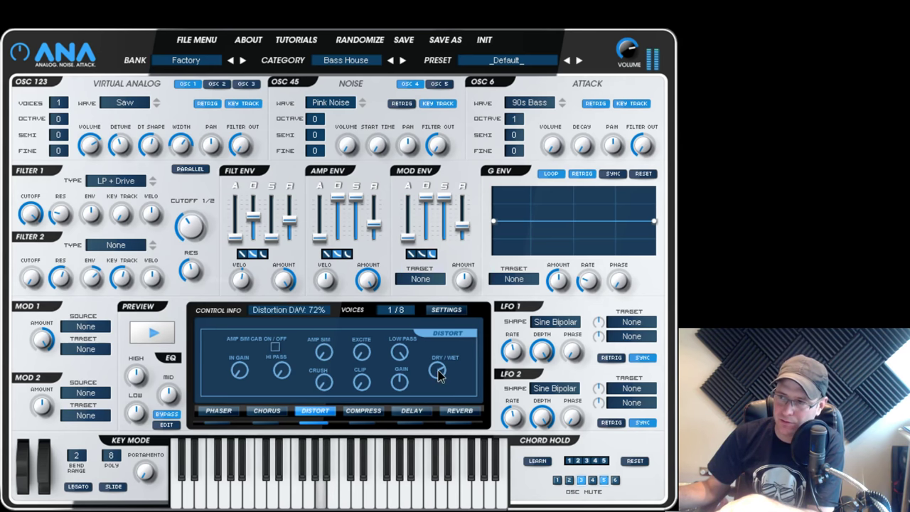
pyautogui.moveTo(324, 381); pyautogui.dragTo(353, 345)
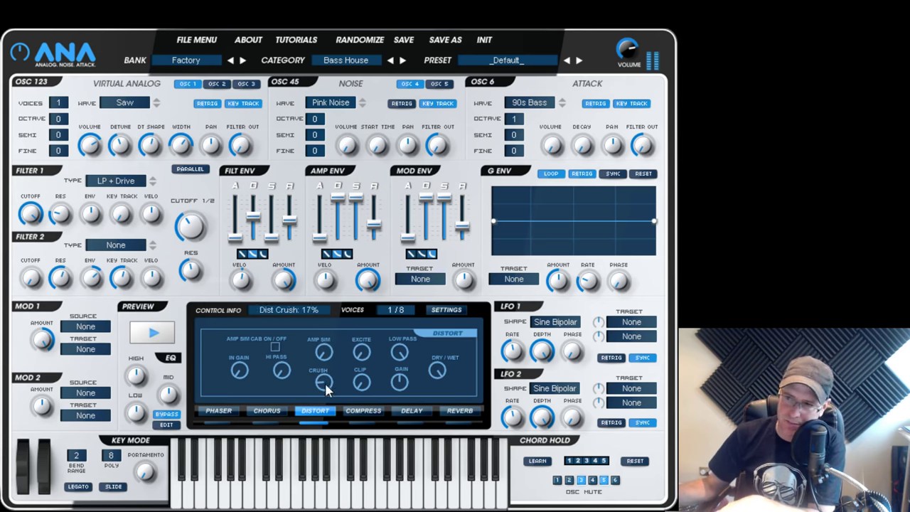
pyautogui.moveTo(443, 372); pyautogui.dragTo(443, 491)
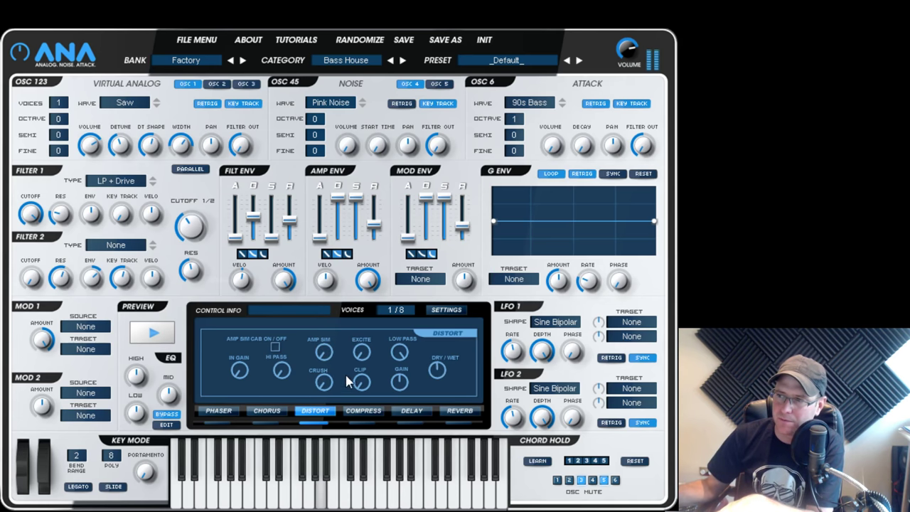
# Step: Turn on the distortion's amp sim cab, raise amp sim, excite and clip, and set the output gain to 14 dB
pyautogui.click(275, 345)
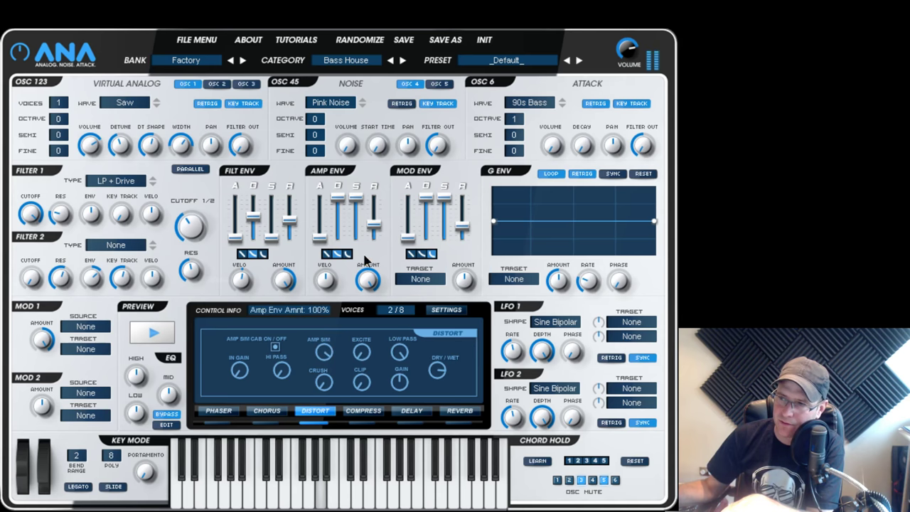
pyautogui.moveTo(367, 270); pyautogui.dragTo(367, 212)
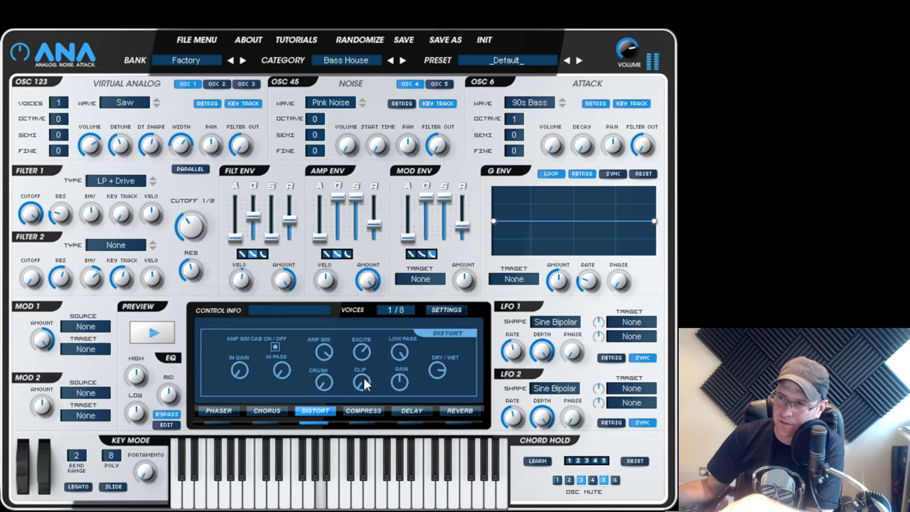
pyautogui.moveTo(363, 380); pyautogui.dragTo(371, 255)
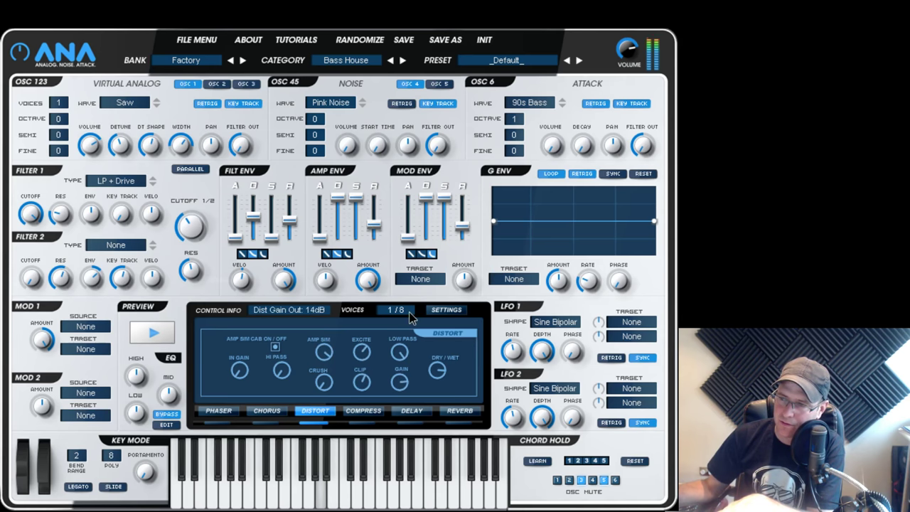
# Step: Show the compressor and delay settings, then drop the amp envelope's sustain and release to minimum and its decay to just above halfway
pyautogui.click(362, 411)
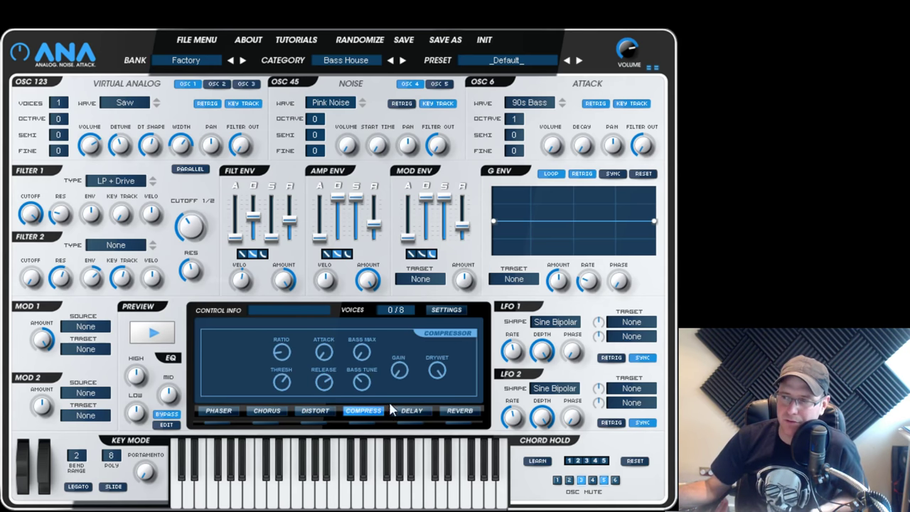
pyautogui.click(421, 415)
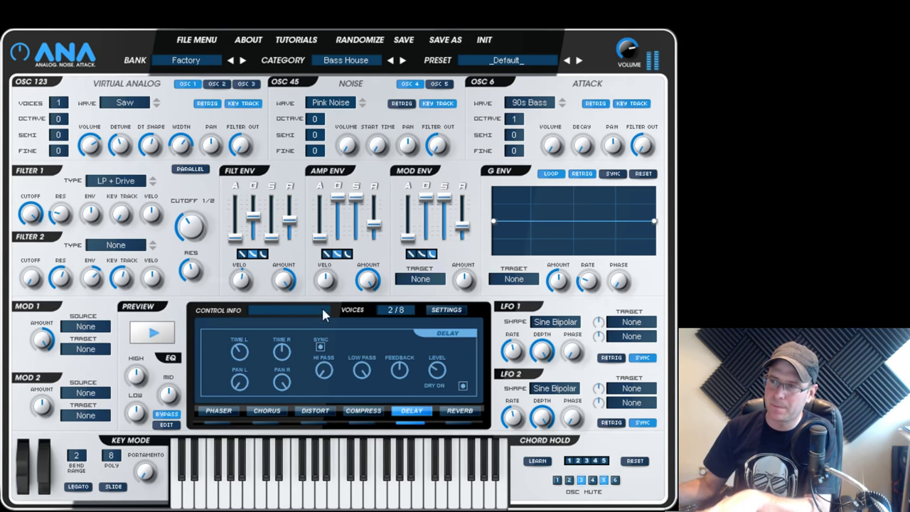
pyautogui.moveTo(355, 203); pyautogui.dragTo(356, 237)
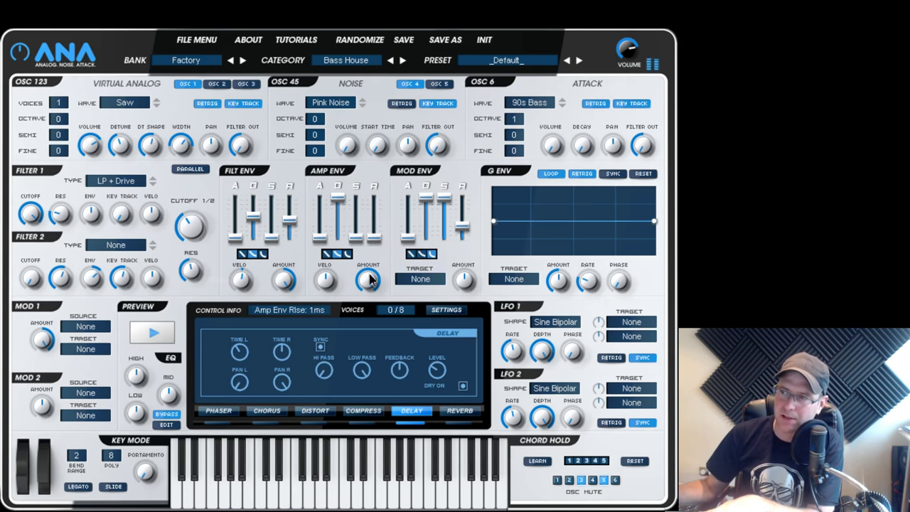
pyautogui.moveTo(339, 199); pyautogui.dragTo(339, 213)
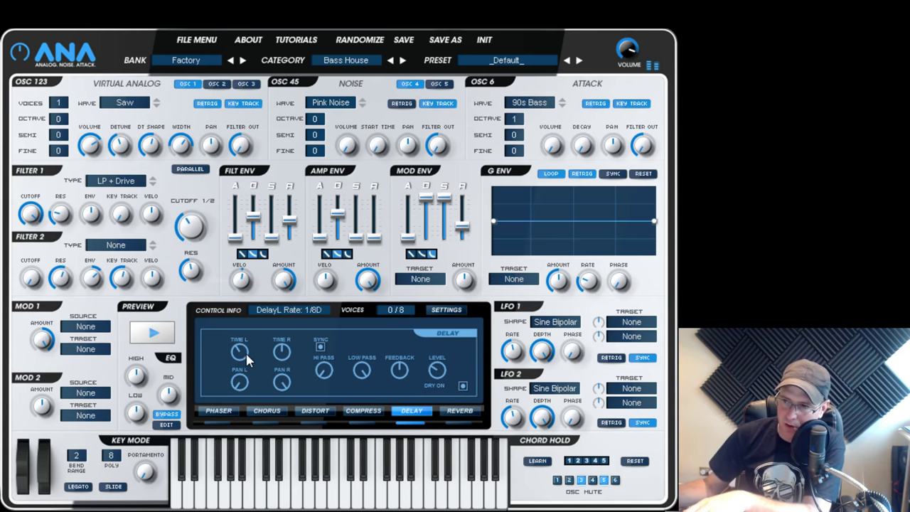
# Step: Give the delay different left and right times and raise its feedback to audition the repeats
pyautogui.moveTo(246, 354); pyautogui.dragTo(283, 388)
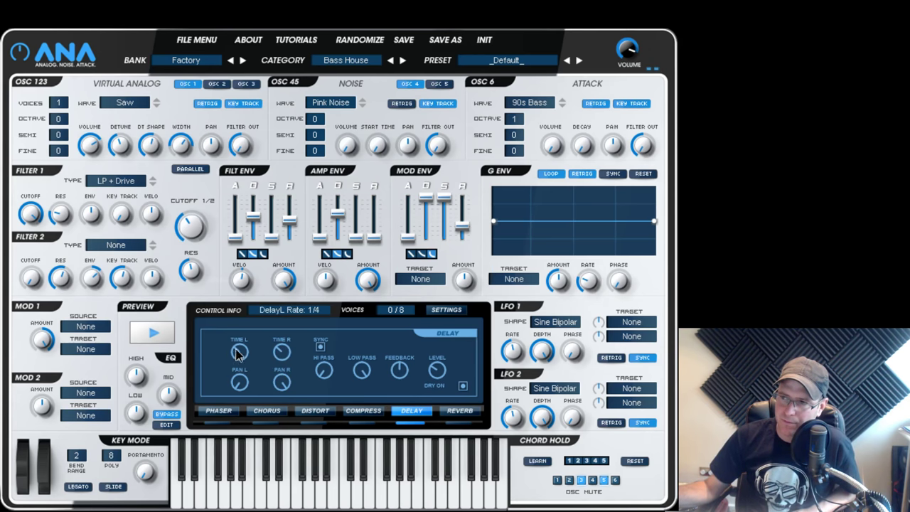
pyautogui.moveTo(238, 353); pyautogui.dragTo(244, 321)
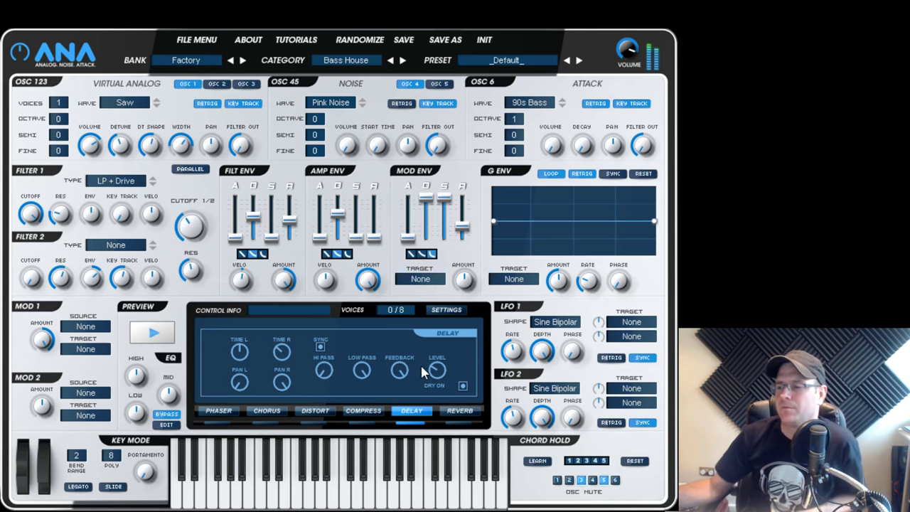
pyautogui.moveTo(407, 378)
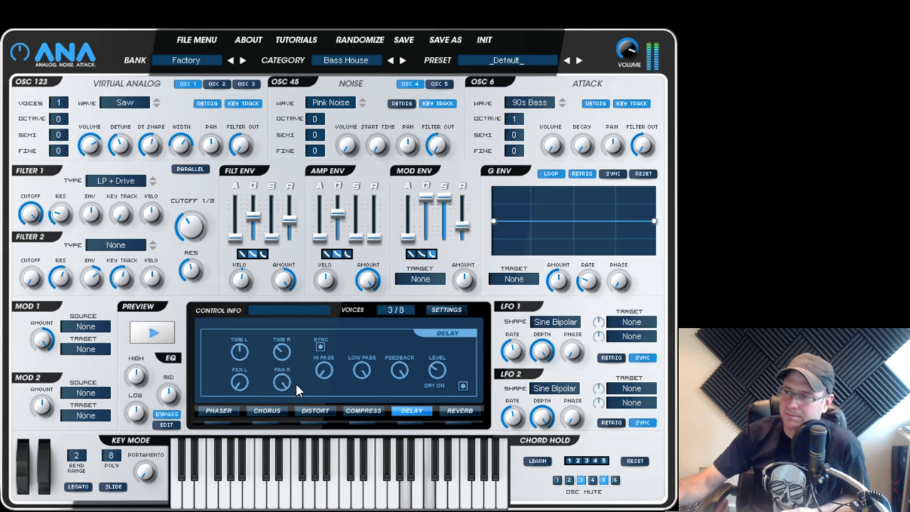
# Step: Open the reverb settings, audition its low pass, damping and size, and raise the decay above halfway
pyautogui.click(460, 418)
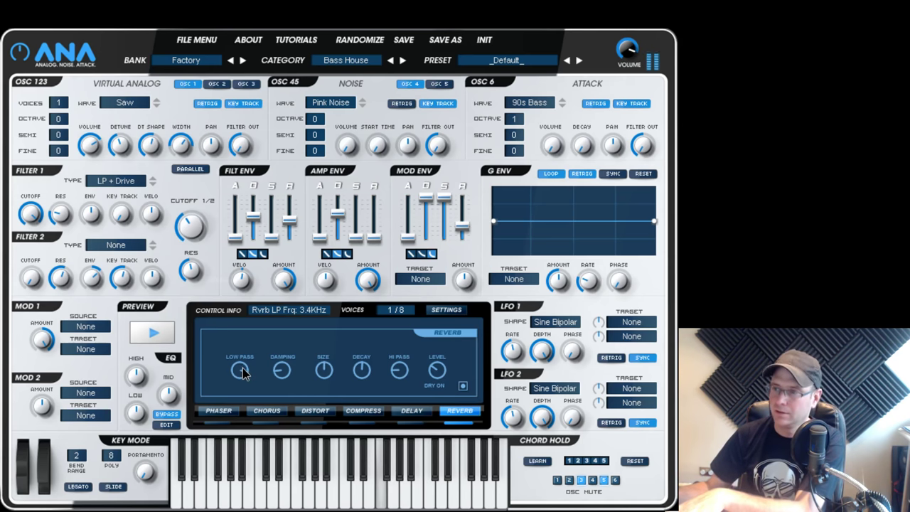
pyautogui.moveTo(242, 372); pyautogui.dragTo(239, 496)
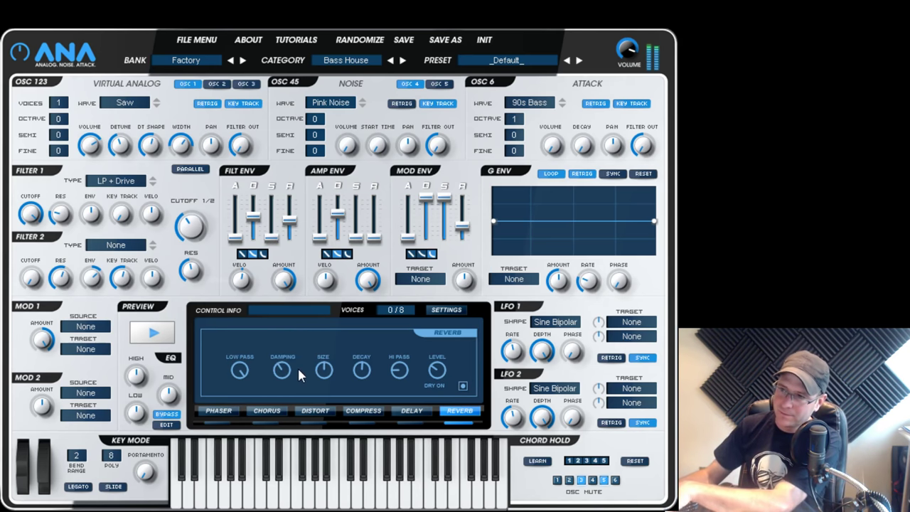
pyautogui.moveTo(297, 370); pyautogui.dragTo(278, 470)
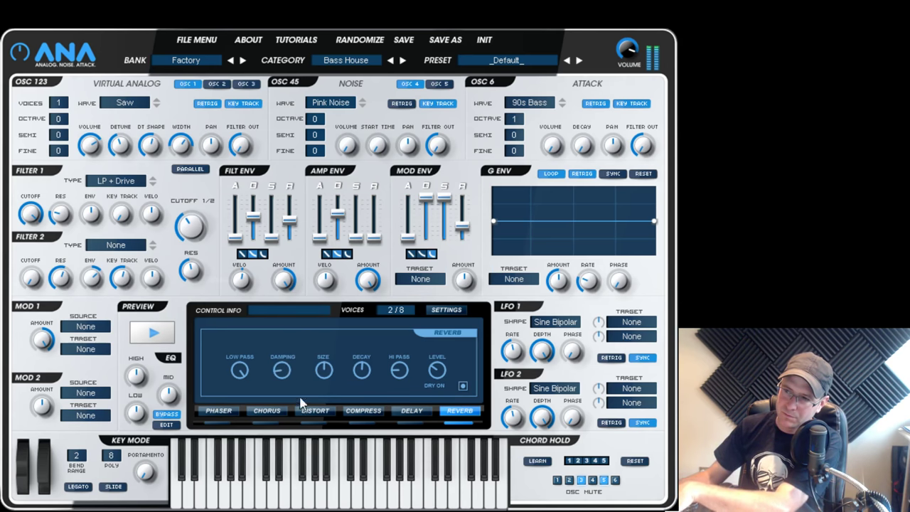
pyautogui.moveTo(283, 370); pyautogui.dragTo(287, 201)
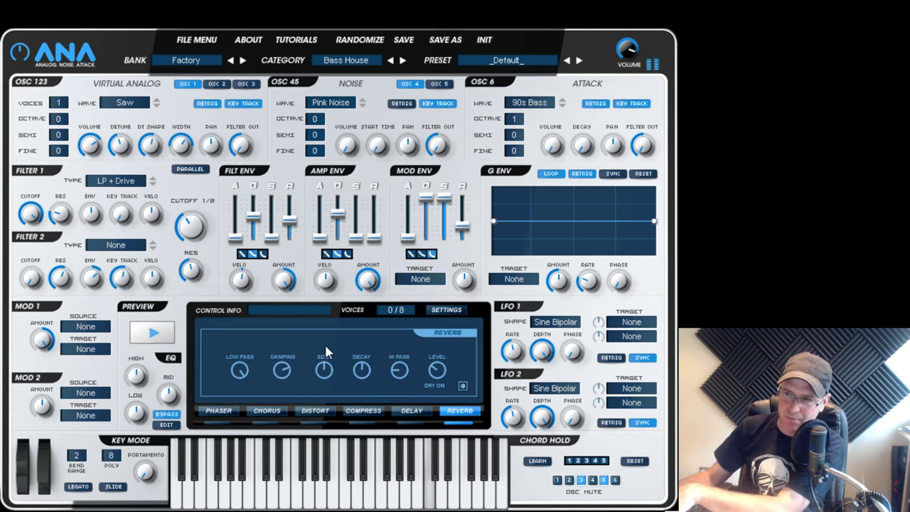
pyautogui.moveTo(325, 368); pyautogui.dragTo(323, 437)
pyautogui.moveTo(363, 371); pyautogui.dragTo(364, 327)
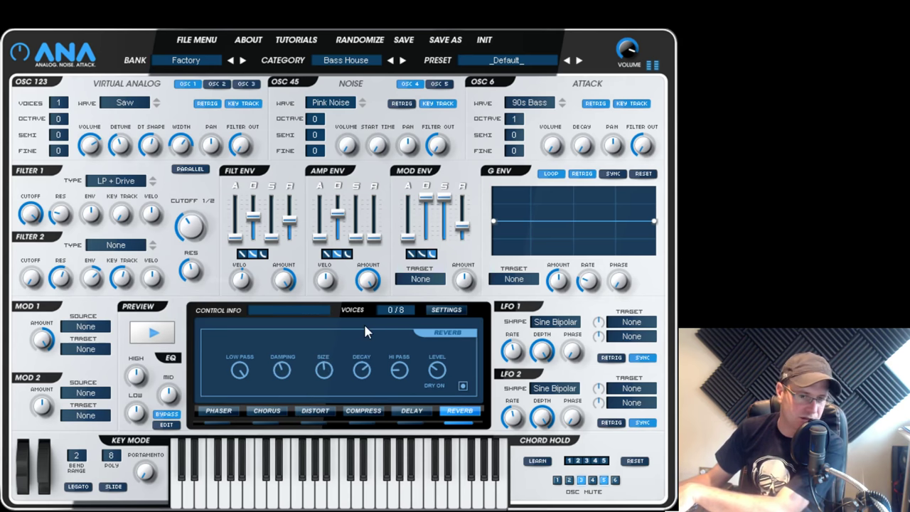
# Step: Adjust the reverb's high-pass filter and raise the reverb level well above halfway
pyautogui.click(399, 377)
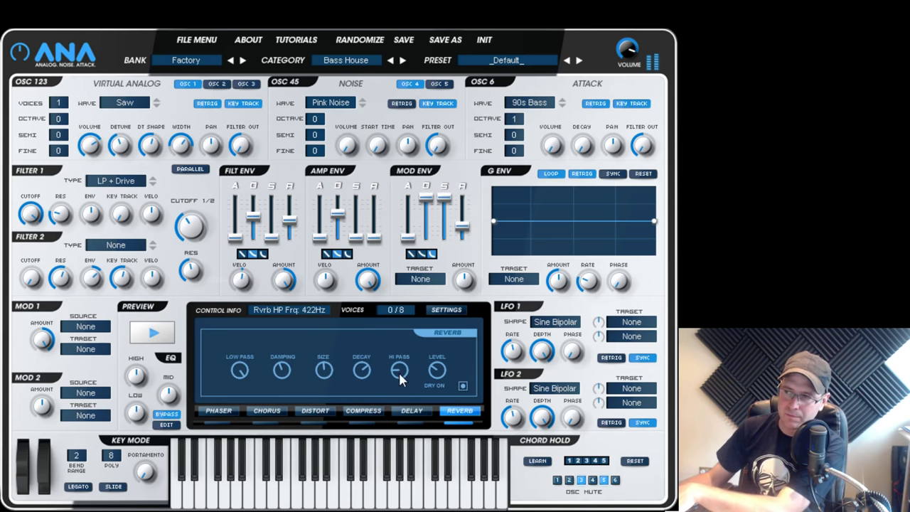
pyautogui.moveTo(400, 374); pyautogui.dragTo(497, 388)
pyautogui.moveTo(444, 375); pyautogui.dragTo(462, 260)
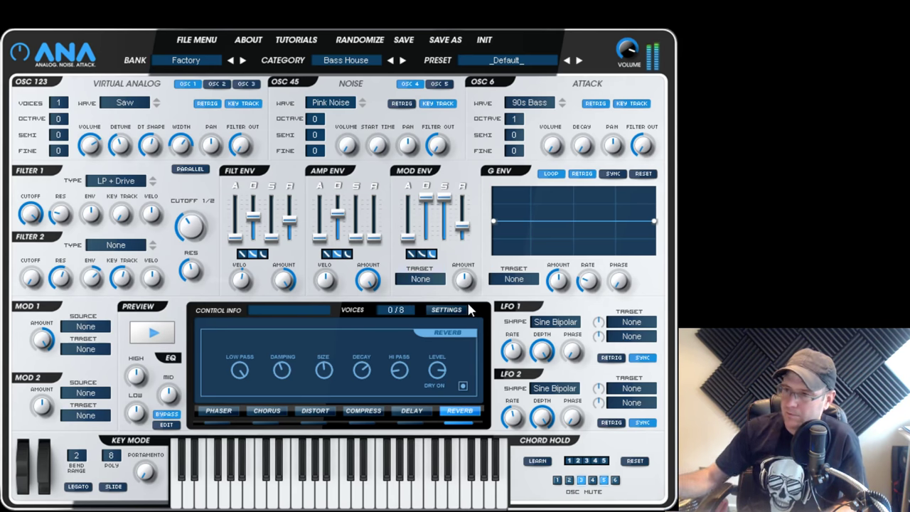
# Step: Switch the reverb's dry signal off and on to compare the wet-only sound, leaving it on
pyautogui.click(463, 385)
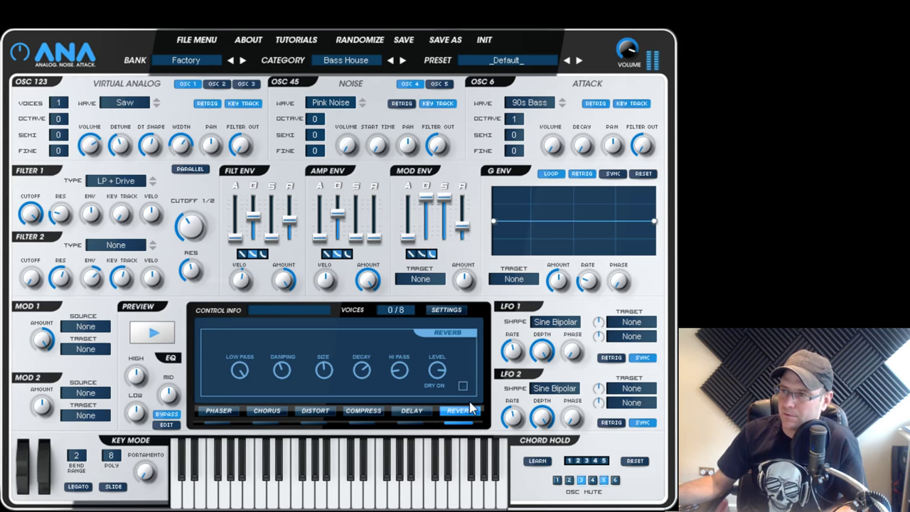
pyautogui.click(463, 386)
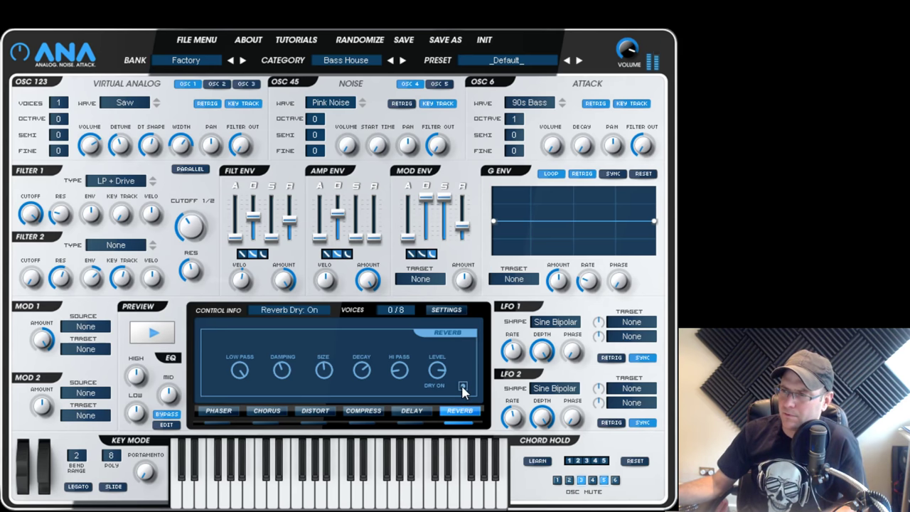
pyautogui.click(462, 386)
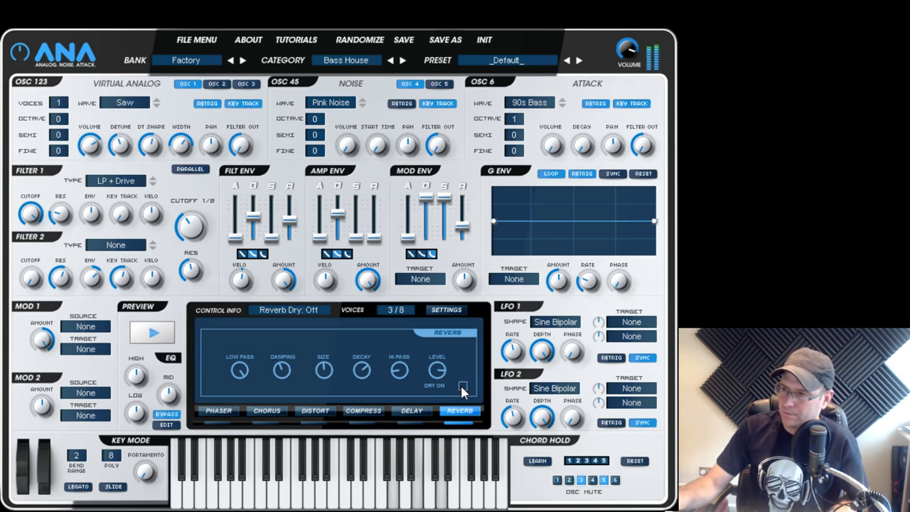
pyautogui.click(463, 386)
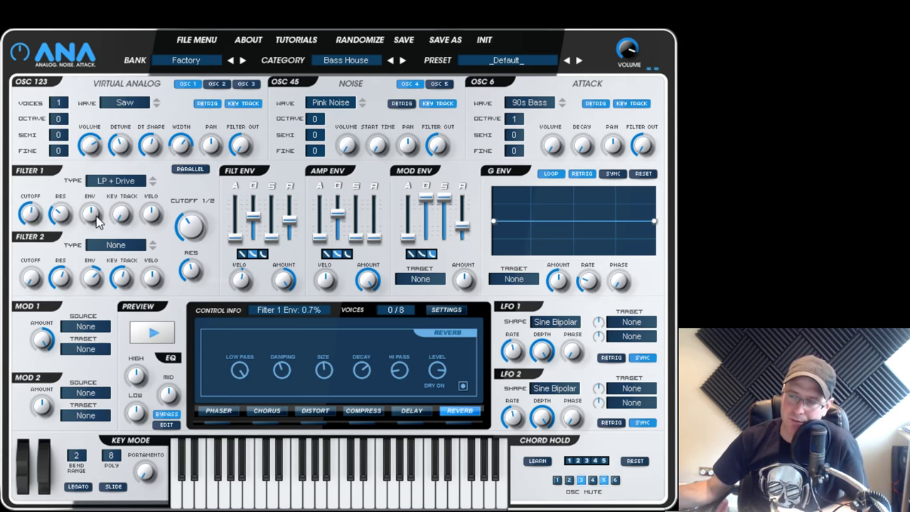
# Step: Lower filter 1's cutoff, raise its envelope amount, and set a short filter envelope decay with sustain and release at minimum
pyautogui.moveTo(94, 216)
pyautogui.mouseDown()
pyautogui.moveTo(118, 77)
pyautogui.moveTo(114, 312)
pyautogui.moveTo(114, 199)
pyautogui.moveTo(106, 210)
pyautogui.mouseUp()
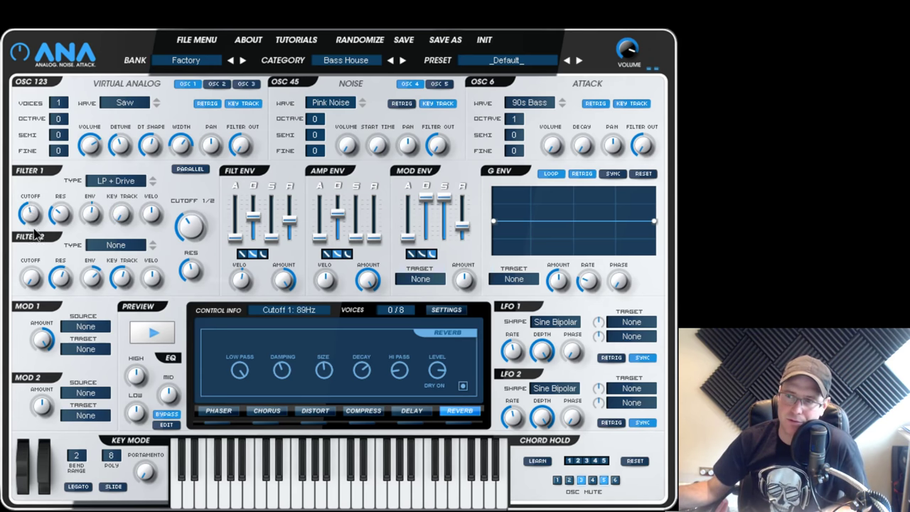
pyautogui.moveTo(31, 213); pyautogui.dragTo(38, 242)
pyautogui.moveTo(93, 214); pyautogui.dragTo(99, 163)
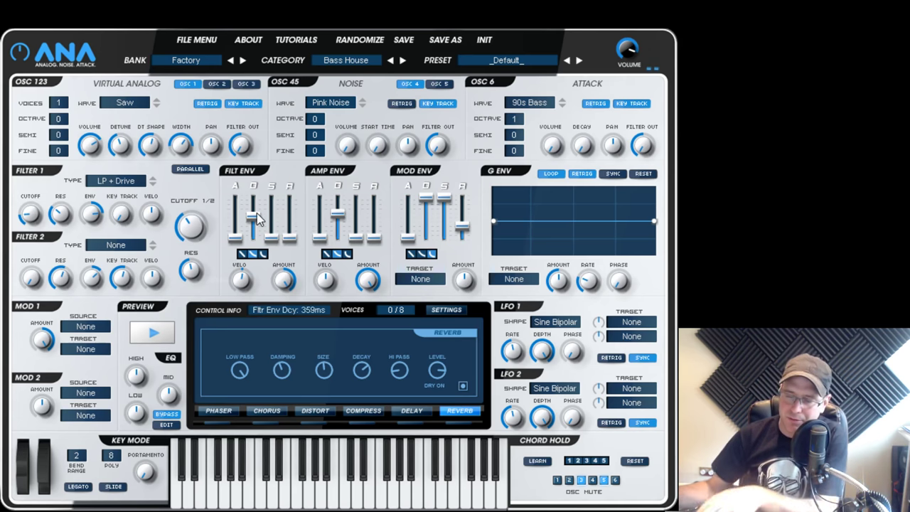
pyautogui.moveTo(256, 212)
pyautogui.mouseDown()
pyautogui.moveTo(257, 225)
pyautogui.moveTo(257, 216)
pyautogui.mouseUp()
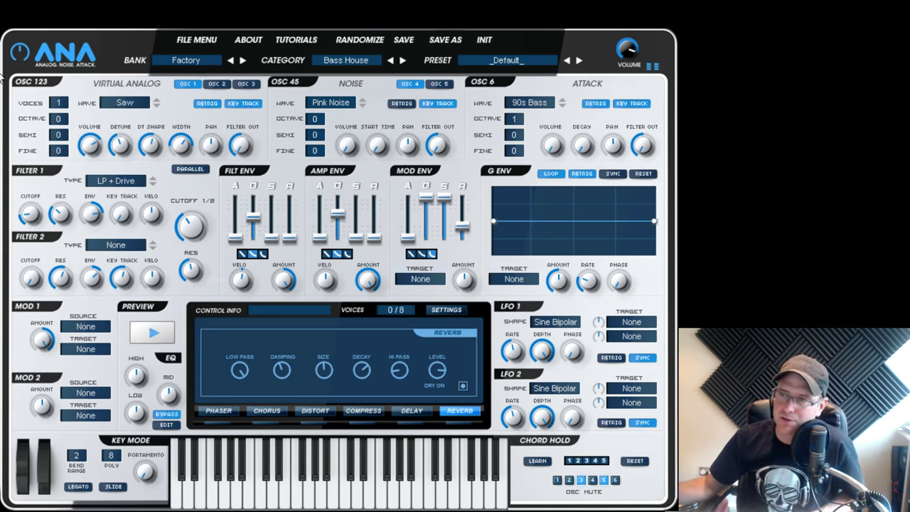
# Step: Set oscillator 1 to 7 voices with retrigger off and bring up the delay settings with less feedback
pyautogui.moveTo(58, 100); pyautogui.dragTo(63, 54)
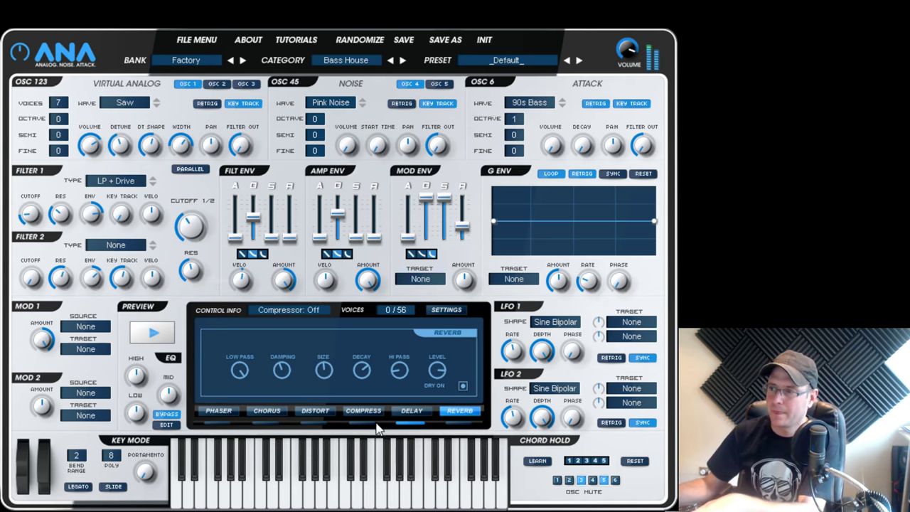
pyautogui.click(410, 412)
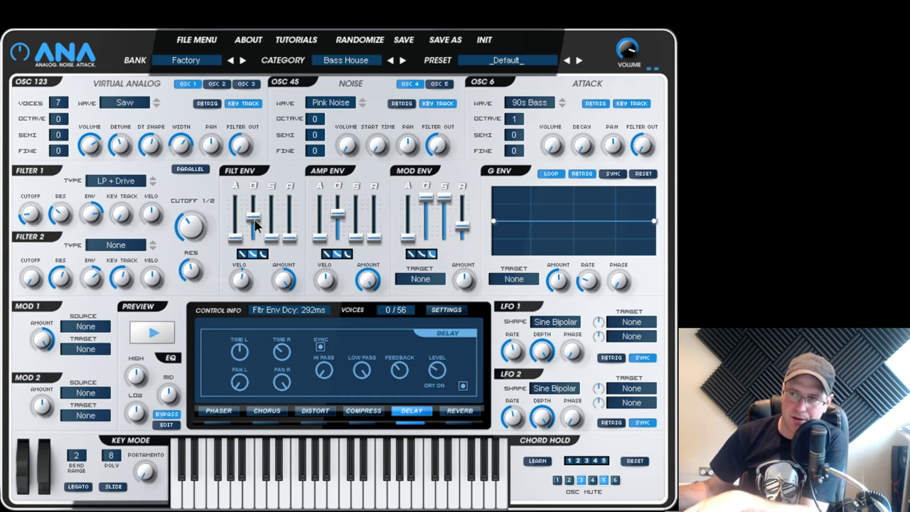
# Step: Shorten the filter envelope's decay while auditioning its amount, and lower the mod envelope's decay slightly
pyautogui.moveTo(255, 219); pyautogui.dragTo(250, 226)
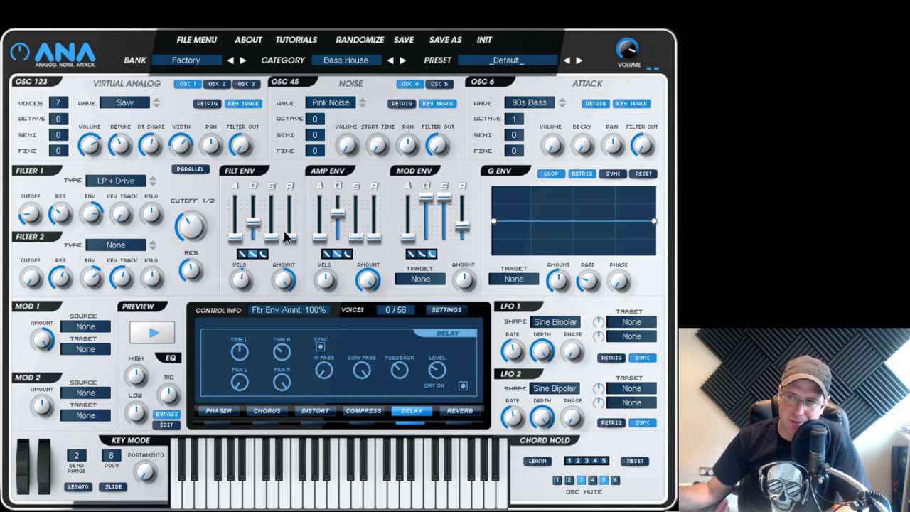
pyautogui.moveTo(295, 281); pyautogui.dragTo(296, 256)
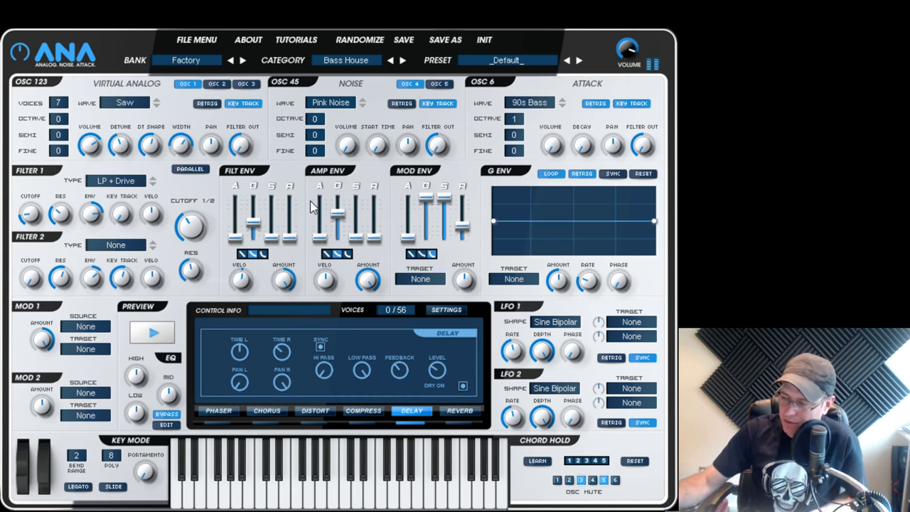
pyautogui.moveTo(253, 221); pyautogui.dragTo(256, 235)
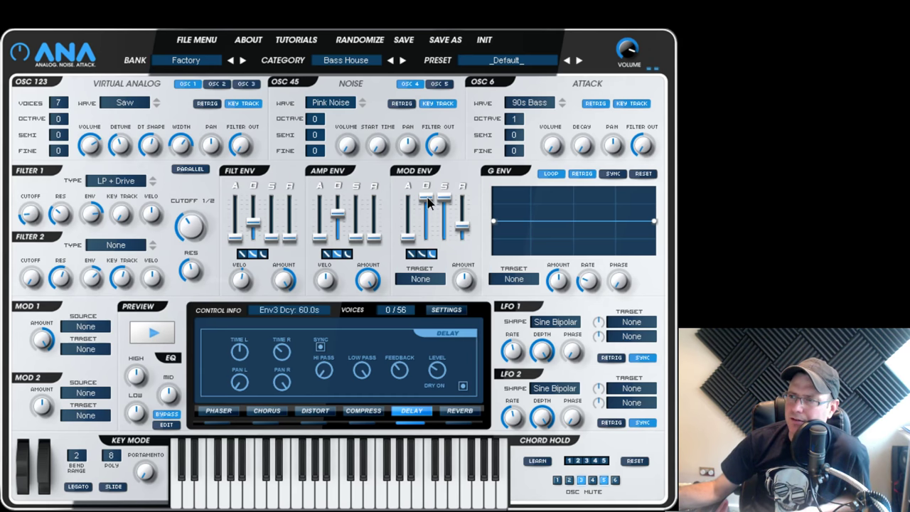
pyautogui.moveTo(428, 198); pyautogui.dragTo(422, 202)
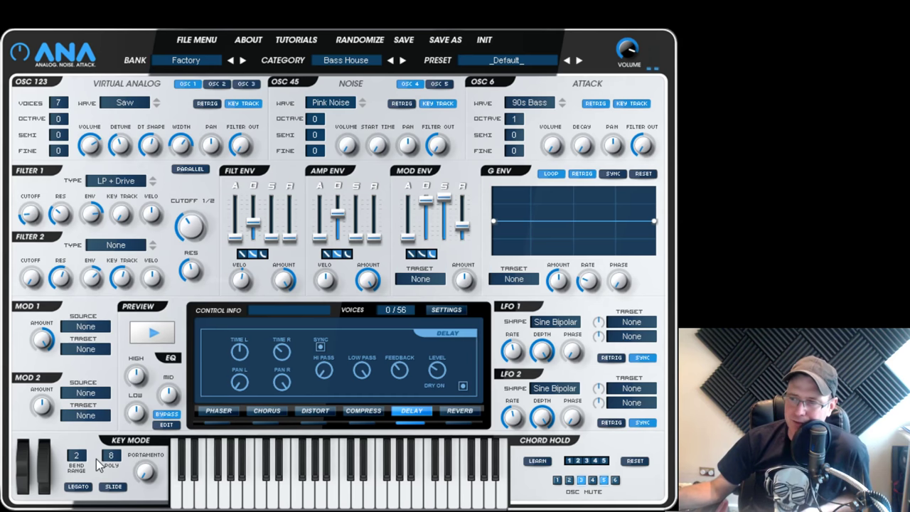
# Step: Set the polyphony to 15 and audition the portamento, returning it to minimum
pyautogui.moveTo(110, 456)
pyautogui.mouseDown()
pyautogui.moveTo(113, 203)
pyautogui.moveTo(106, 464)
pyautogui.moveTo(114, 465)
pyautogui.mouseUp()
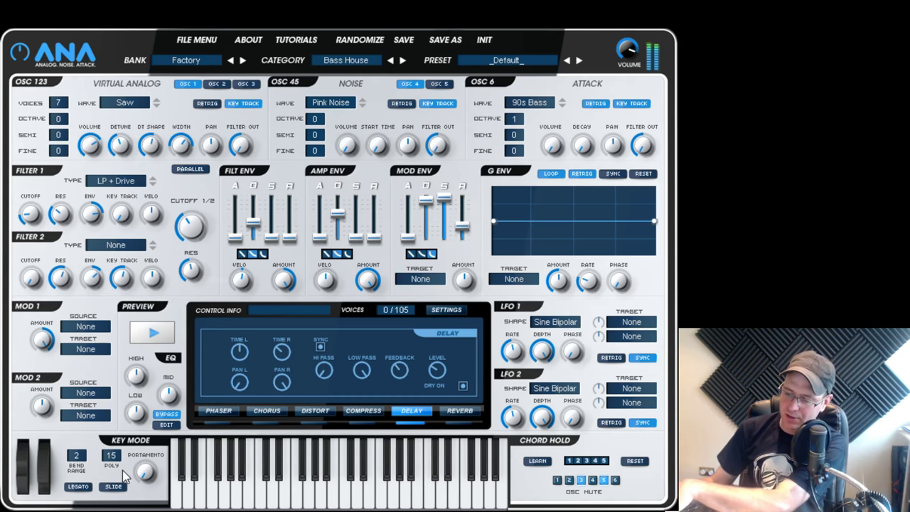
pyautogui.moveTo(146, 475); pyautogui.dragTo(152, 358)
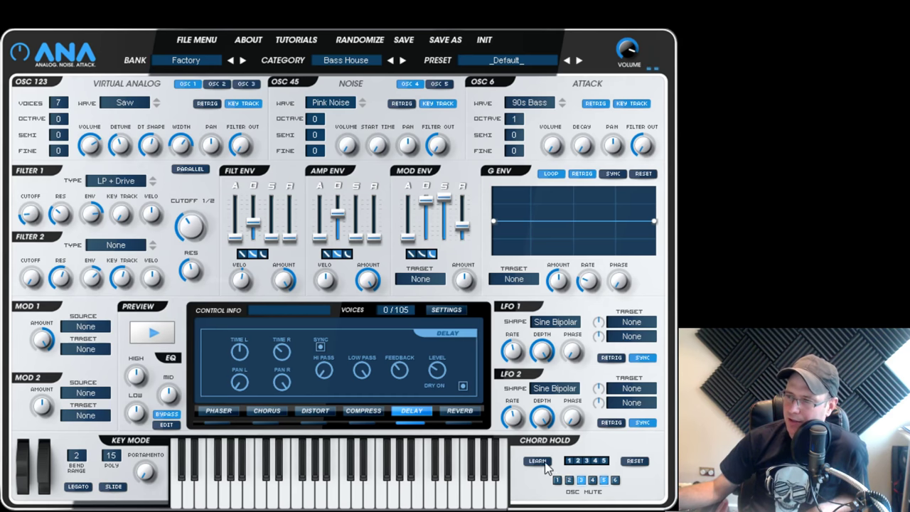
# Step: Learn a chord with Chord Hold, clear it, and mute oscillators 2 to 6
pyautogui.click(544, 462)
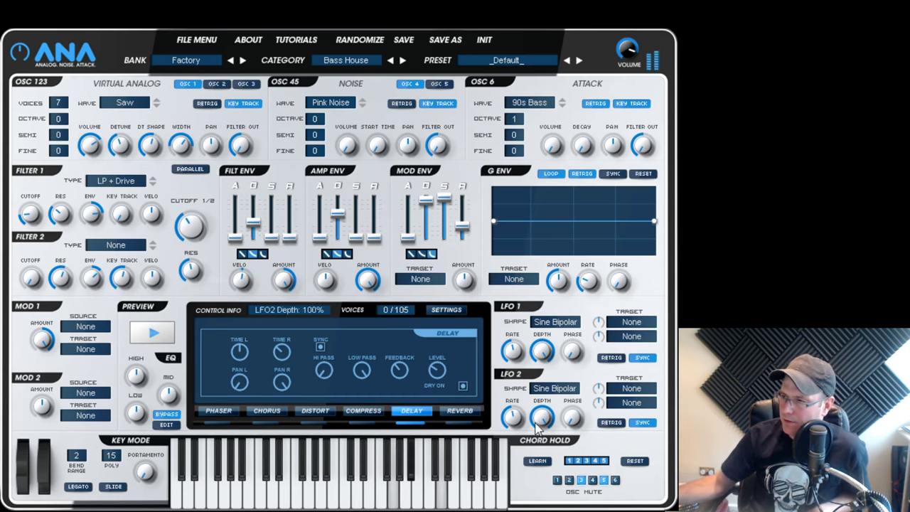
pyautogui.click(558, 481)
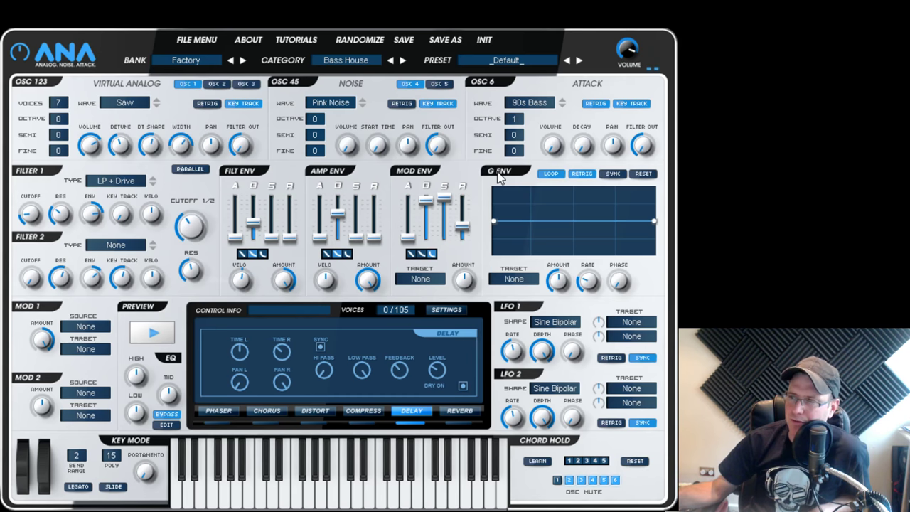
# Step: Add a series of points along the G Env curve, slightly above and around its middle line
pyautogui.click(517, 216)
pyautogui.click(529, 214)
pyautogui.click(546, 215)
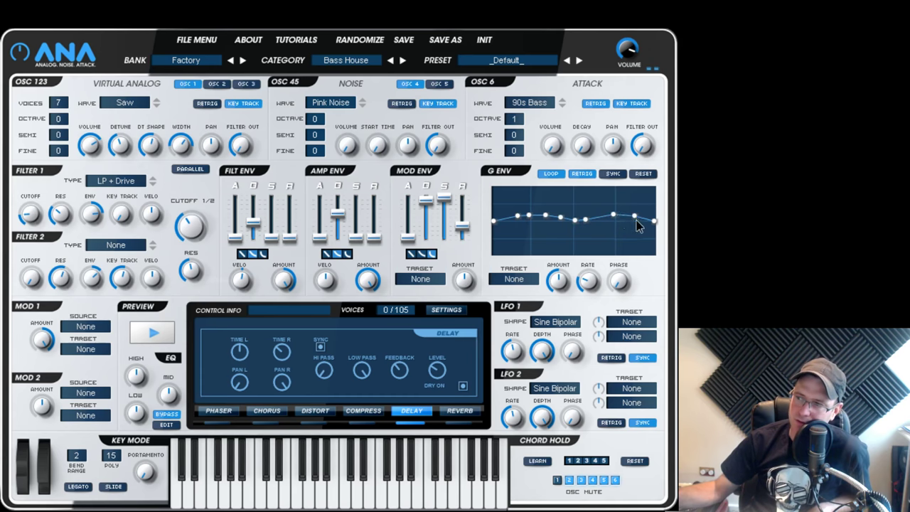
pyautogui.click(618, 214)
pyautogui.click(605, 216)
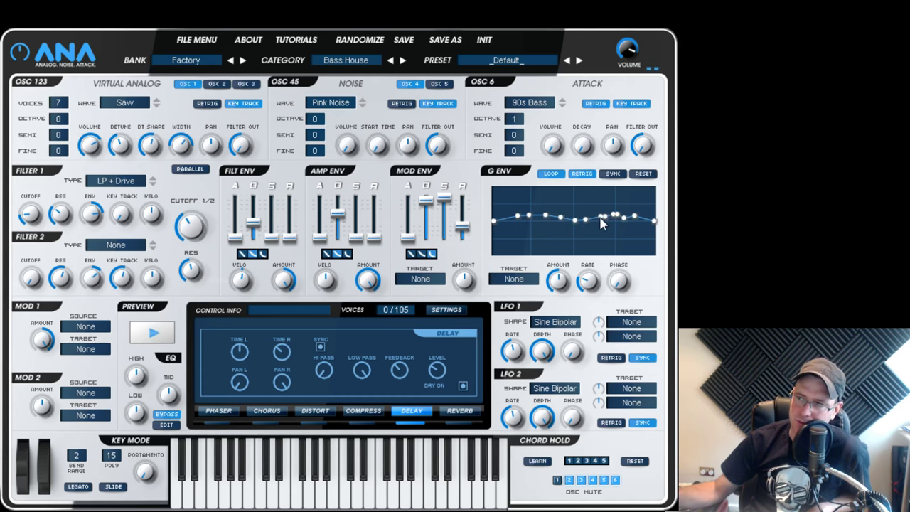
pyautogui.click(596, 217)
# Step: Reshape the G Env curve into a jagged line with three deep dips and one peak at the top
pyautogui.moveTo(530, 216); pyautogui.dragTo(527, 252)
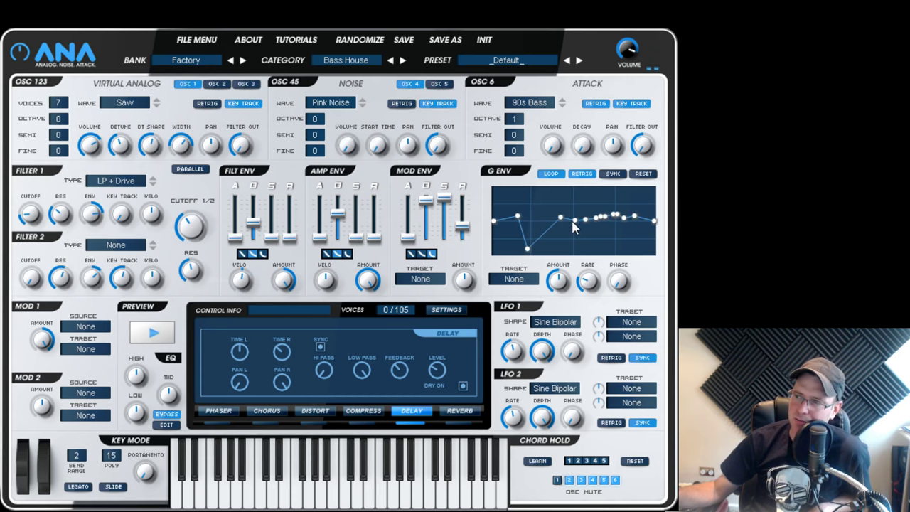
pyautogui.moveTo(574, 220); pyautogui.dragTo(567, 248)
pyautogui.moveTo(596, 217); pyautogui.dragTo(614, 253)
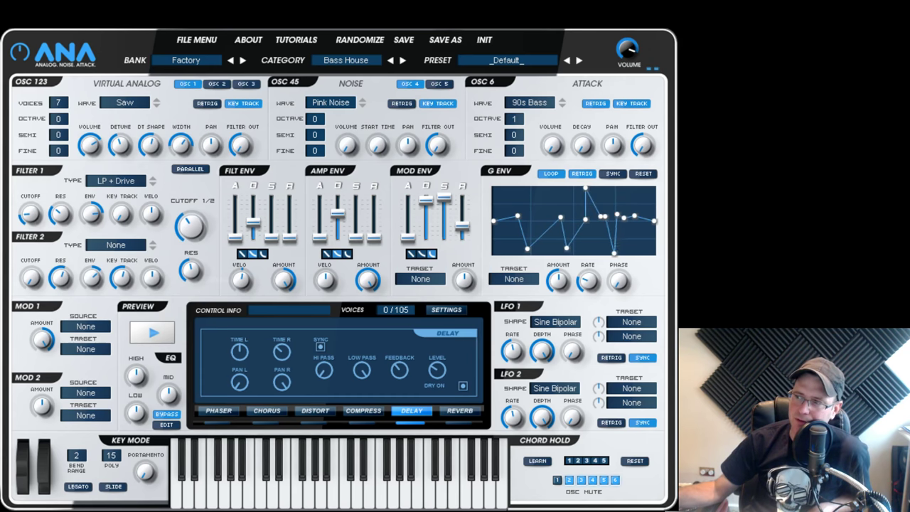
# Step: Pull further G Env points into extra peaks and dips, and reset the curve to a flat line
pyautogui.moveTo(624, 217); pyautogui.dragTo(595, 239)
pyautogui.moveTo(585, 220); pyautogui.dragTo(546, 212)
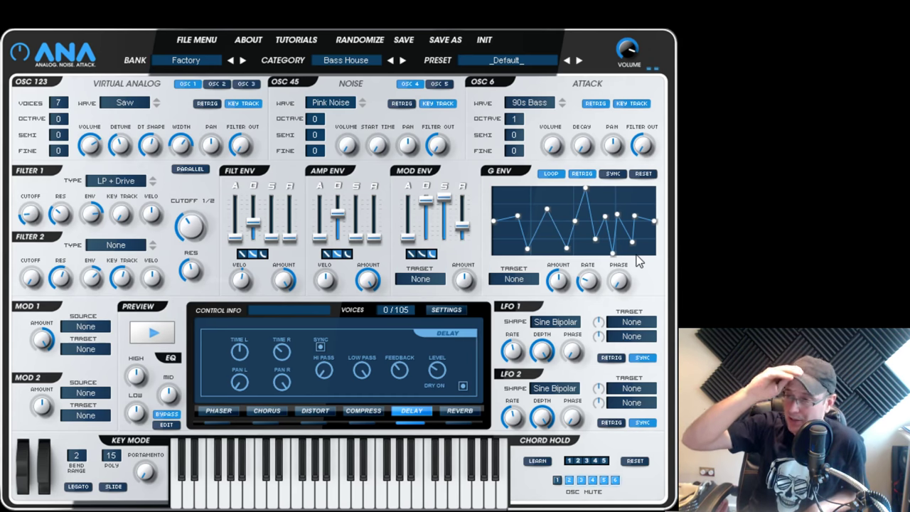
pyautogui.click(644, 174)
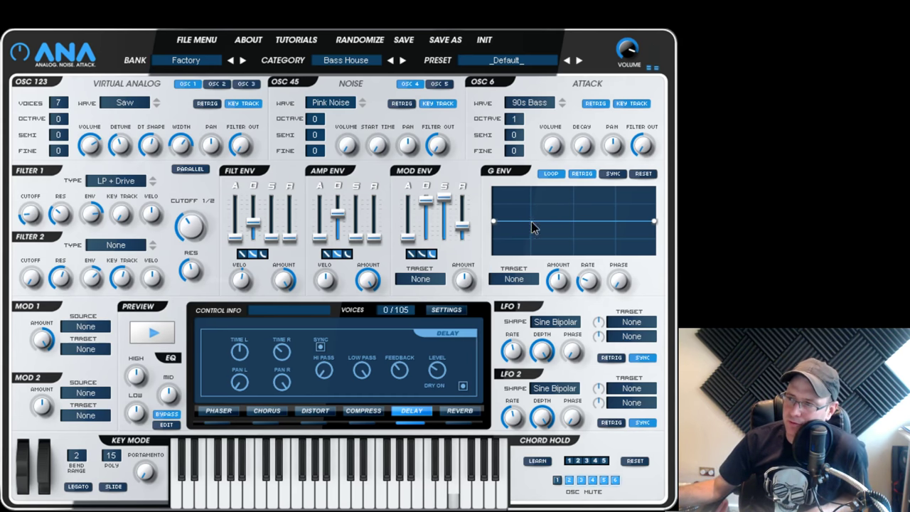
# Step: Draw two full-height triangular peaks in the G Env, with the start, middle and end points at the bottom
pyautogui.moveTo(531, 222); pyautogui.dragTo(529, 188)
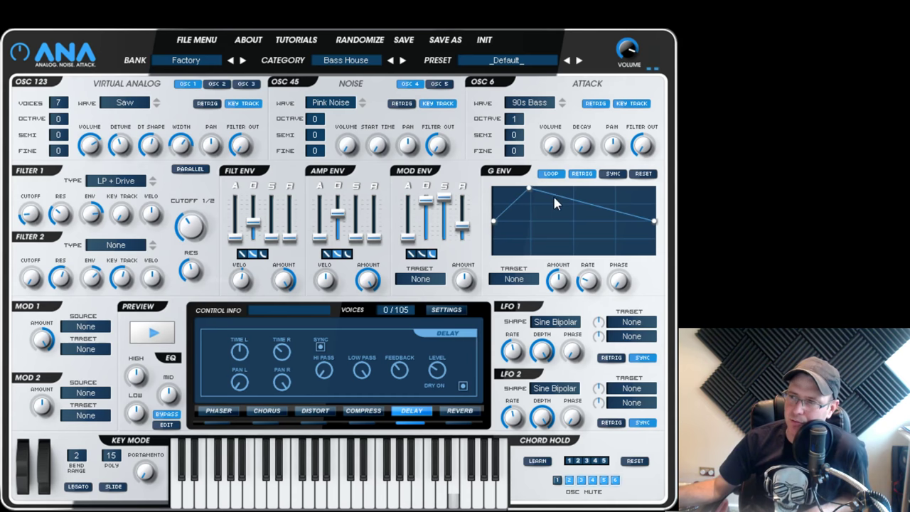
pyautogui.moveTo(494, 221); pyautogui.dragTo(494, 253)
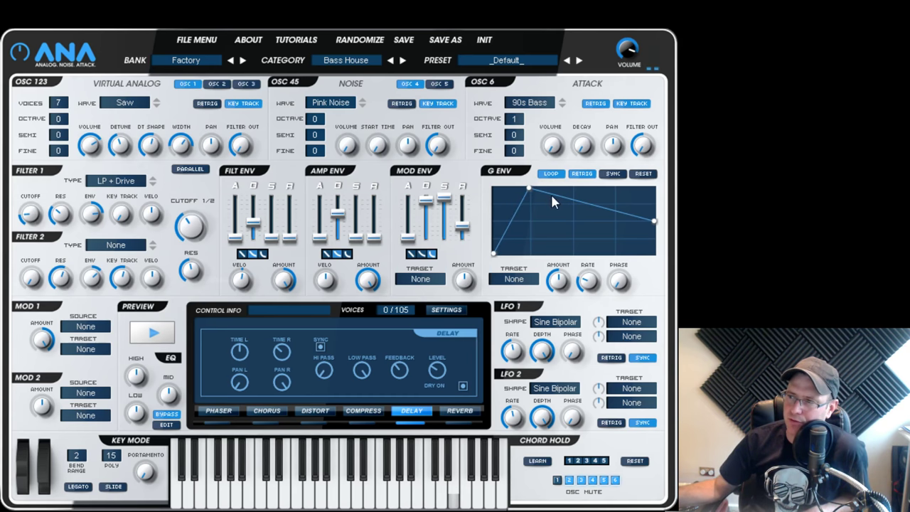
pyautogui.moveTo(552, 199); pyautogui.dragTo(615, 188)
pyautogui.moveTo(655, 222); pyautogui.dragTo(654, 253)
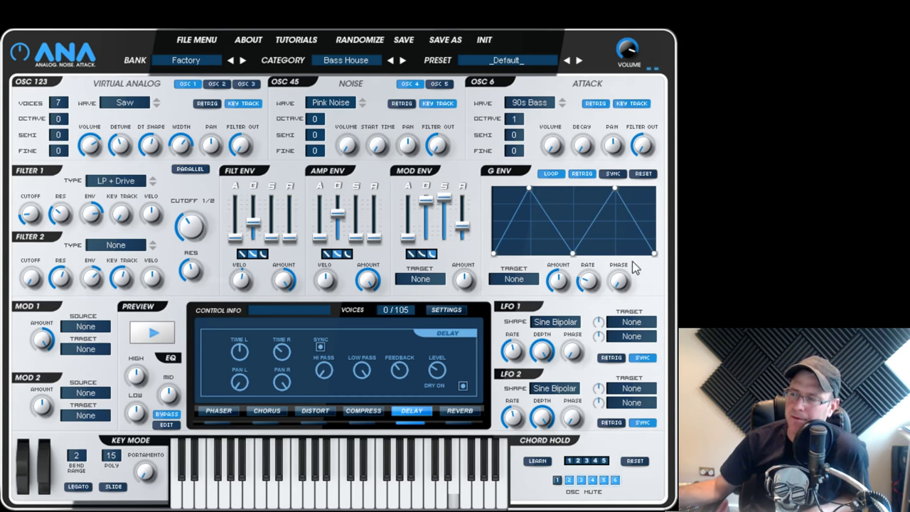
# Step: Turn on G Env sync and route the envelope to Filter 2 Cutff with a reduced amount
pyautogui.click(613, 175)
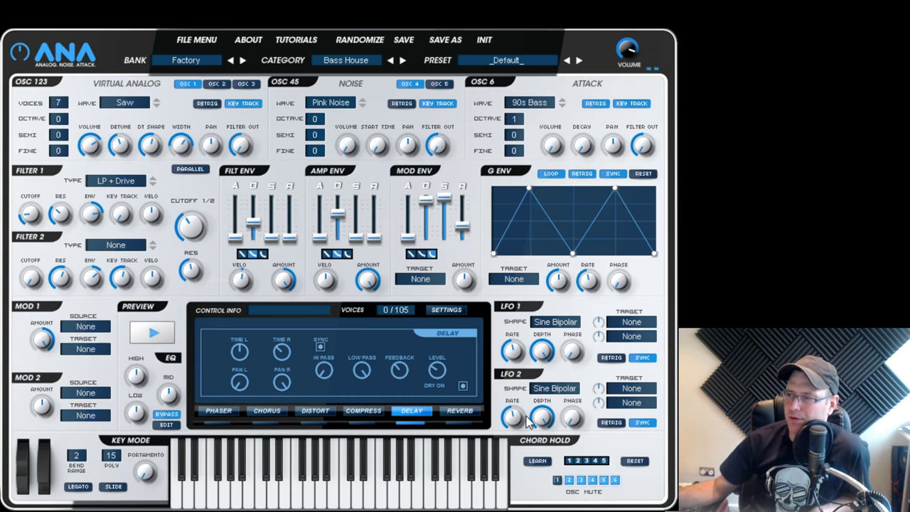
pyautogui.click(542, 350)
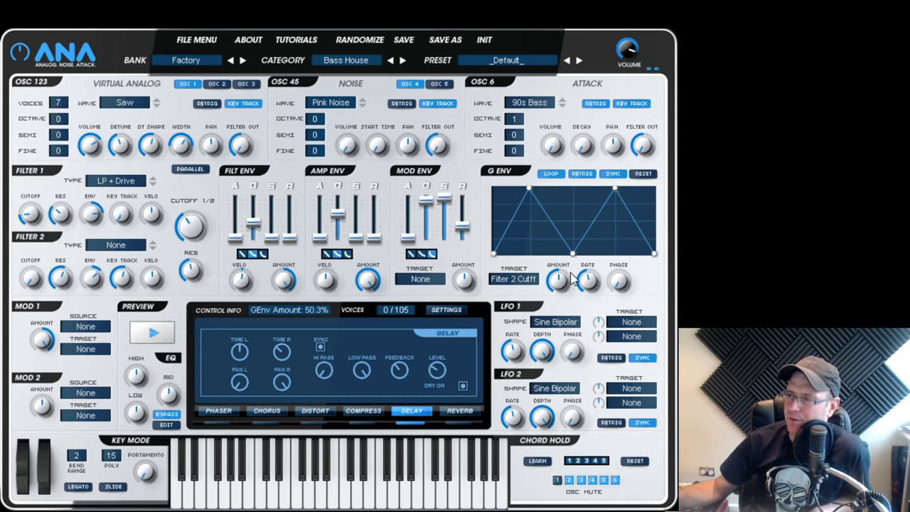
pyautogui.moveTo(562, 283); pyautogui.dragTo(562, 303)
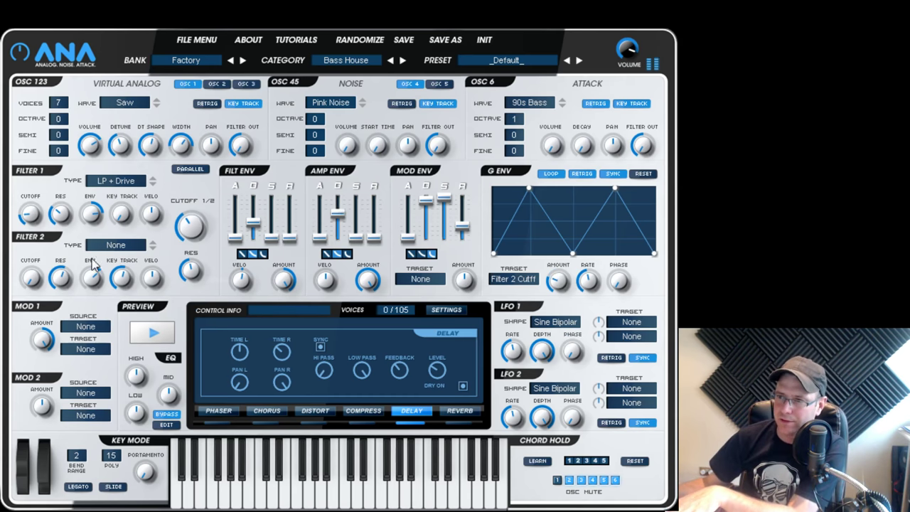
# Step: Audition the G Env by raising its amount and sweeping Filter 1's cutoff, with Filter 2's envelope amount near zero
pyautogui.moveTo(92, 278)
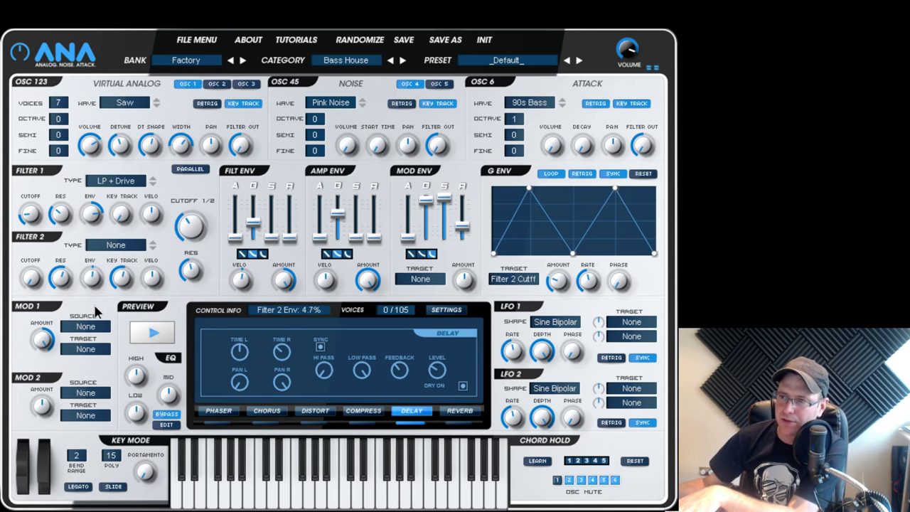
pyautogui.moveTo(29, 216)
pyautogui.moveTo(27, 217); pyautogui.dragTo(50, 176)
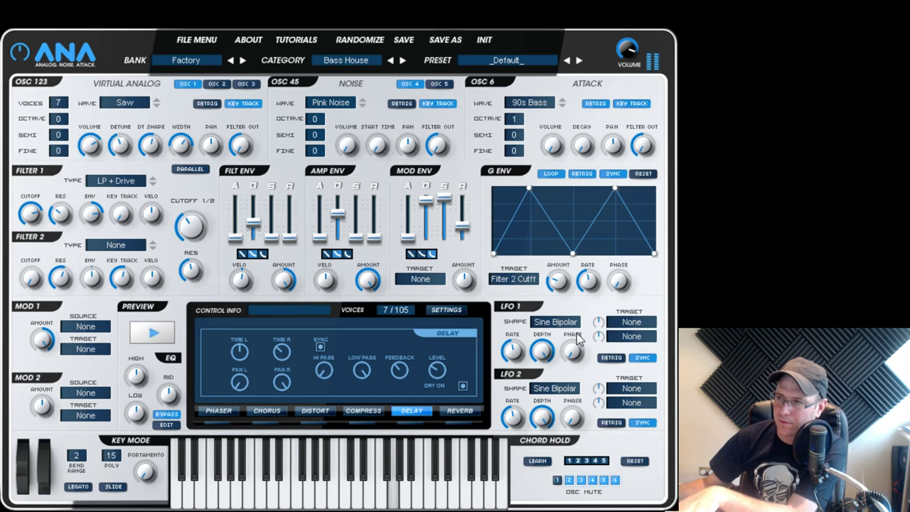
pyautogui.moveTo(562, 292); pyautogui.dragTo(599, 153)
pyautogui.moveTo(21, 226); pyautogui.dragTo(62, 323)
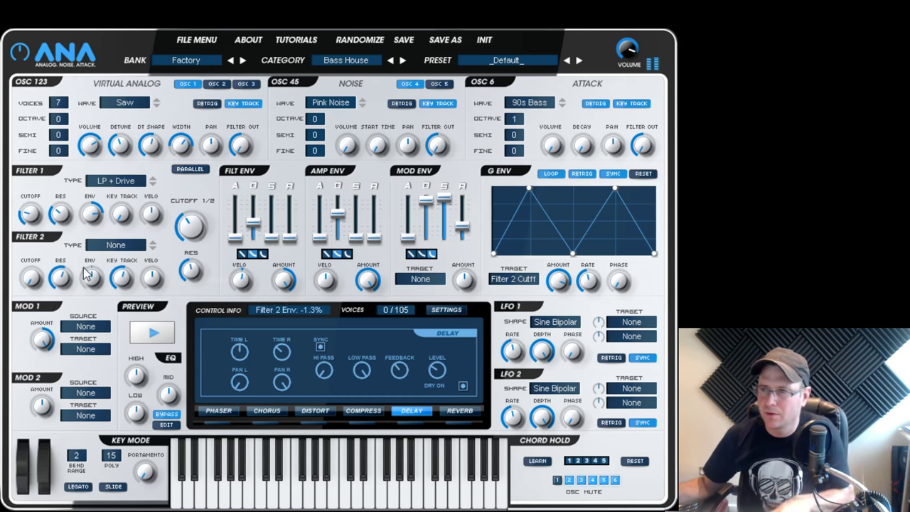
# Step: Zero Filter 1's envelope amount and sweep the cutoffs, leaving Filter 1's cutoff high and the shared Cutoff 1/2 at minimum
pyautogui.moveTo(97, 225)
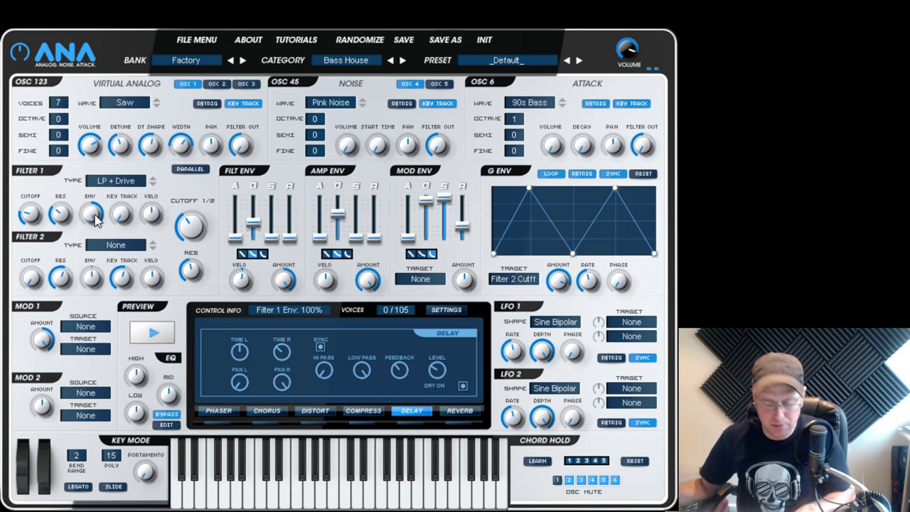
pyautogui.moveTo(97, 222); pyautogui.dragTo(109, 329)
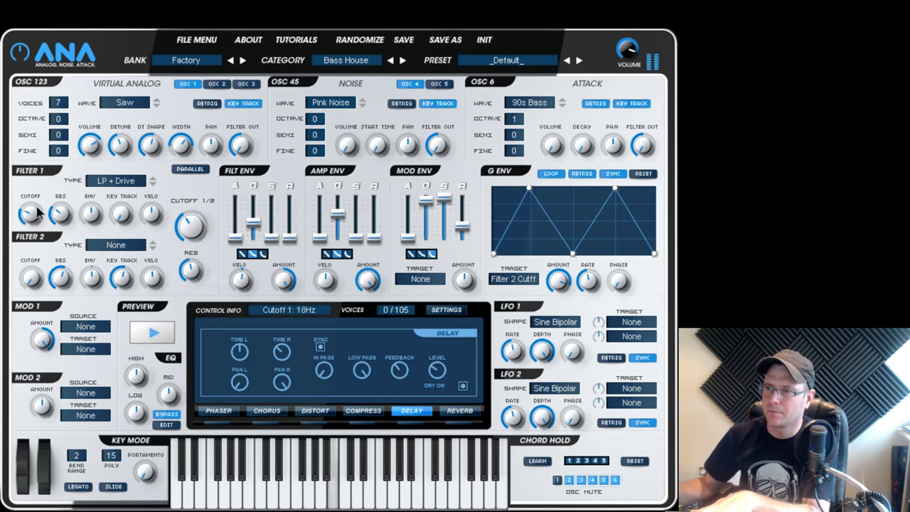
pyautogui.moveTo(37, 211); pyautogui.dragTo(58, 133)
pyautogui.moveTo(191, 212); pyautogui.dragTo(186, 92)
pyautogui.moveTo(32, 212); pyautogui.dragTo(42, 331)
pyautogui.moveTo(187, 226); pyautogui.dragTo(206, 370)
pyautogui.moveTo(30, 217); pyautogui.dragTo(72, 76)
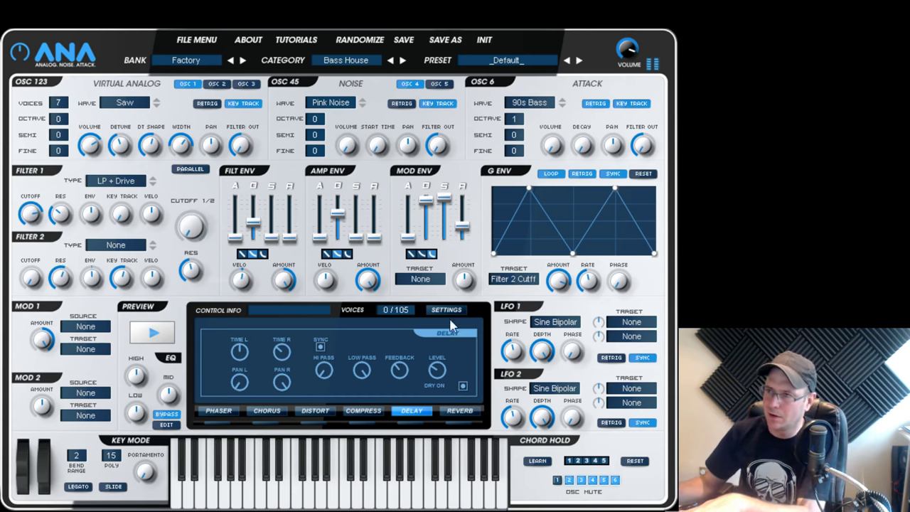
# Step: Raise the Amp Env sustain to maximum and retarget the G Env to Filter 1 Cutff
pyautogui.moveTo(355, 237); pyautogui.dragTo(355, 197)
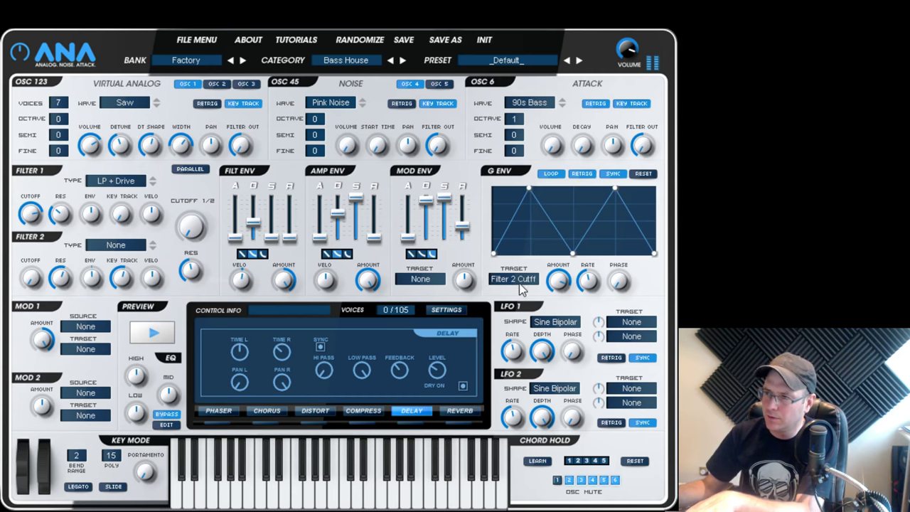
pyautogui.click(553, 350)
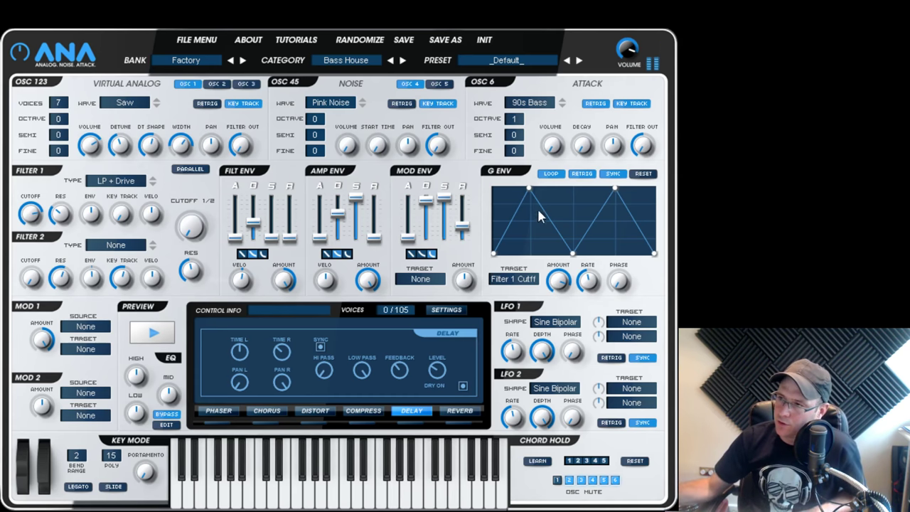
# Step: Reshape the G Env into three full-height falling ramps, one per grid division, with a flat bottom line after them
pyautogui.moveTo(526, 189); pyautogui.dragTo(493, 189)
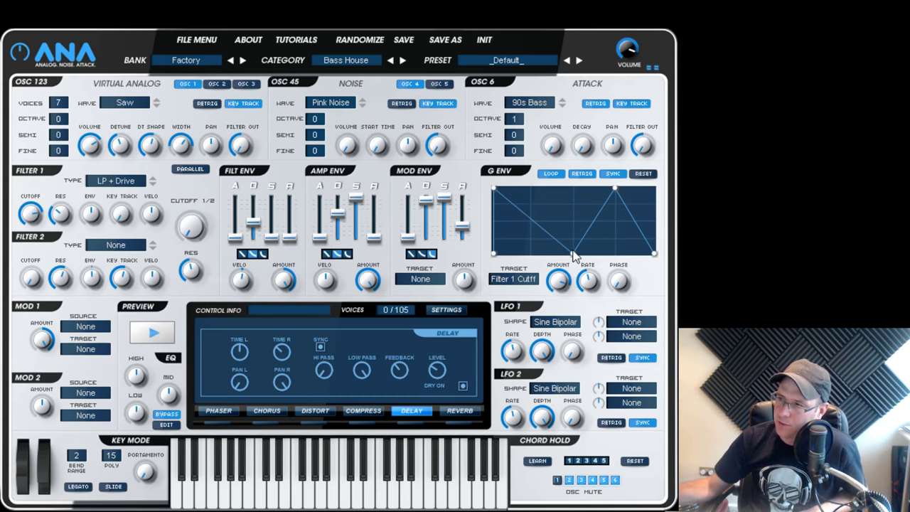
pyautogui.moveTo(570, 254); pyautogui.dragTo(532, 253)
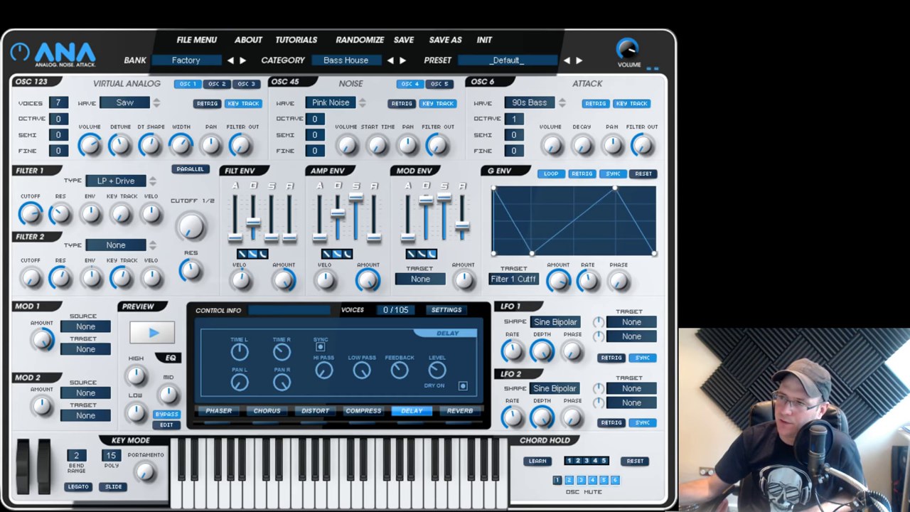
pyautogui.moveTo(616, 191); pyautogui.dragTo(572, 253)
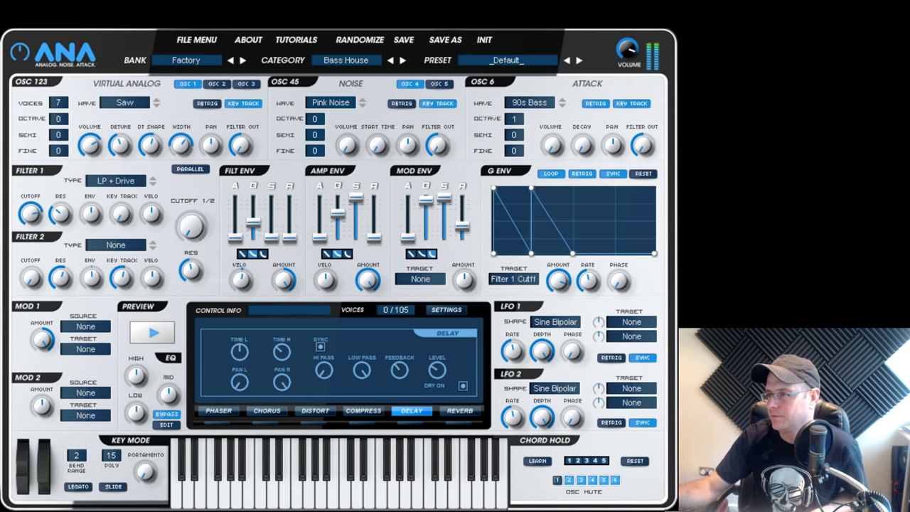
pyautogui.doubleClick(600, 253)
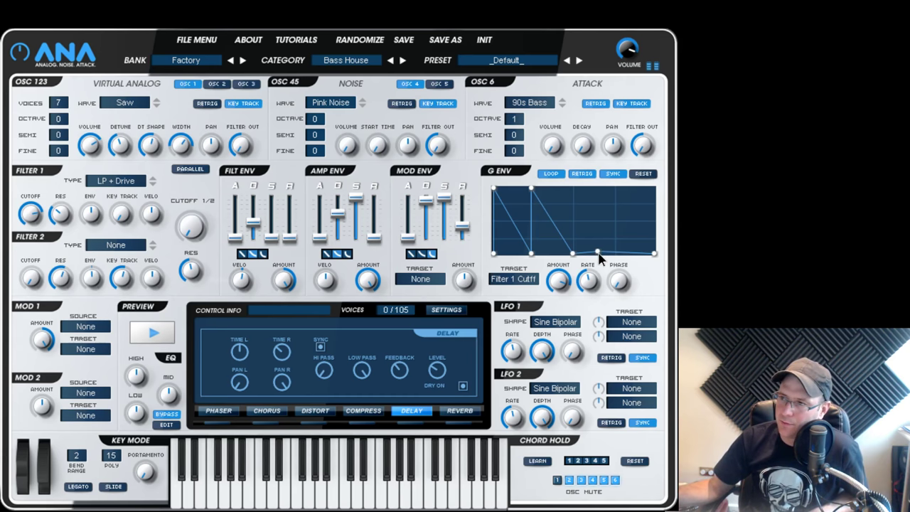
pyautogui.moveTo(600, 254)
pyautogui.mouseDown()
pyautogui.moveTo(573, 188)
pyautogui.moveTo(616, 253)
pyautogui.mouseUp()
pyautogui.doubleClick(601, 210)
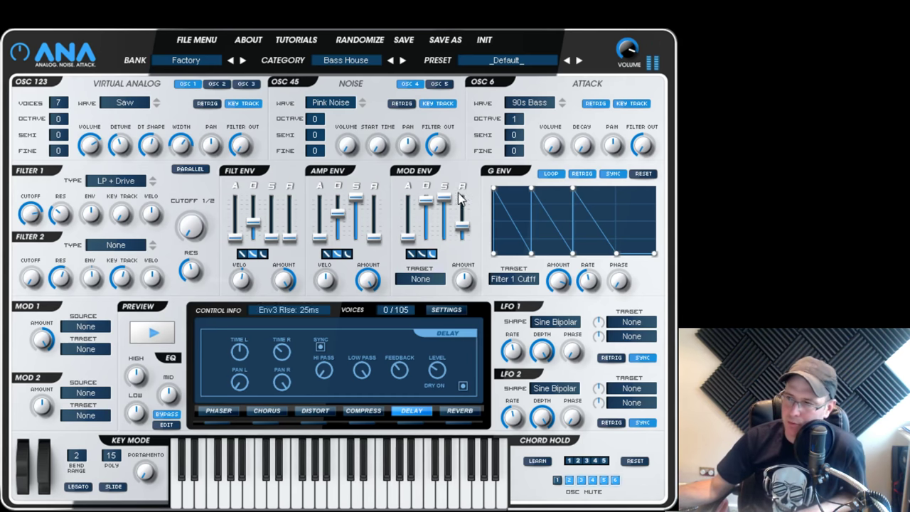
# Step: Remove the ramp points from the G Env curve and initialise the preset
pyautogui.rightClick(532, 254)
pyautogui.doubleClick(574, 254)
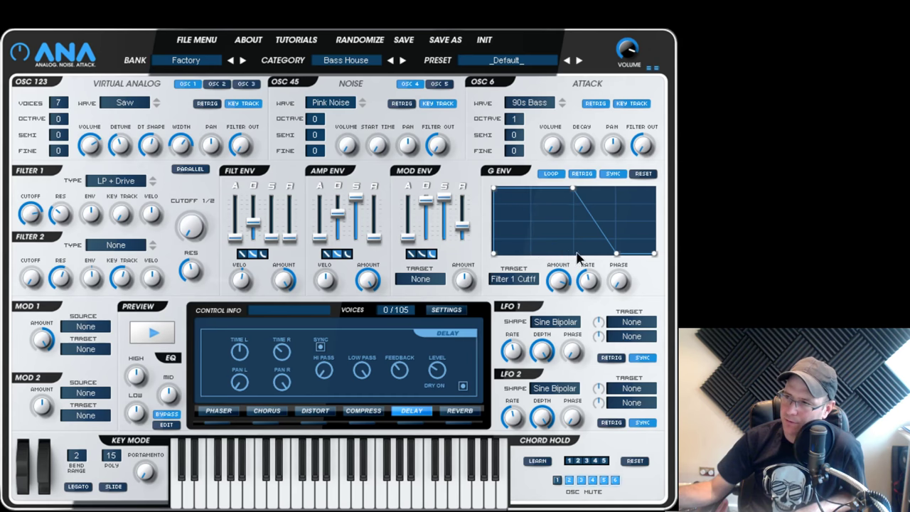
pyautogui.doubleClick(575, 190)
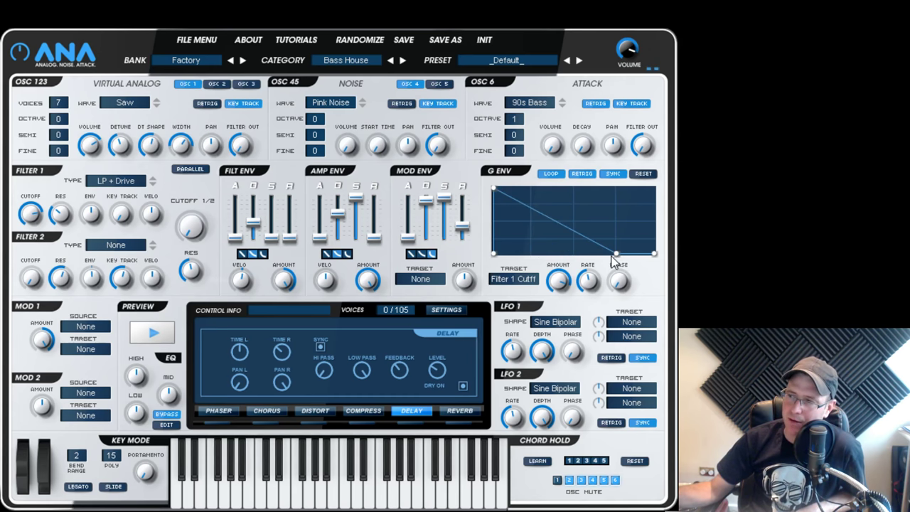
pyautogui.doubleClick(496, 191)
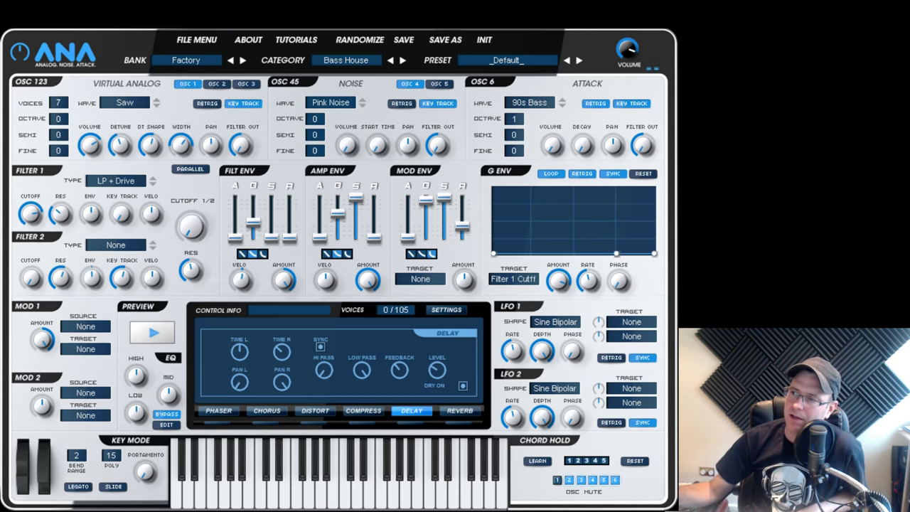
pyautogui.click(491, 43)
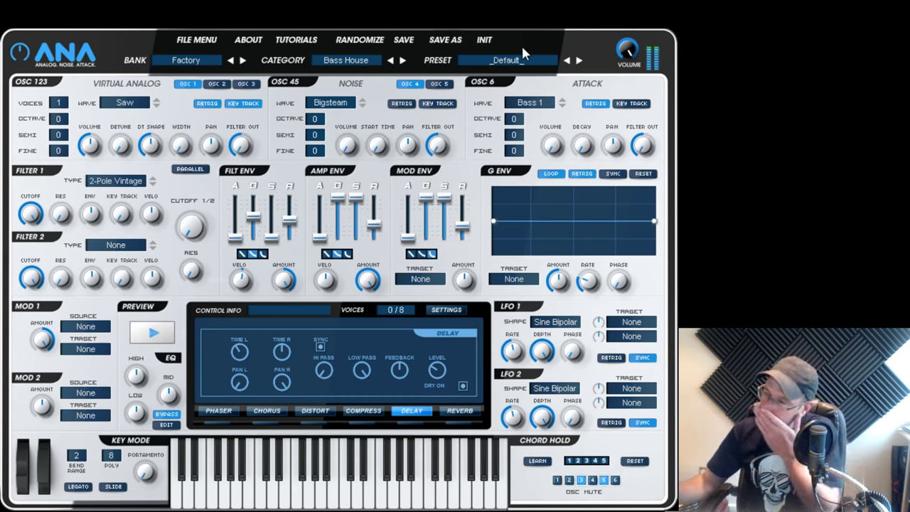
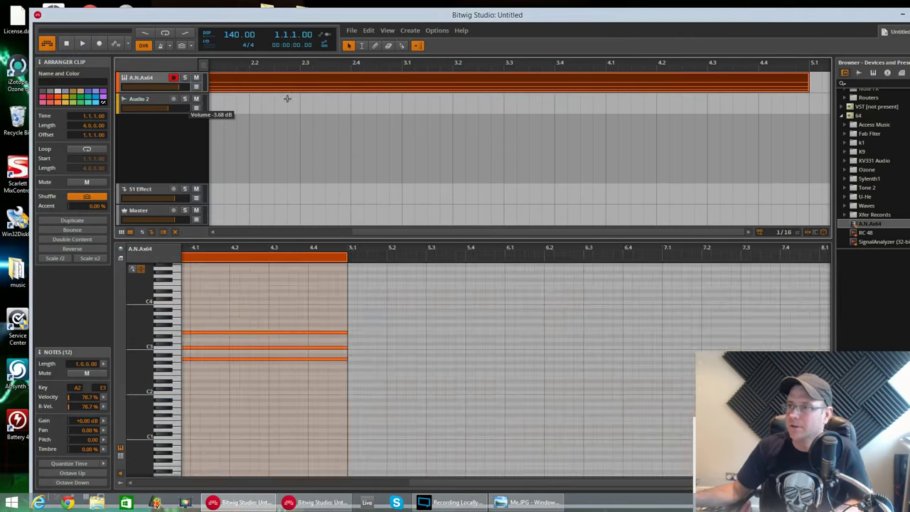
# Step: In Bitwig Studio, enlarge the A.N.Ax64 clip's note editor, delete the chord notes in bars 2 to 4 and start playback
pyautogui.doubleClick(362, 256)
pyautogui.moveTo(374, 241); pyautogui.dragTo(364, 113)
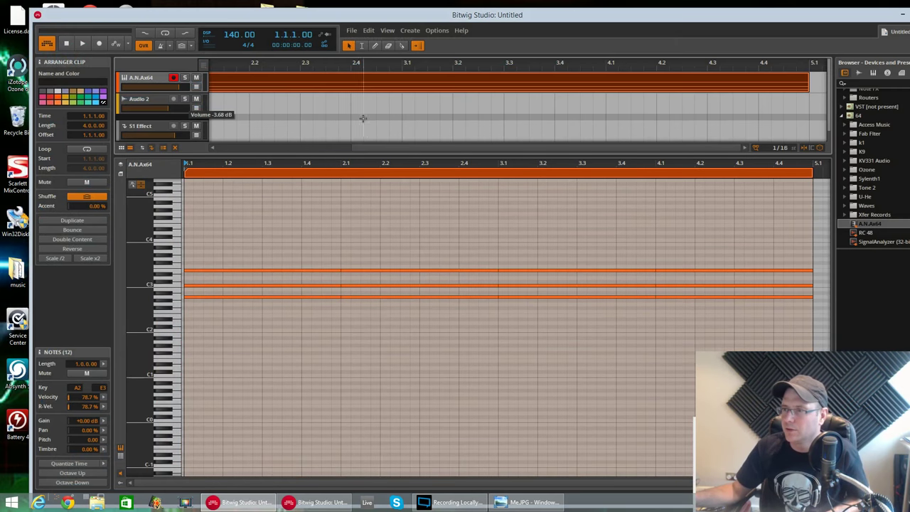
pyautogui.moveTo(386, 163); pyautogui.dragTo(387, 143)
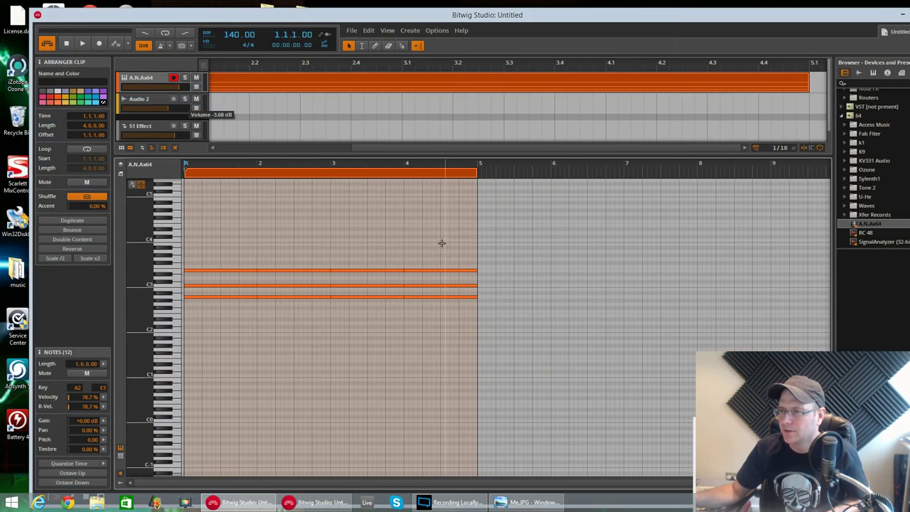
pyautogui.moveTo(308, 230); pyautogui.dragTo(439, 338)
pyautogui.press('Delete')
pyautogui.press('space')
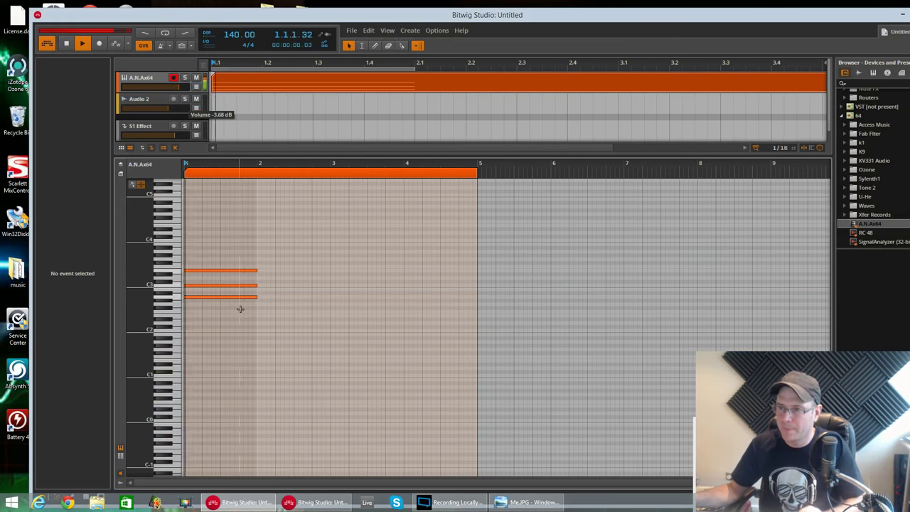
# Step: Duplicate the bar 1 chord into bar 2 and transpose the copy down four semitones
pyautogui.moveTo(225, 249); pyautogui.dragTo(258, 315)
pyautogui.hotkey('ctrl', 'd')
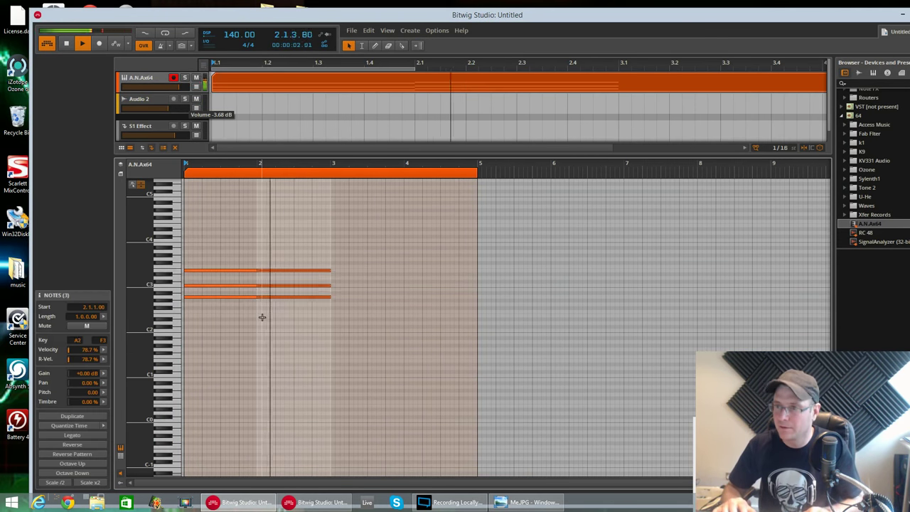
pyautogui.press('Down')
pyautogui.press('Down')
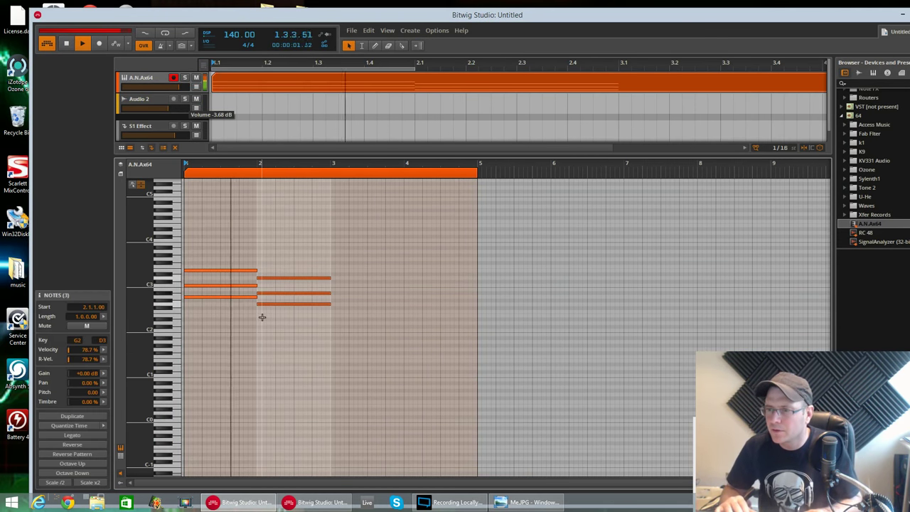
pyautogui.press('Down')
pyautogui.press('Down')
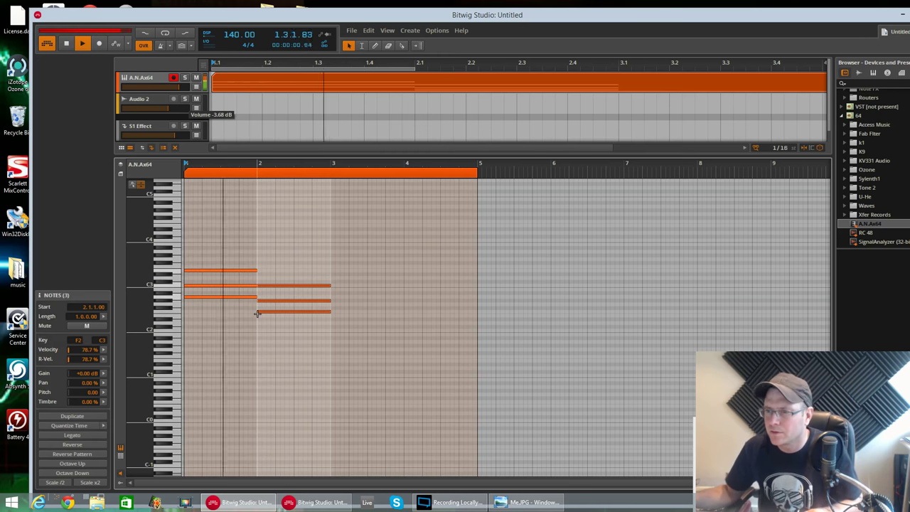
# Step: Raise the middle note of the bar 2 chord one semitone to A2 and replay the progression
pyautogui.click(288, 301)
pyautogui.press('space')
pyautogui.press('Up')
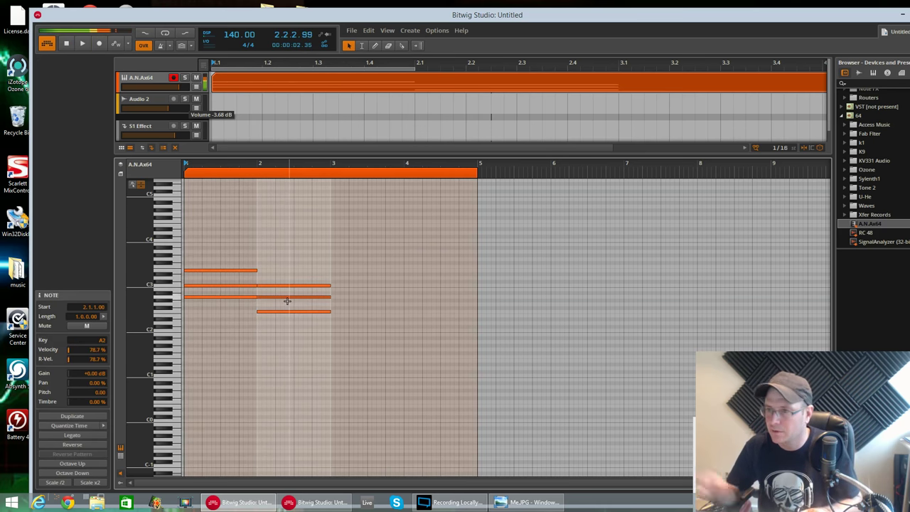
pyautogui.scroll(2, 288, 300)
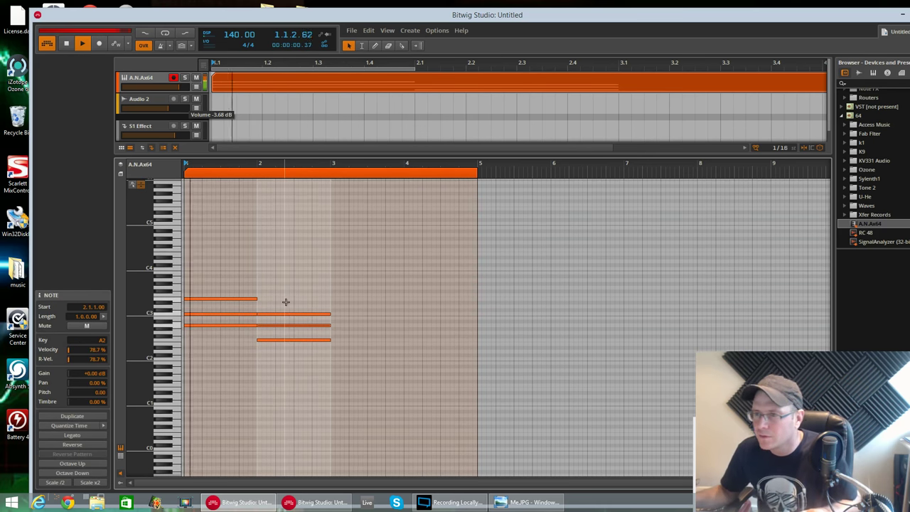
# Step: Duplicate the bar 2 chord into bar 3 three semitones lower and lower the copy's middle note to F2
pyautogui.click(377, 339)
pyautogui.moveTo(324, 345); pyautogui.dragTo(288, 297)
pyautogui.press('space')
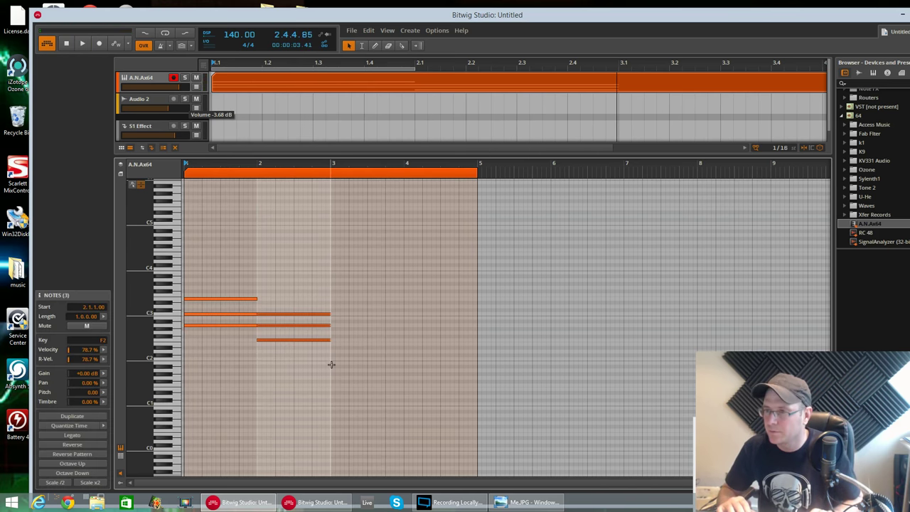
pyautogui.press('space')
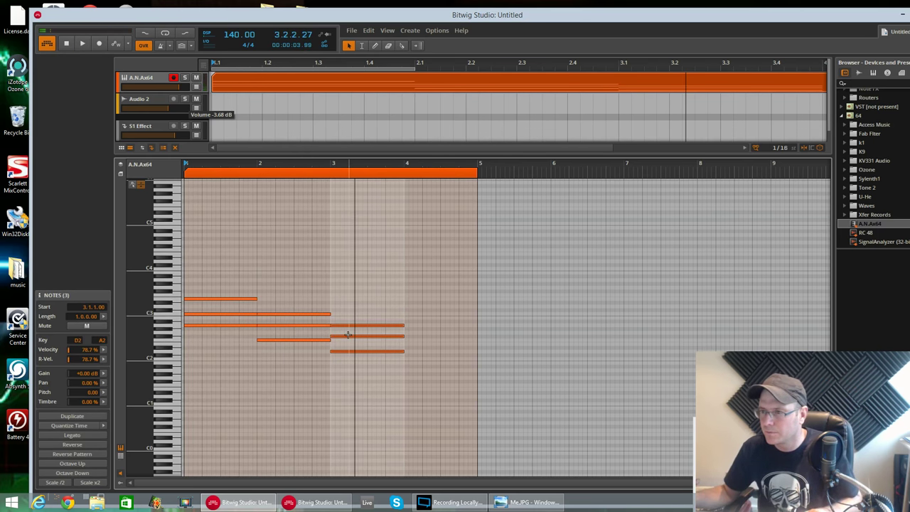
pyautogui.click(352, 345)
pyautogui.click(360, 337)
pyautogui.press('Down')
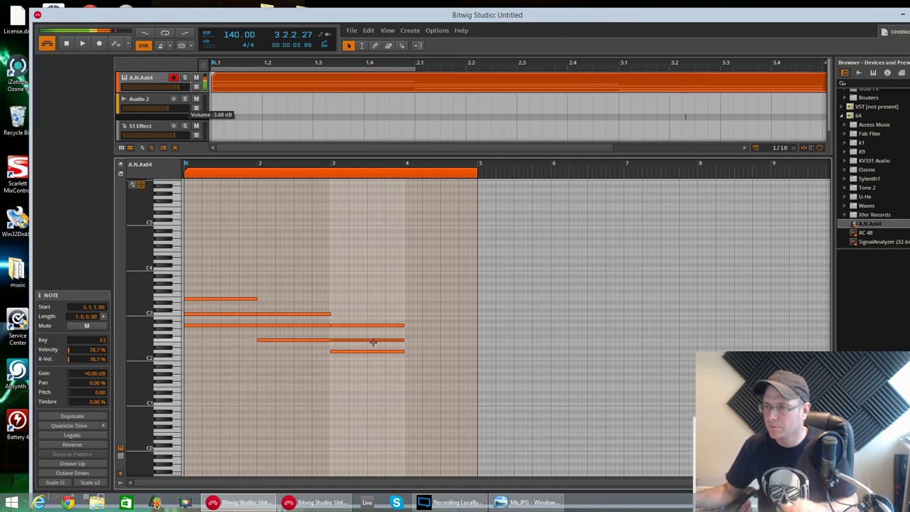
# Step: Play the progression and lower the ANA master volume to about 79%
pyautogui.press('space')
pyautogui.moveTo(709, 419); pyautogui.dragTo(382, 170)
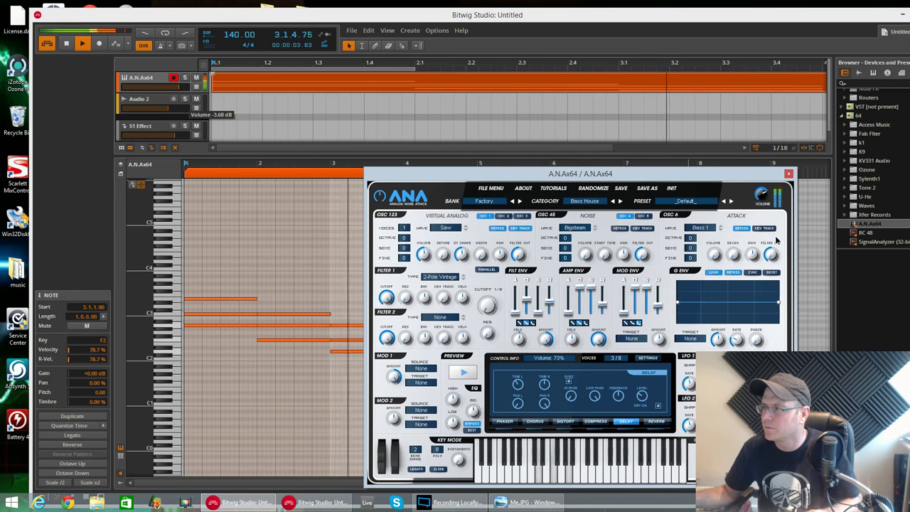
pyautogui.moveTo(569, 174); pyautogui.dragTo(903, 288)
# Step: Duplicate the bar 3 chord into bar 4 two semitones higher and set the ANA master volume to about 71% during playback
pyautogui.press('space')
pyautogui.moveTo(370, 284); pyautogui.dragTo(464, 347)
pyautogui.press('space')
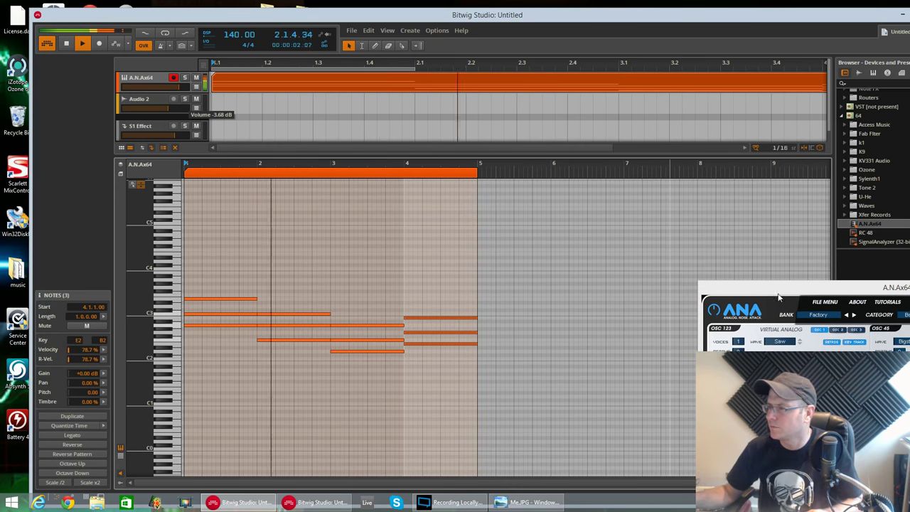
pyautogui.moveTo(780, 293); pyautogui.dragTo(443, 185)
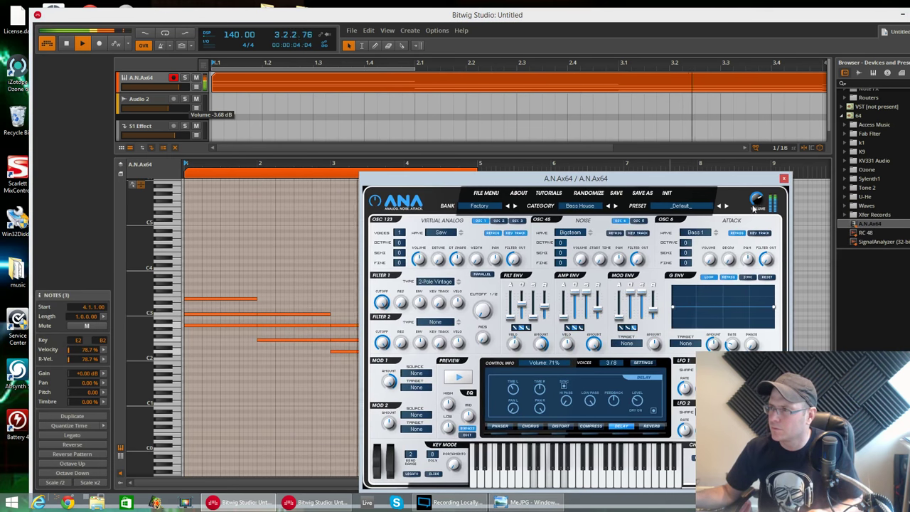
pyautogui.moveTo(694, 180); pyautogui.dragTo(841, 230)
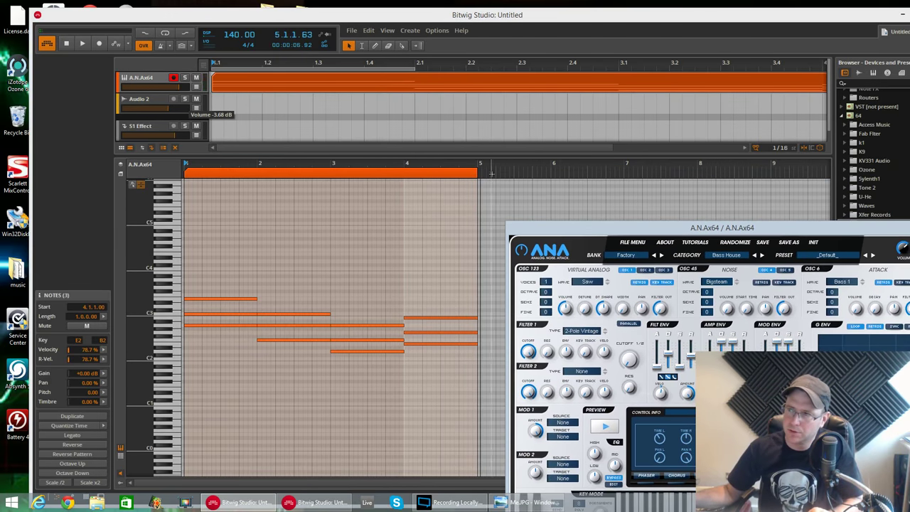
# Step: Select bars 1 to 4 of the clip, loop that range and start playback
pyautogui.press('2')
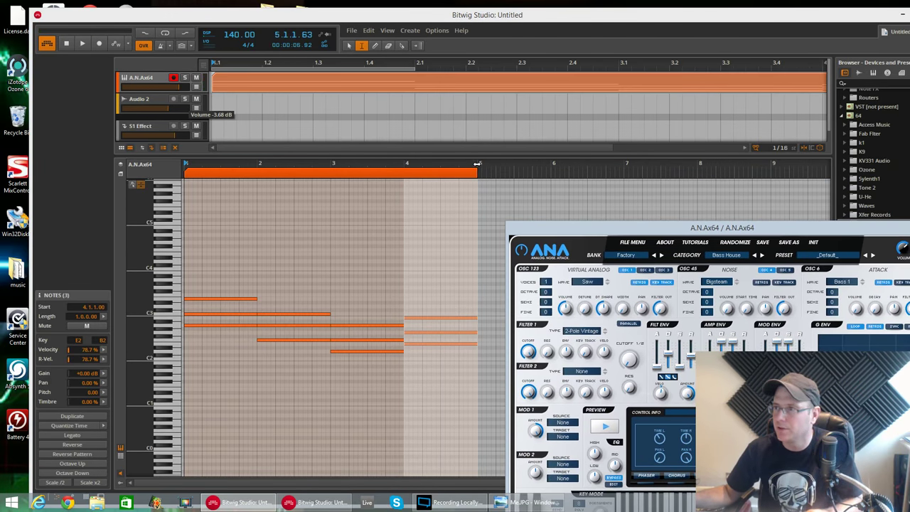
pyautogui.click(476, 163)
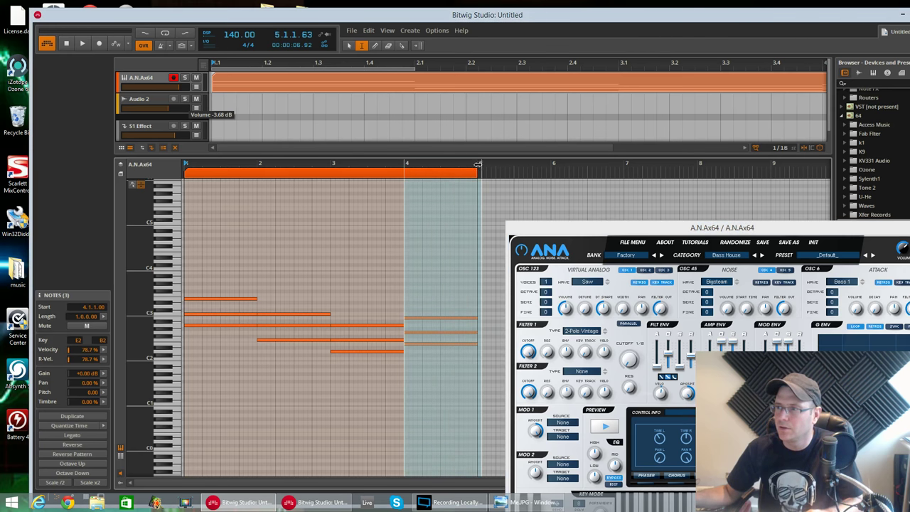
pyautogui.moveTo(404, 163); pyautogui.dragTo(169, 184)
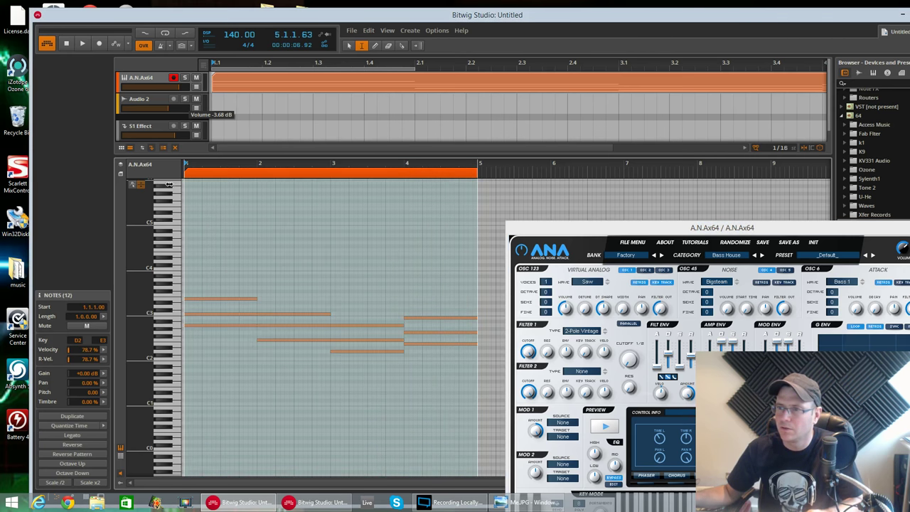
pyautogui.hotkey('ctrl', 'l')
pyautogui.press('space')
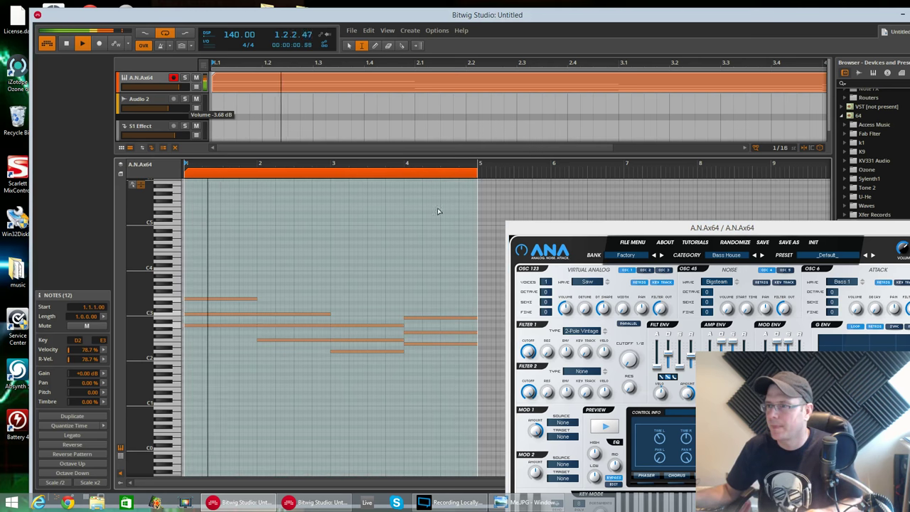
pyautogui.press('1')
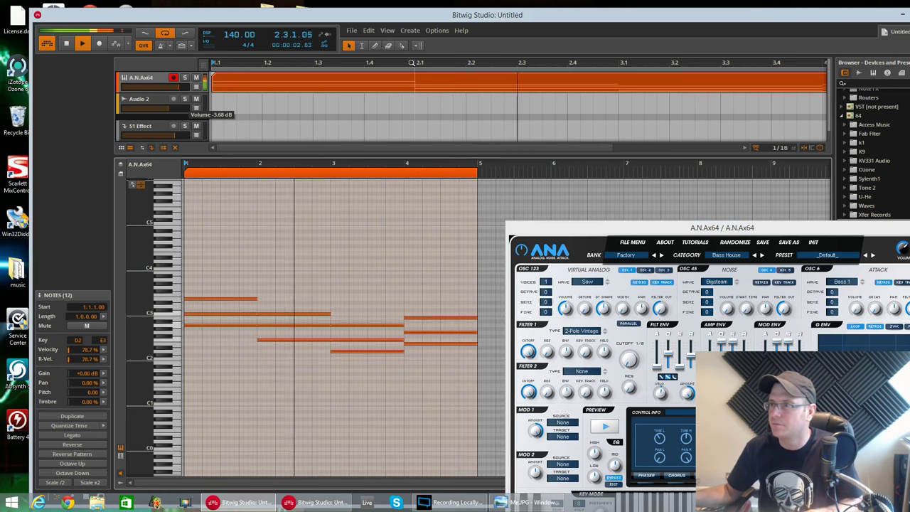
# Step: Bring the whole ANA window into view and set oscillator 1 to 8 voices with more detune
pyautogui.moveTo(416, 62); pyautogui.dragTo(416, 22)
pyautogui.moveTo(673, 227); pyautogui.dragTo(345, 149)
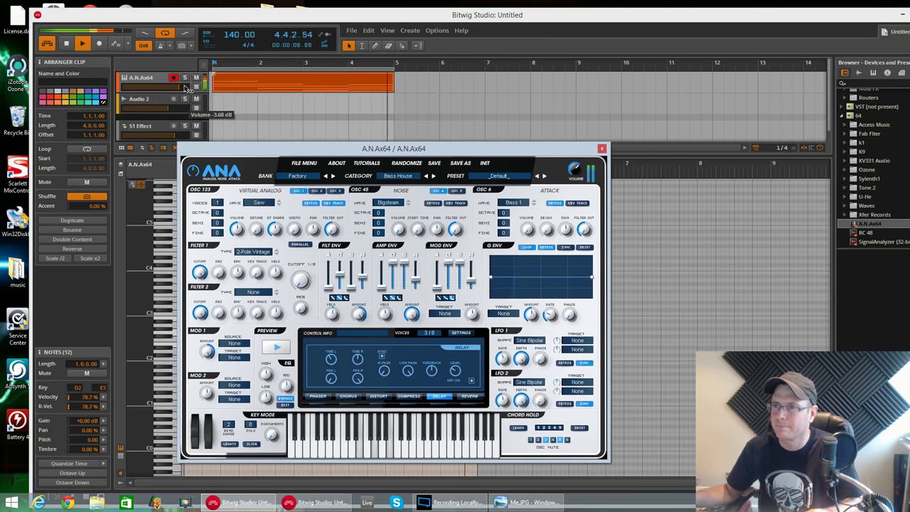
pyautogui.click(163, 84)
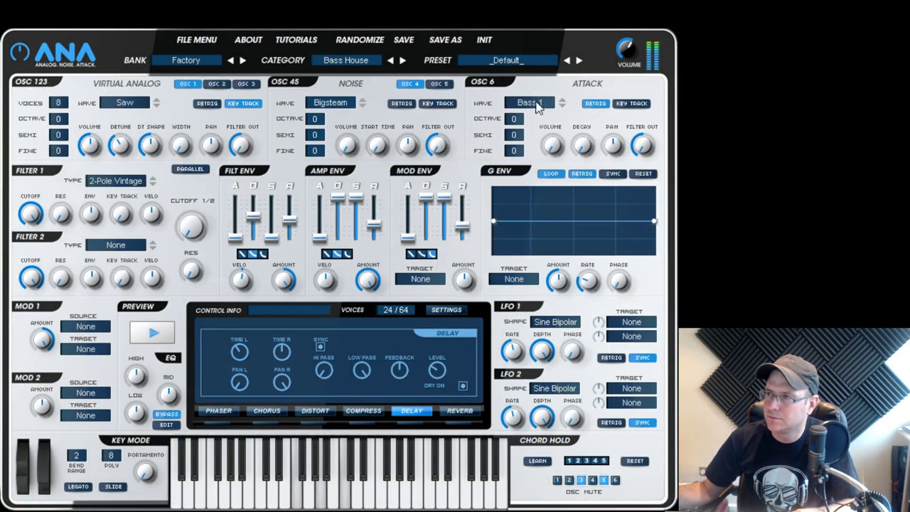
# Step: Set oscillator 4 to Megasaw 4, octave 1, start time 24%, with retrigger and key tracking on, and blend it with oscillator 1
pyautogui.moveTo(636, 78); pyautogui.dragTo(635, 84)
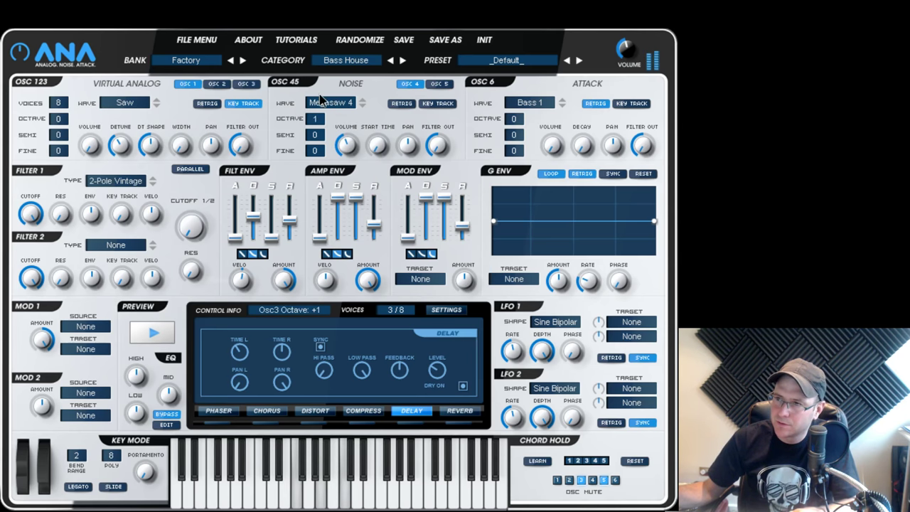
pyautogui.moveTo(378, 149); pyautogui.dragTo(380, 118)
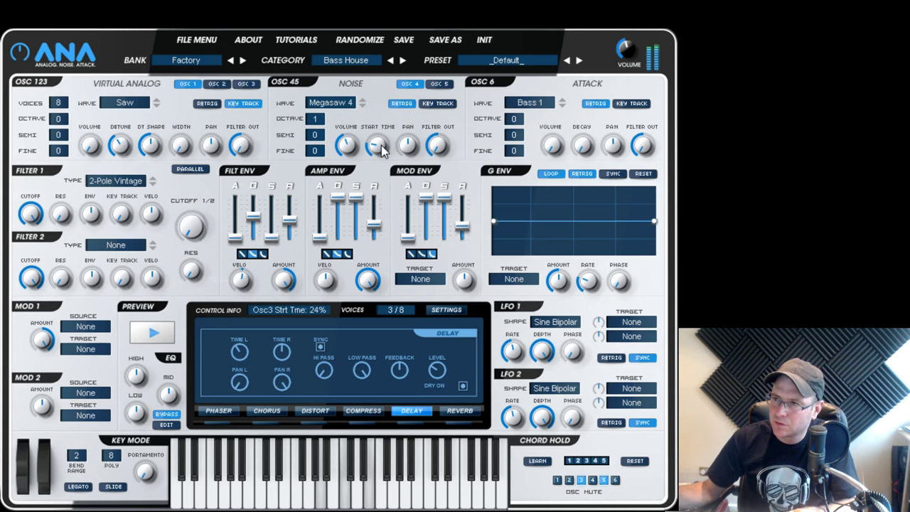
pyautogui.click(436, 104)
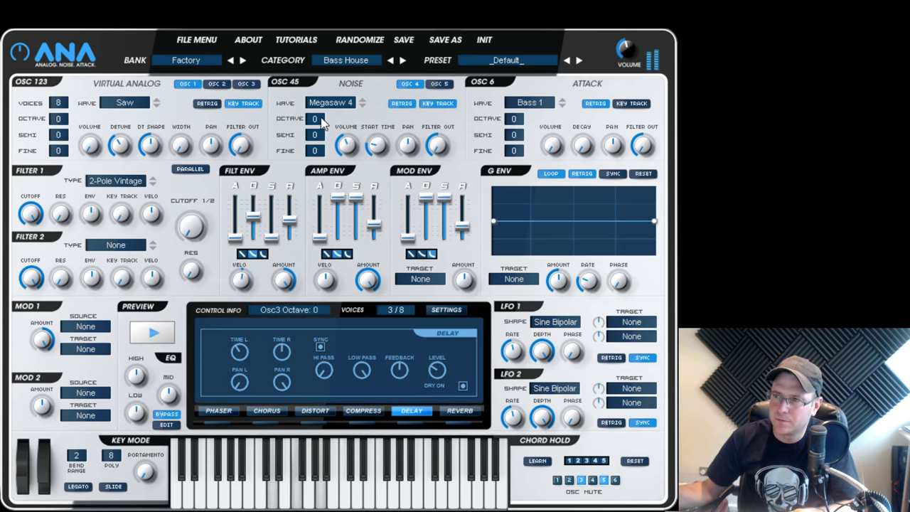
pyautogui.moveTo(316, 121); pyautogui.dragTo(314, 101)
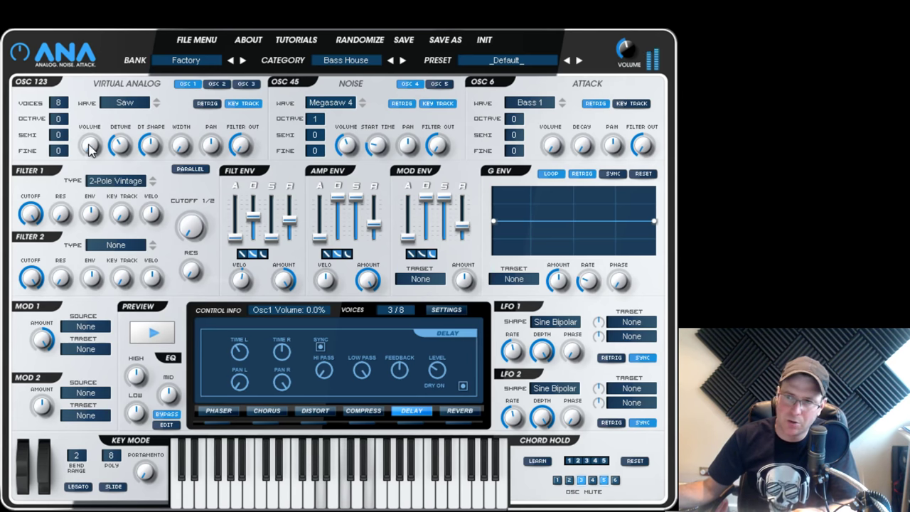
pyautogui.moveTo(95, 150); pyautogui.dragTo(91, 94)
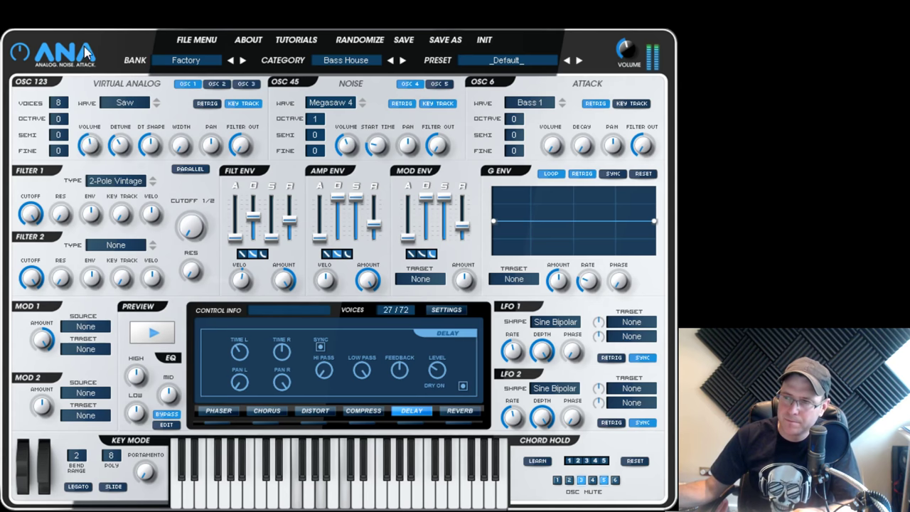
# Step: Set oscillator 2 to the Blade wave with 8 voices, octave -2 and retrigger off
pyautogui.click(220, 85)
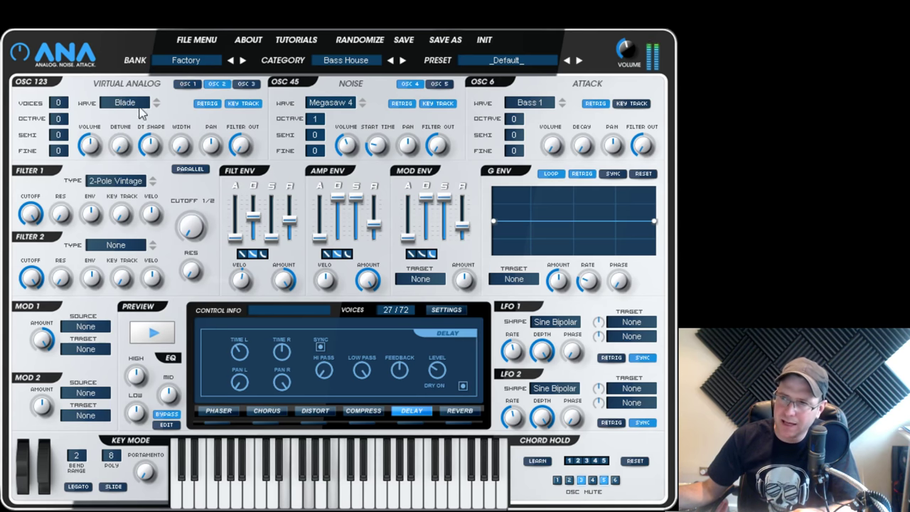
pyautogui.moveTo(61, 104); pyautogui.dragTo(63, 63)
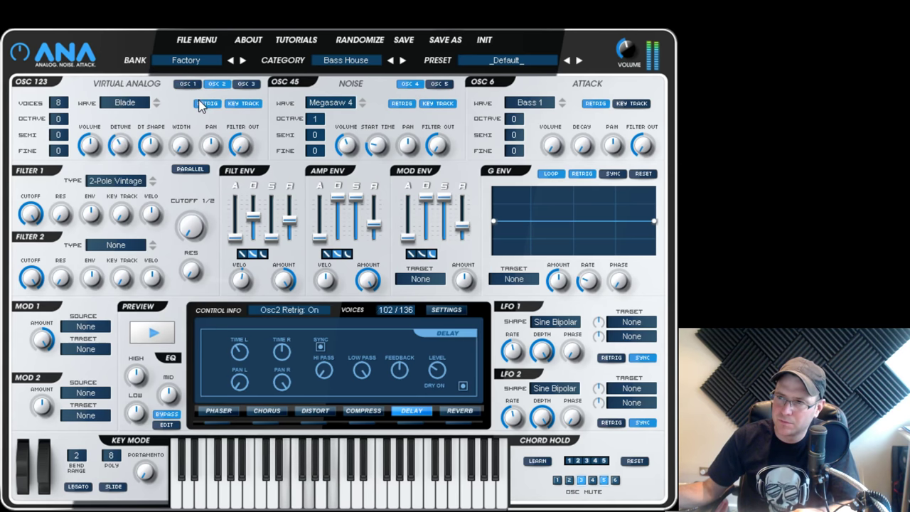
pyautogui.moveTo(58, 119); pyautogui.dragTo(59, 128)
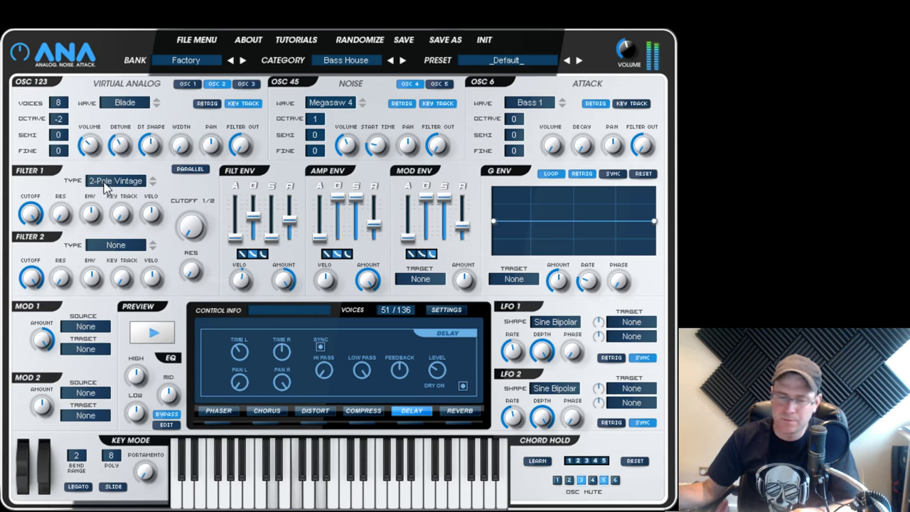
# Step: Set oscillator 3 to the PSaw wave with 8 voices at octave 0 and raise its volume
pyautogui.click(246, 83)
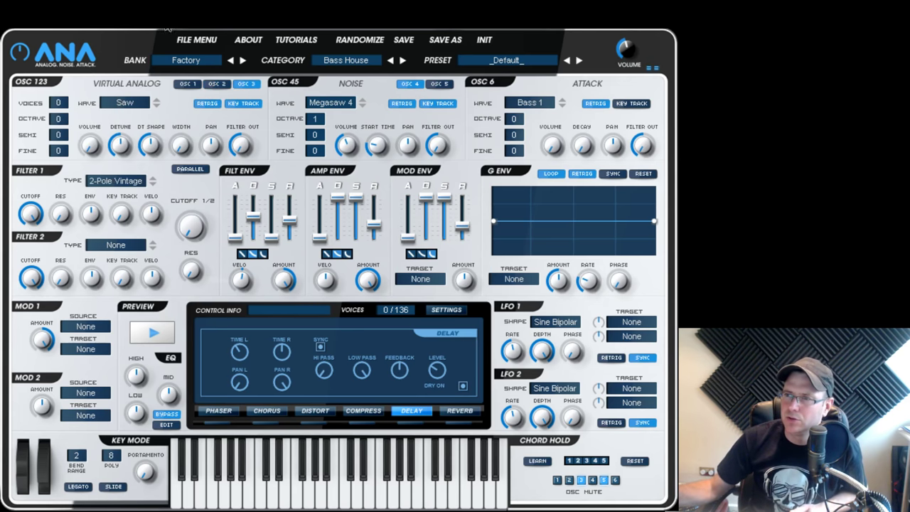
pyautogui.click(125, 103)
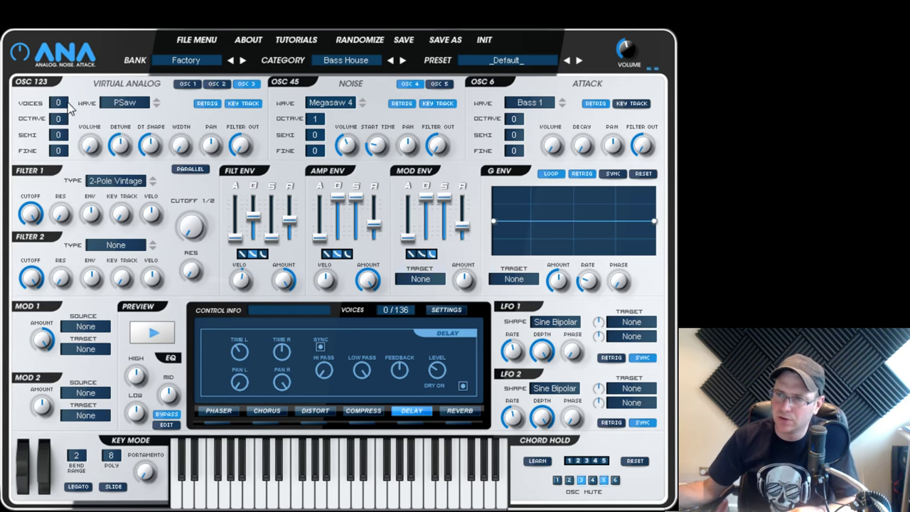
pyautogui.moveTo(58, 102); pyautogui.dragTo(58, 72)
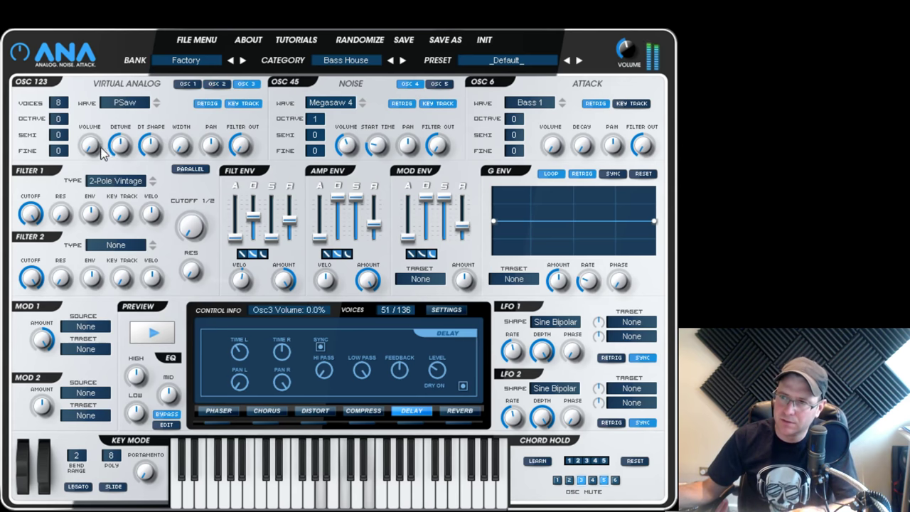
pyautogui.moveTo(93, 146); pyautogui.dragTo(89, 105)
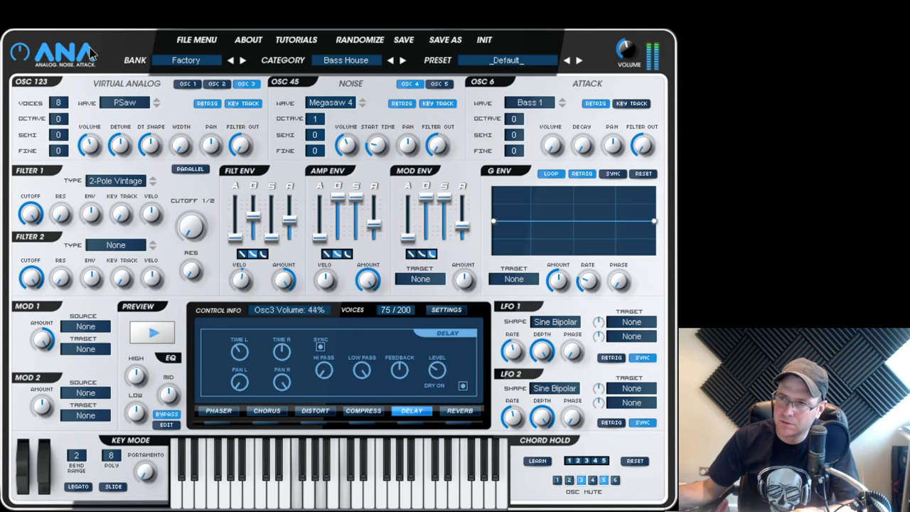
pyautogui.moveTo(58, 123); pyautogui.dragTo(62, 145)
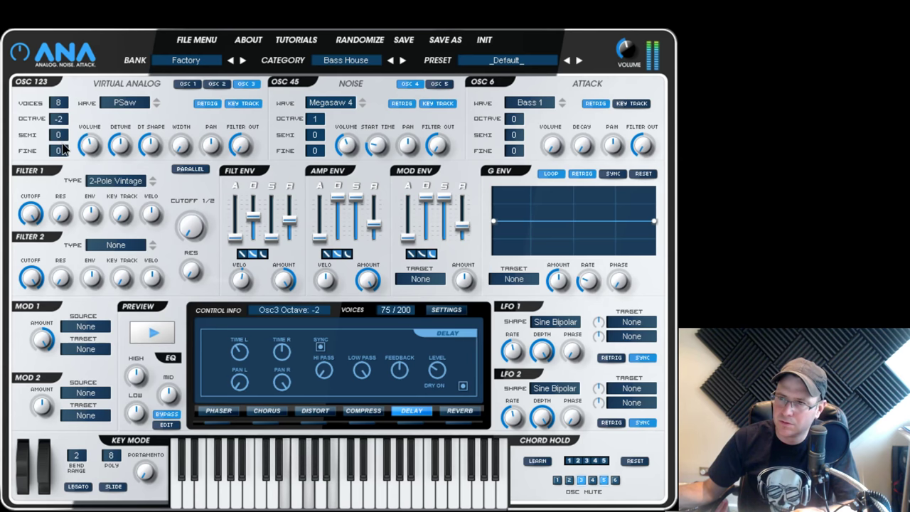
pyautogui.click(198, 86)
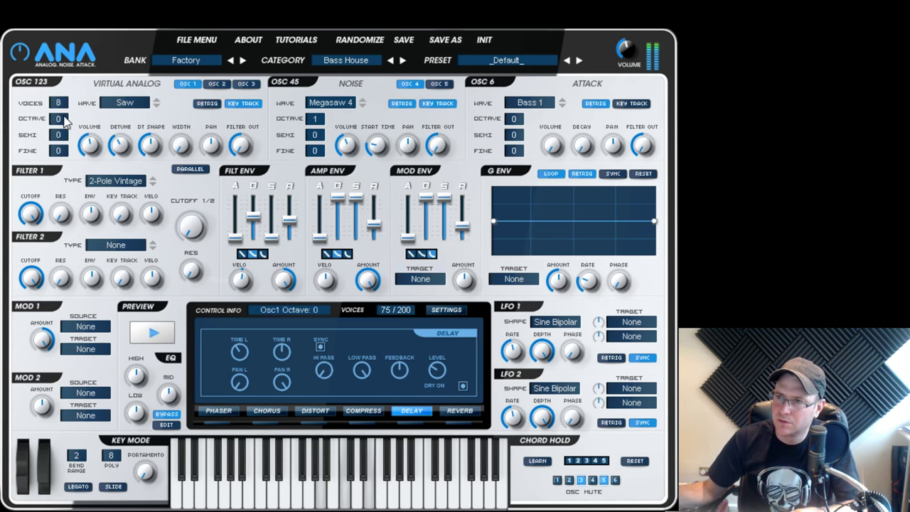
pyautogui.click(247, 85)
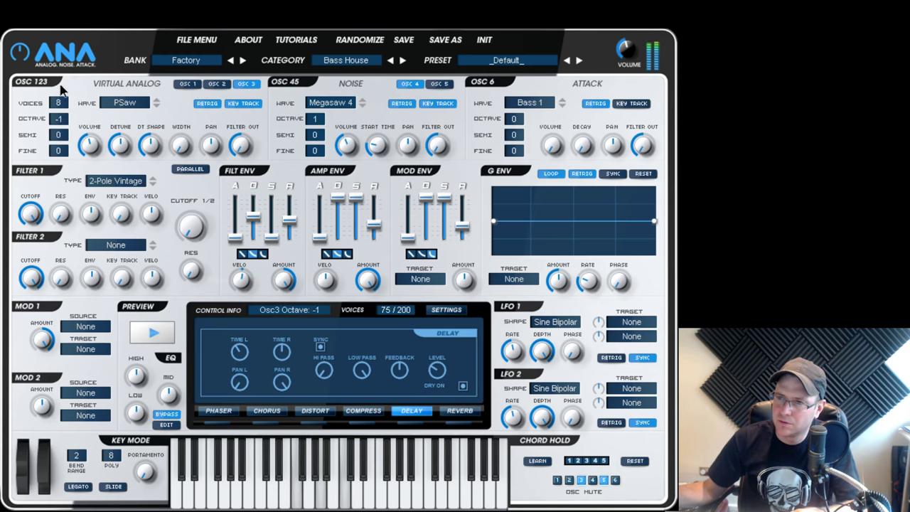
pyautogui.moveTo(87, 153); pyautogui.dragTo(69, 93)
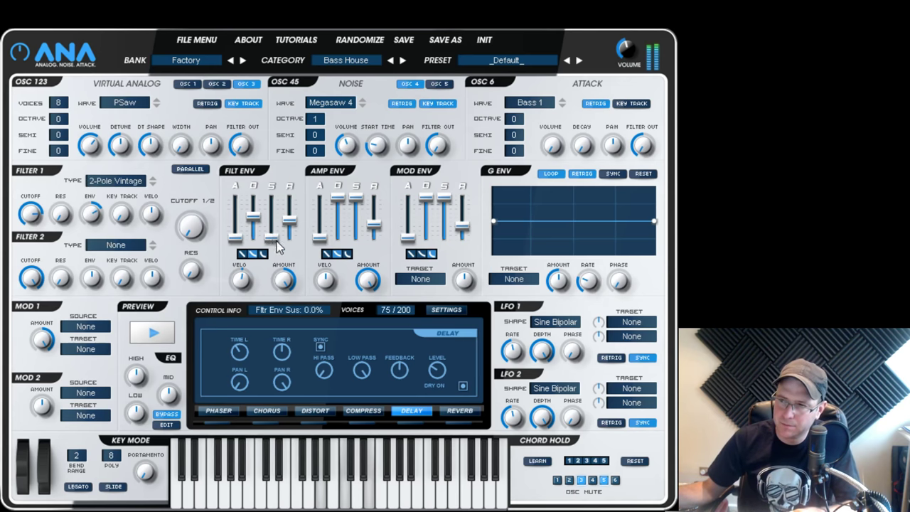
# Step: Shape the filter envelope with a longer decay, low sustain and zero release, lowering Filter 1's cutoff and raising its envelope amount
pyautogui.moveTo(277, 243); pyautogui.dragTo(264, 176)
pyautogui.moveTo(253, 215); pyautogui.dragTo(239, 246)
pyautogui.click(254, 232)
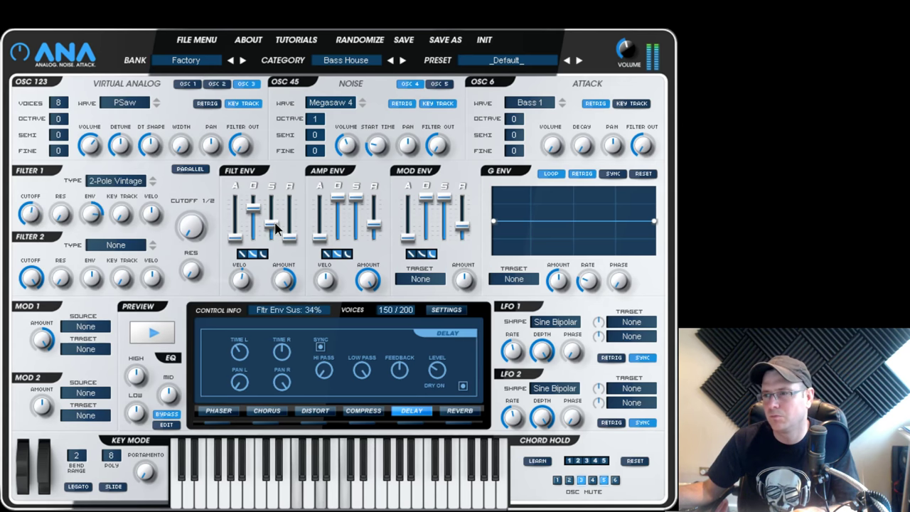
pyautogui.moveTo(277, 237); pyautogui.dragTo(273, 235)
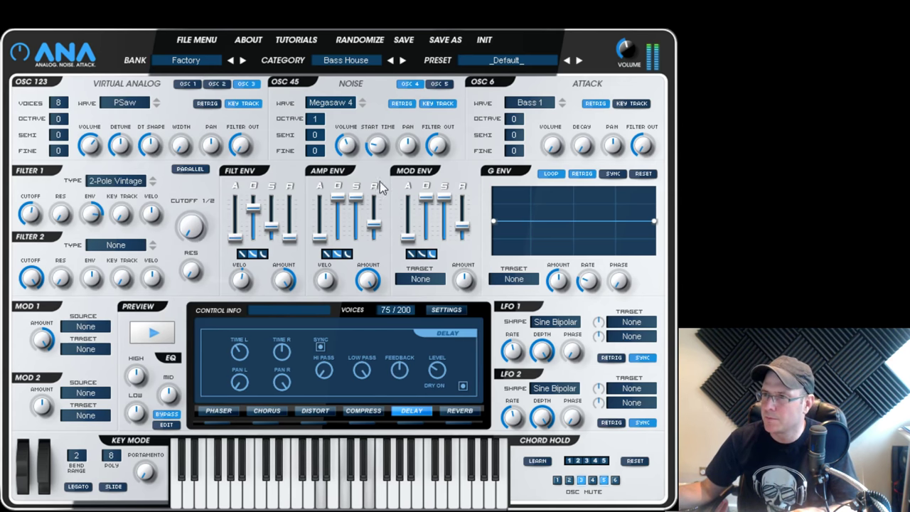
# Step: Set attack oscillator 6 to DigiBell at octave -1 and raise its volume
pyautogui.click(440, 83)
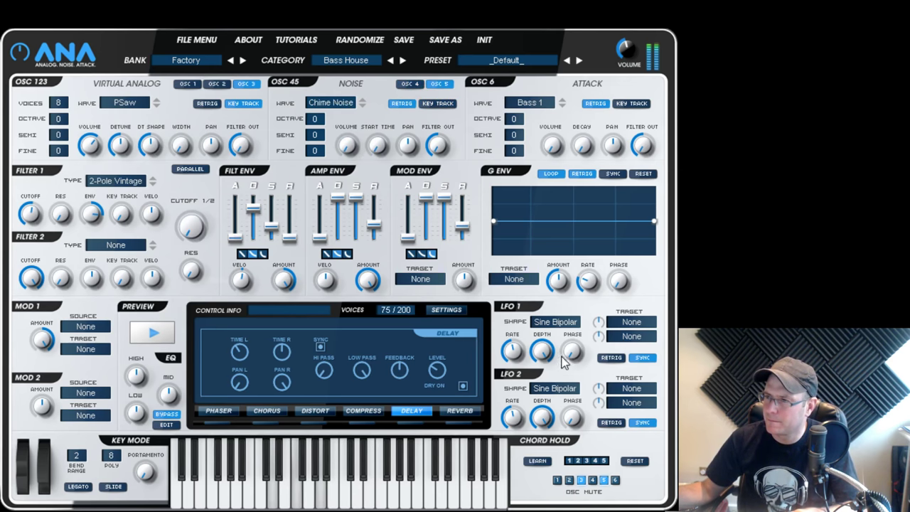
pyautogui.click(551, 181)
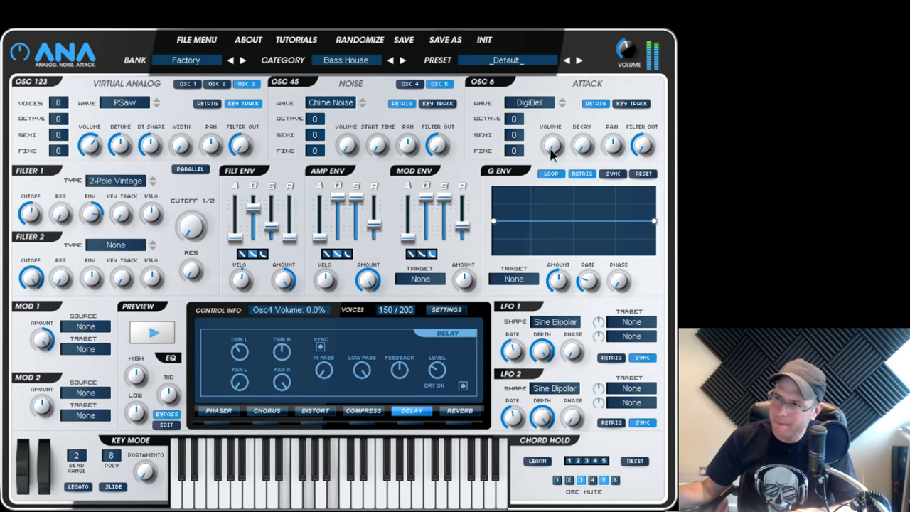
pyautogui.moveTo(551, 152); pyautogui.dragTo(549, 84)
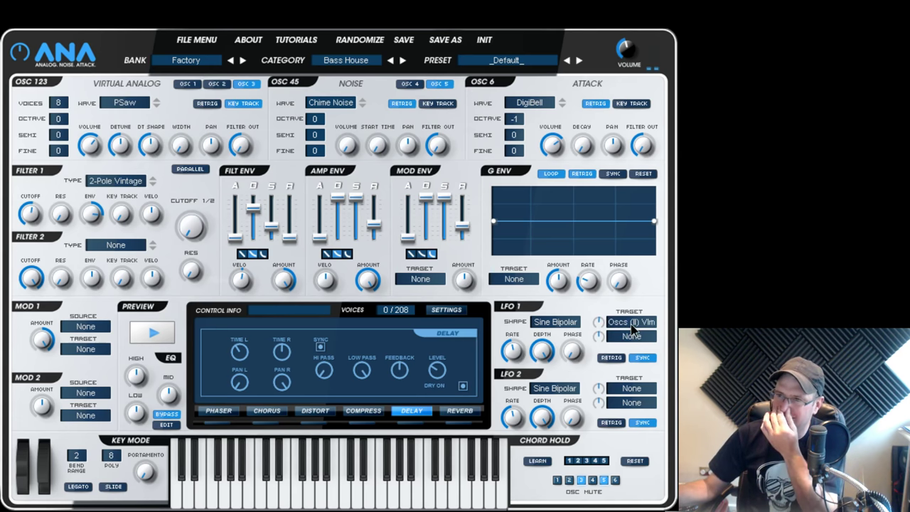
# Step: Target LFO 1 at Filter 1 Cutff with a small positive amount, set its rate to 1/8 and reduce its depth
pyautogui.click(667, 374)
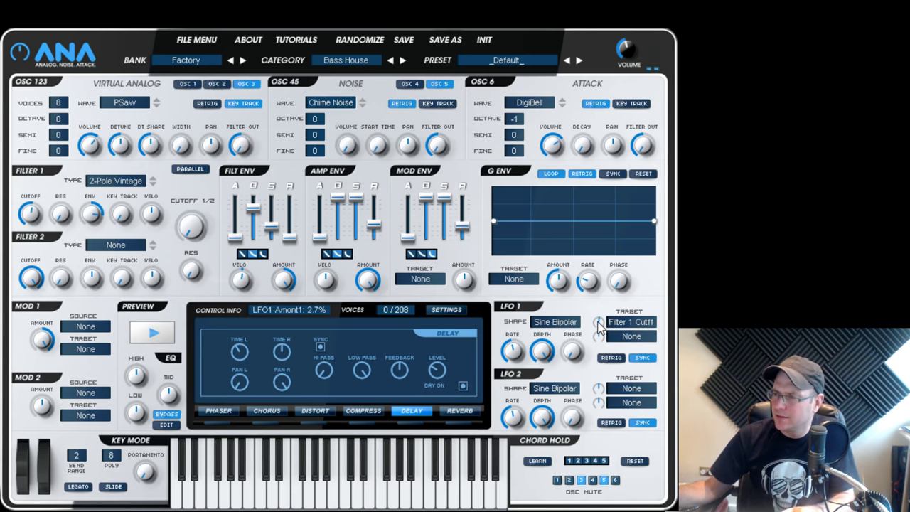
pyautogui.moveTo(598, 323); pyautogui.dragTo(597, 333)
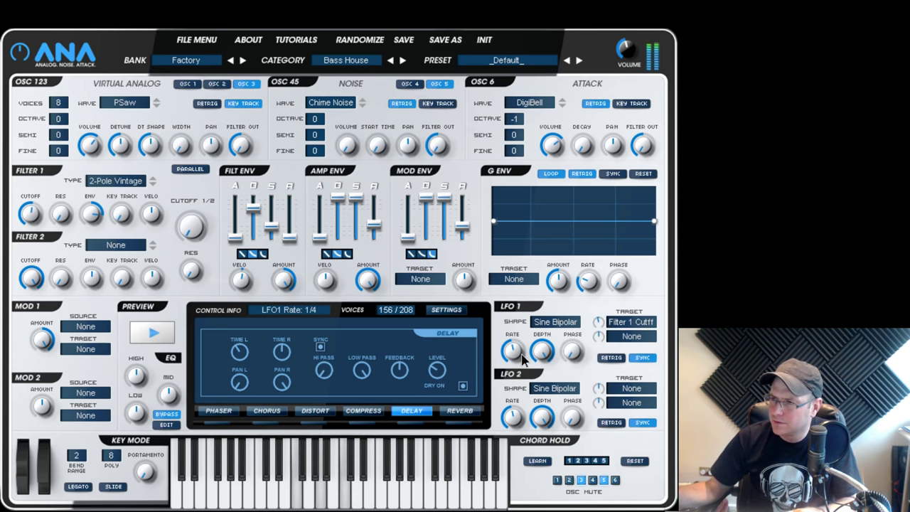
pyautogui.moveTo(520, 353); pyautogui.dragTo(523, 337)
pyautogui.moveTo(597, 328); pyautogui.dragTo(607, 305)
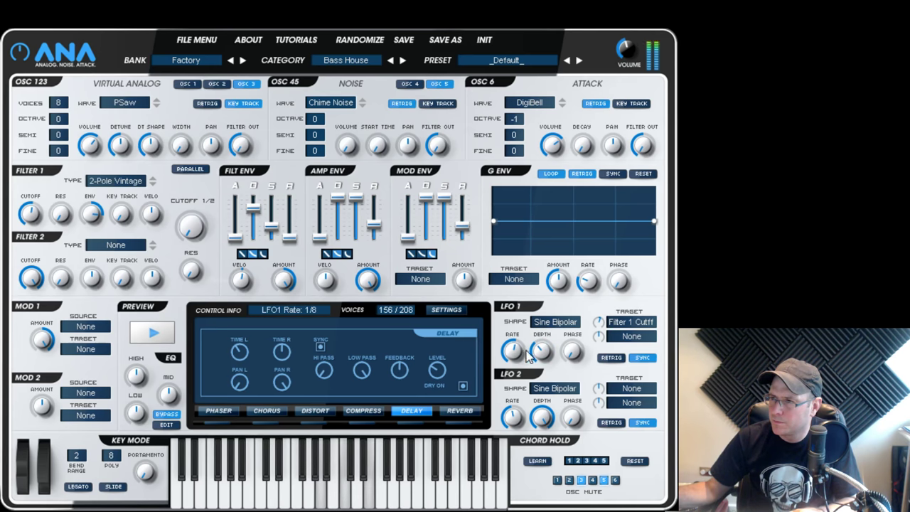
pyautogui.moveTo(520, 355); pyautogui.dragTo(520, 361)
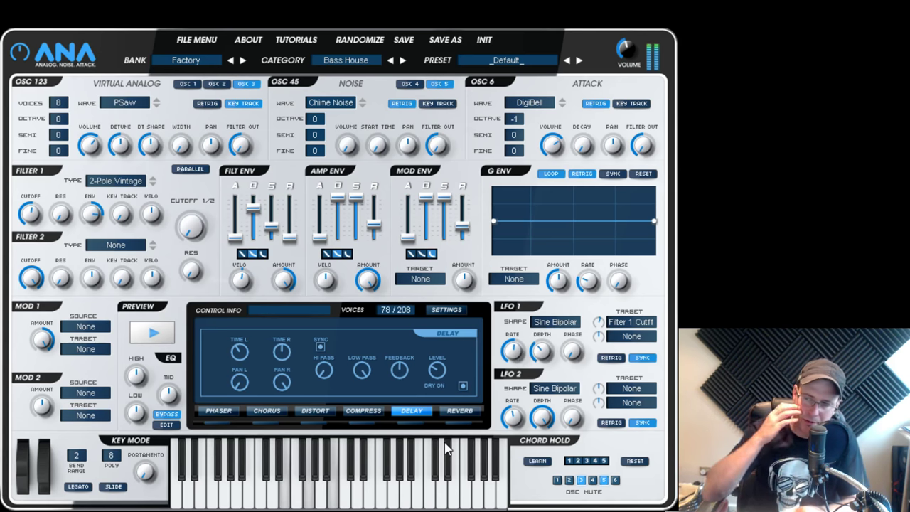
# Step: Enable the chorus with a reduced dry/wet mix and raise the synth's master volume
pyautogui.click(282, 411)
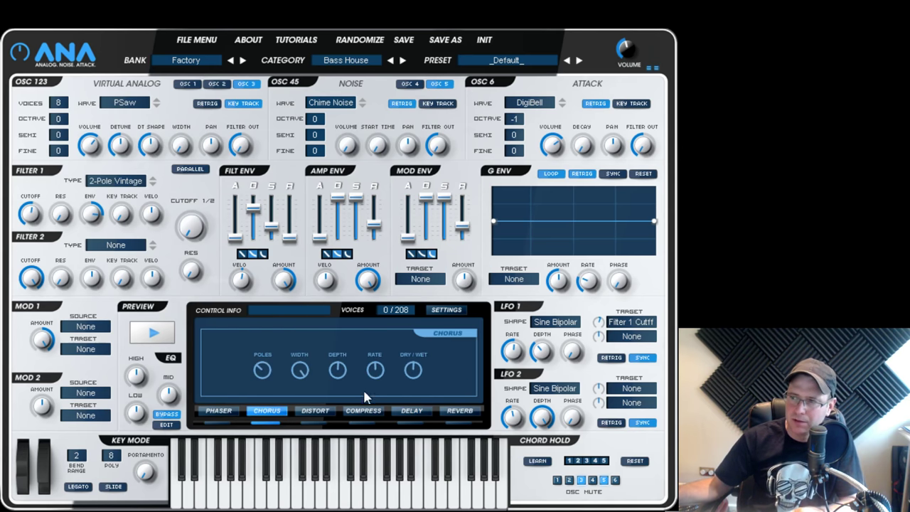
pyautogui.moveTo(384, 376)
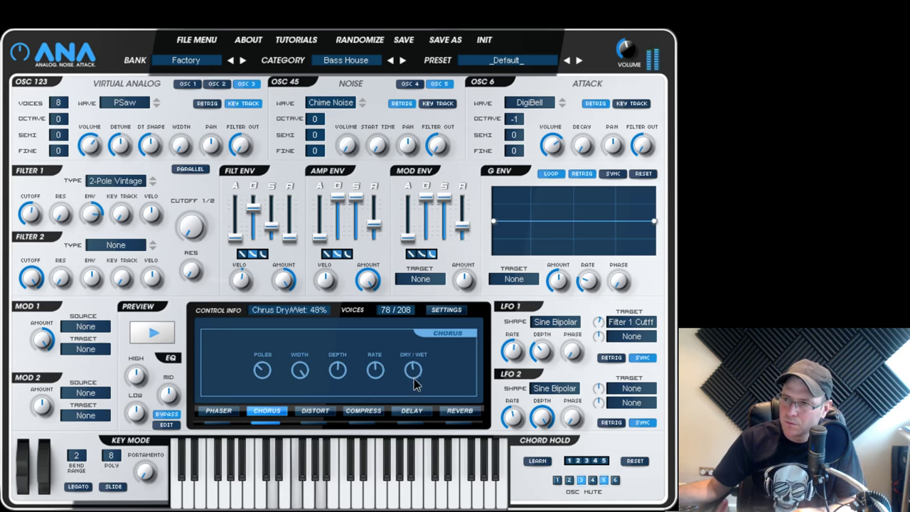
pyautogui.moveTo(415, 377); pyautogui.dragTo(413, 423)
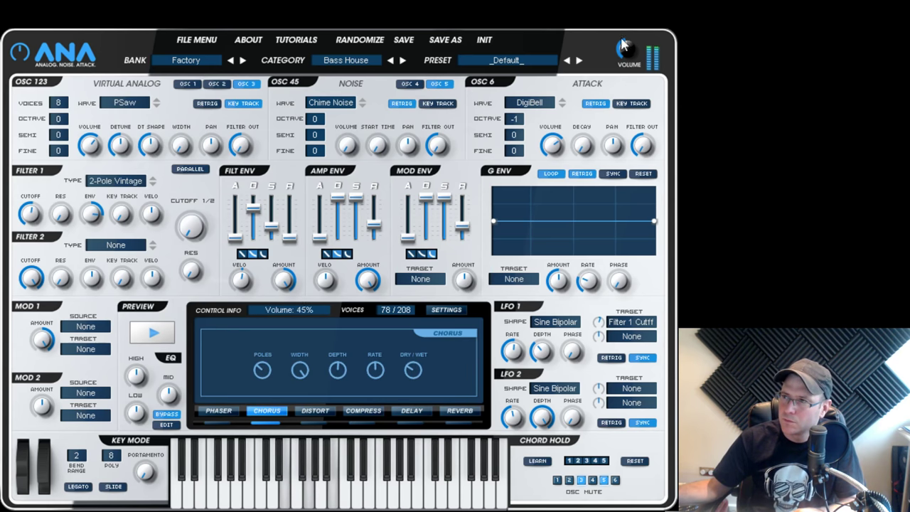
pyautogui.moveTo(623, 54); pyautogui.dragTo(629, 35)
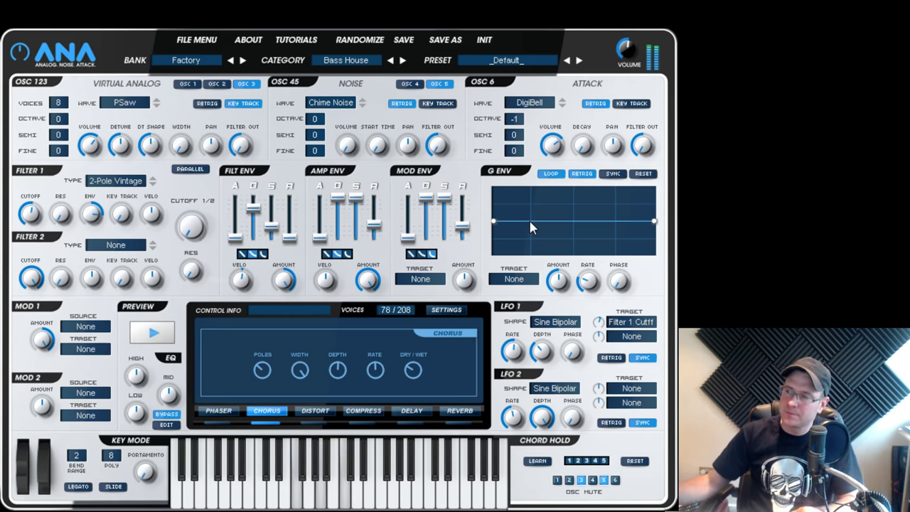
# Step: Enable the delay with slightly raised feedback and a wet level of 36%, and switch on the reverb
pyautogui.click(412, 411)
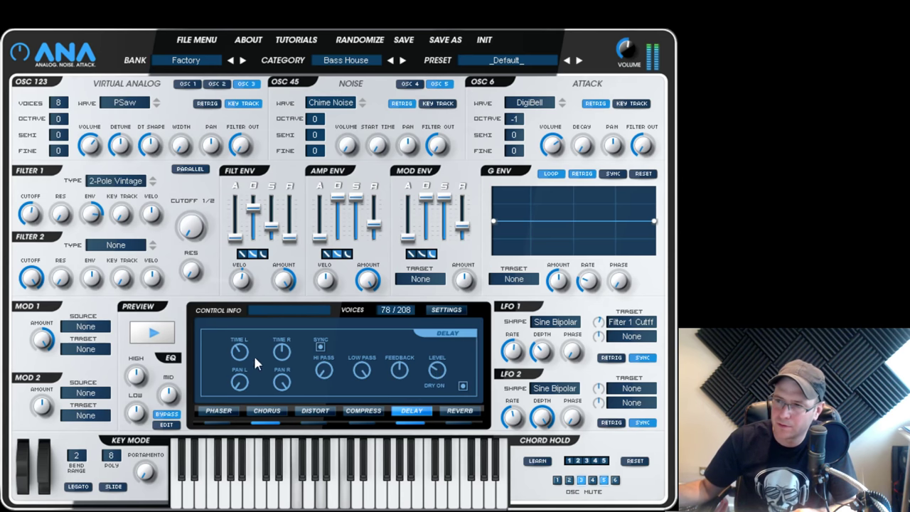
pyautogui.moveTo(283, 354)
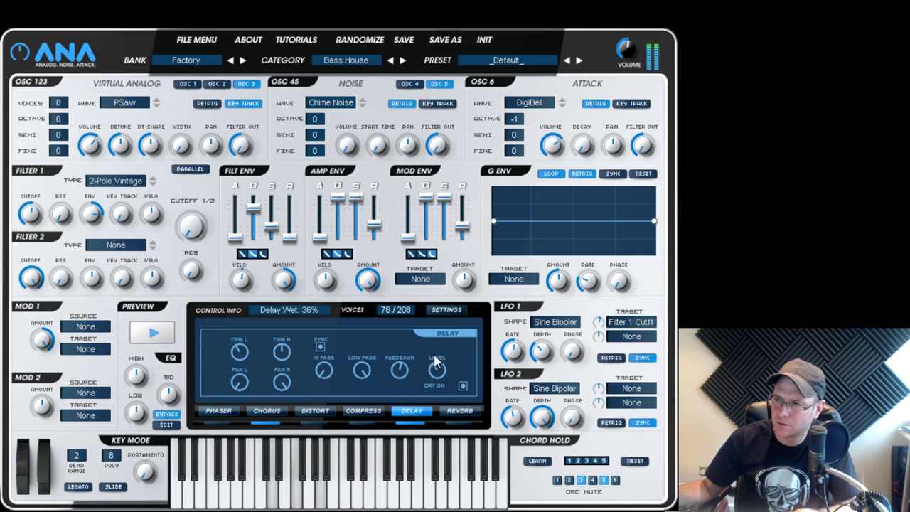
pyautogui.click(461, 412)
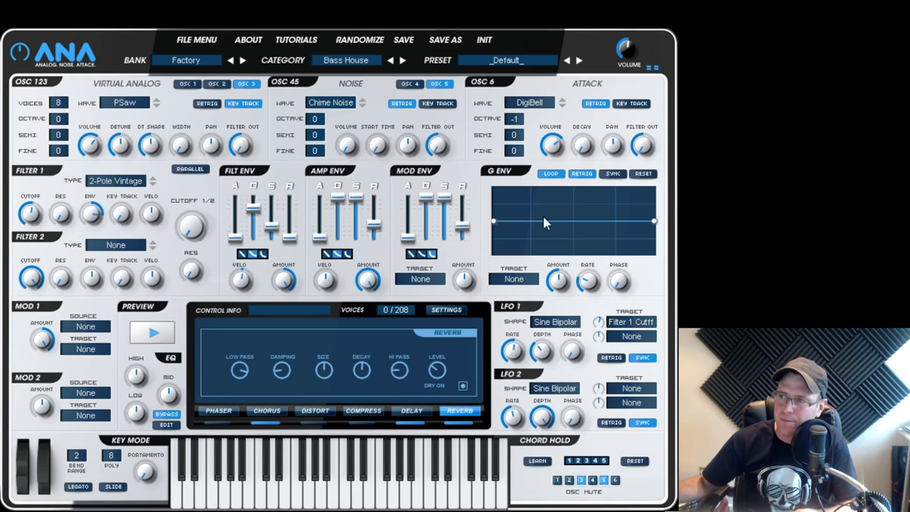
# Step: Reshape the G envelope to stay at minimum until about halfway, rise steeply to a high plateau and fall back at the end
pyautogui.moveTo(495, 222); pyautogui.dragTo(493, 252)
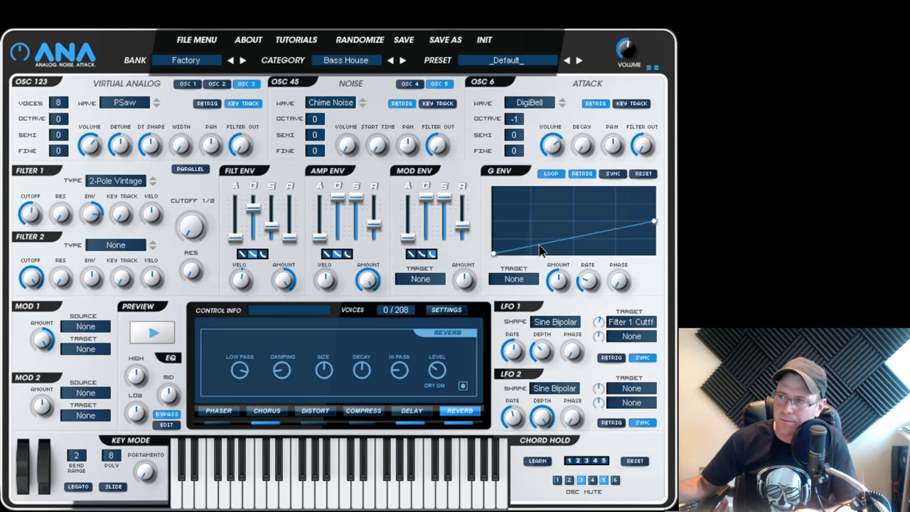
pyautogui.moveTo(547, 242); pyautogui.dragTo(654, 250)
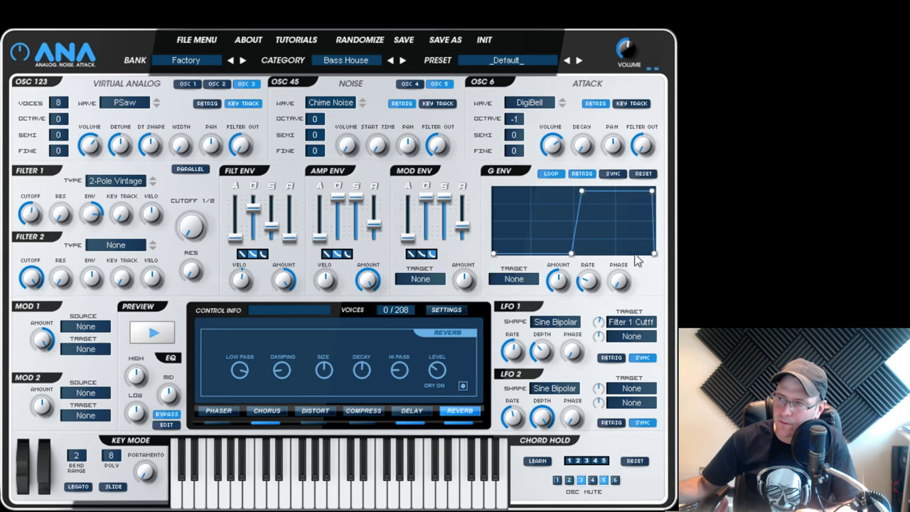
pyautogui.moveTo(581, 191); pyautogui.dragTo(581, 196)
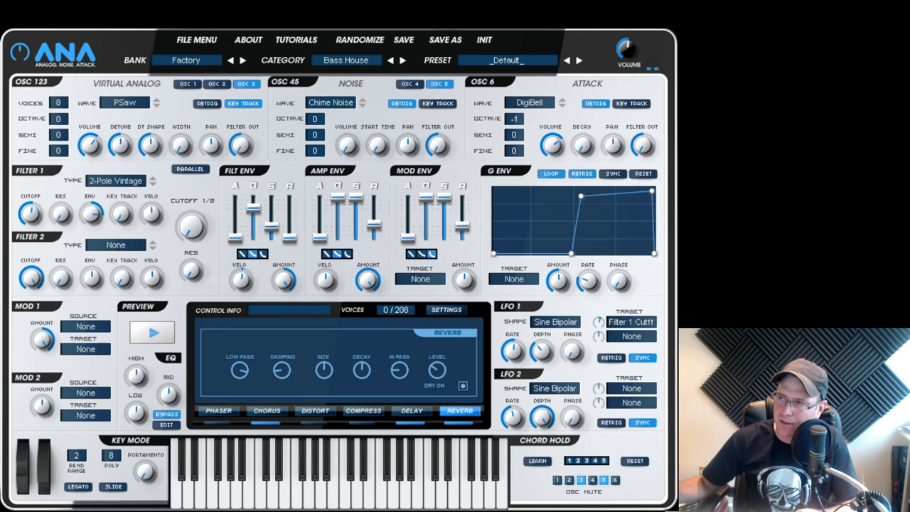
pyautogui.moveTo(650, 191); pyautogui.dragTo(643, 196)
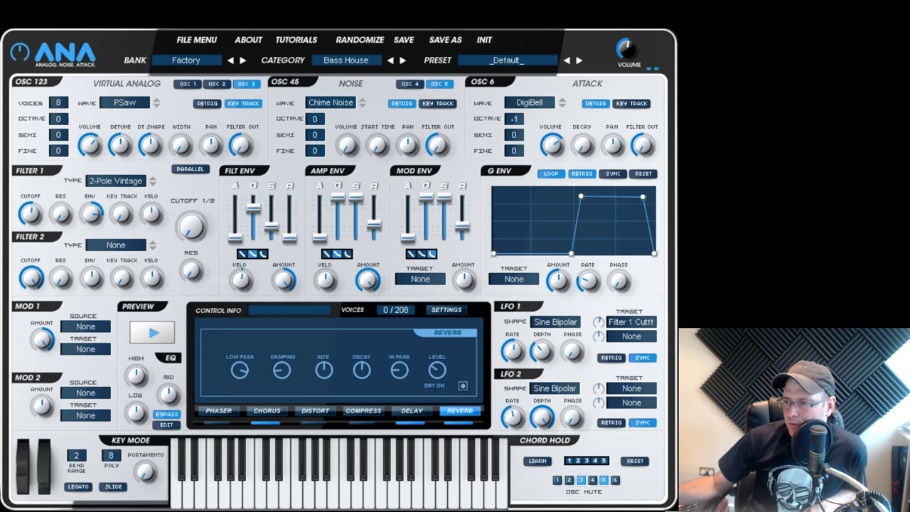
# Step: Target the synced G envelope at Reverb Wet with a faster rate, and lower the reverb level to minimum
pyautogui.moveTo(435, 366)
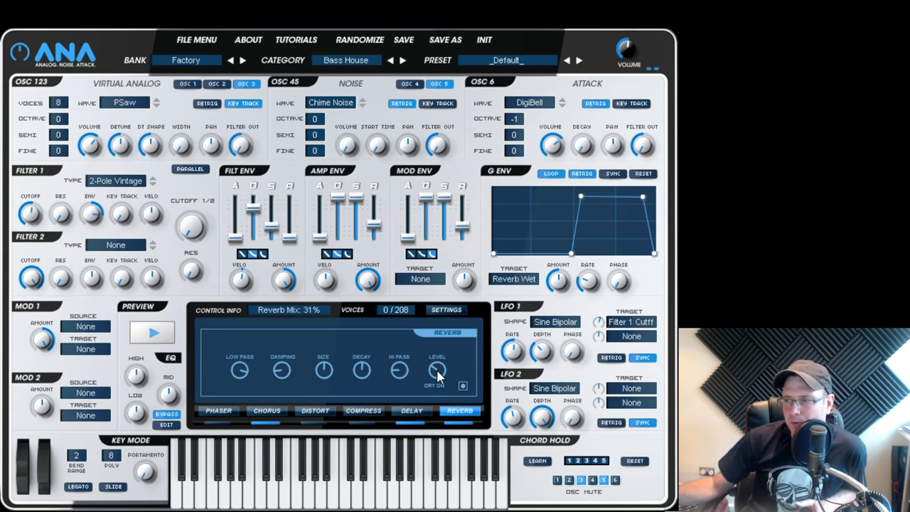
pyautogui.moveTo(438, 368); pyautogui.dragTo(428, 409)
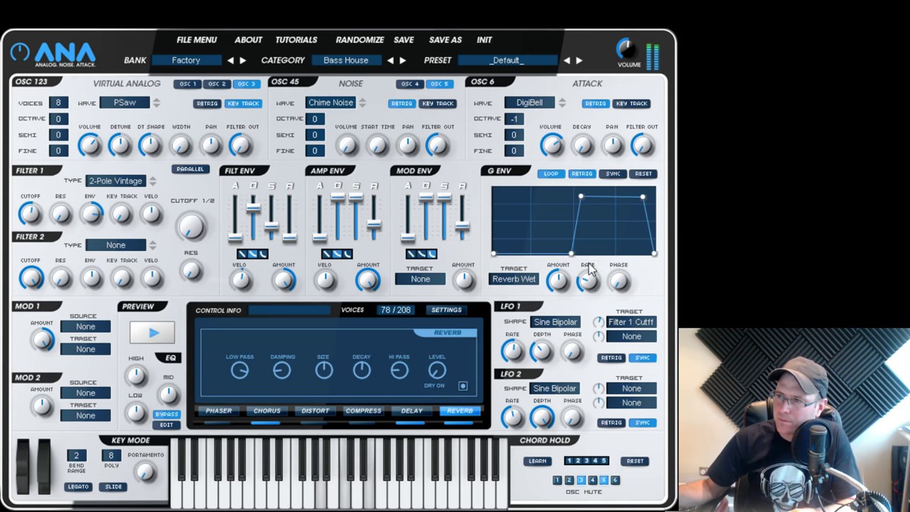
pyautogui.moveTo(578, 291)
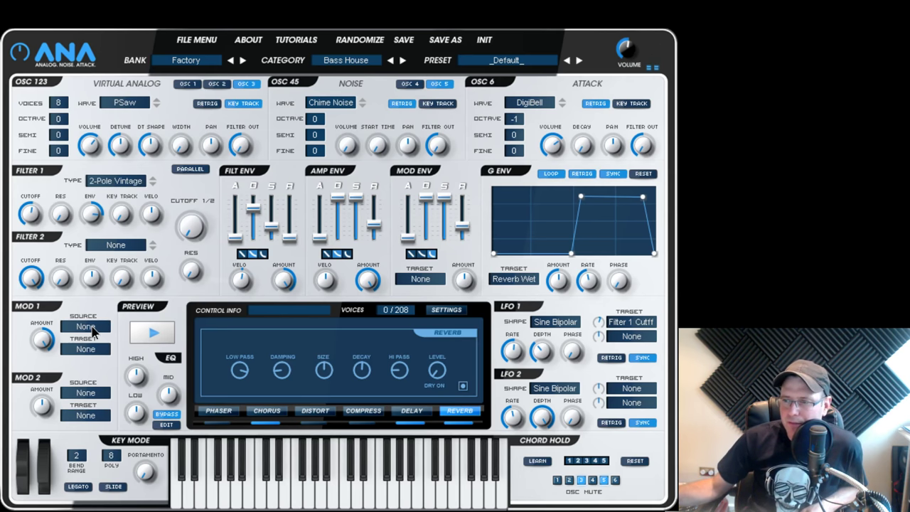
# Step: Route Mod 1 from G Envelope to Delay Wet, raising the G envelope amount and lowering the delay level to minimum
pyautogui.click(124, 475)
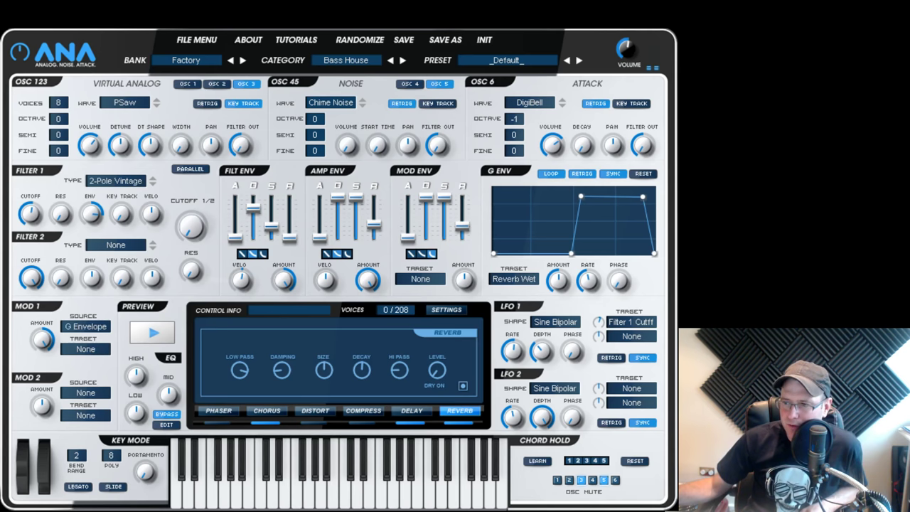
pyautogui.click(85, 349)
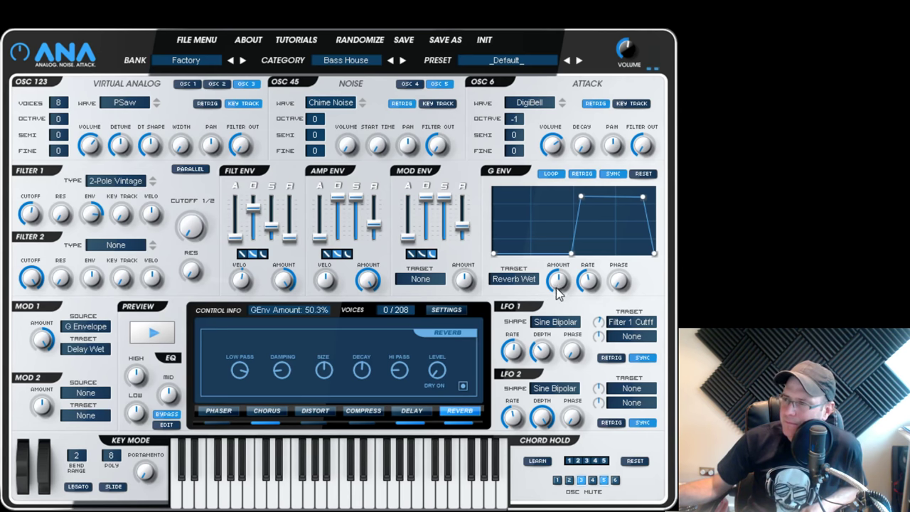
pyautogui.moveTo(558, 285); pyautogui.dragTo(557, 264)
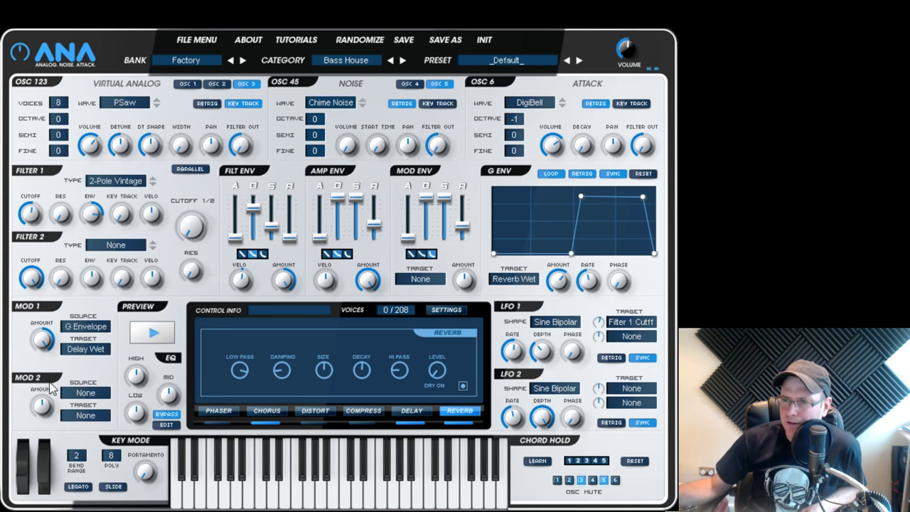
pyautogui.click(409, 413)
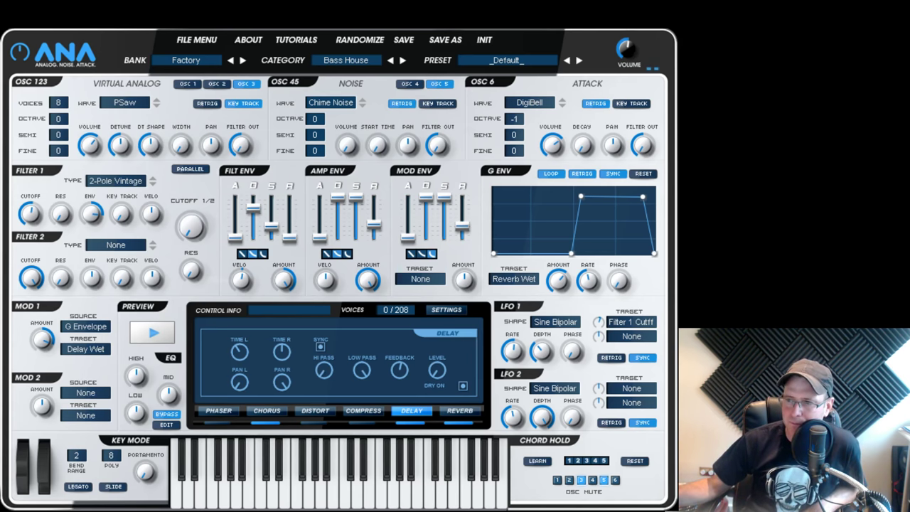
# Step: Route Mod 2 from G Envelope to Oscs (ll) Vlm and lower the synth's master volume
pyautogui.click(91, 452)
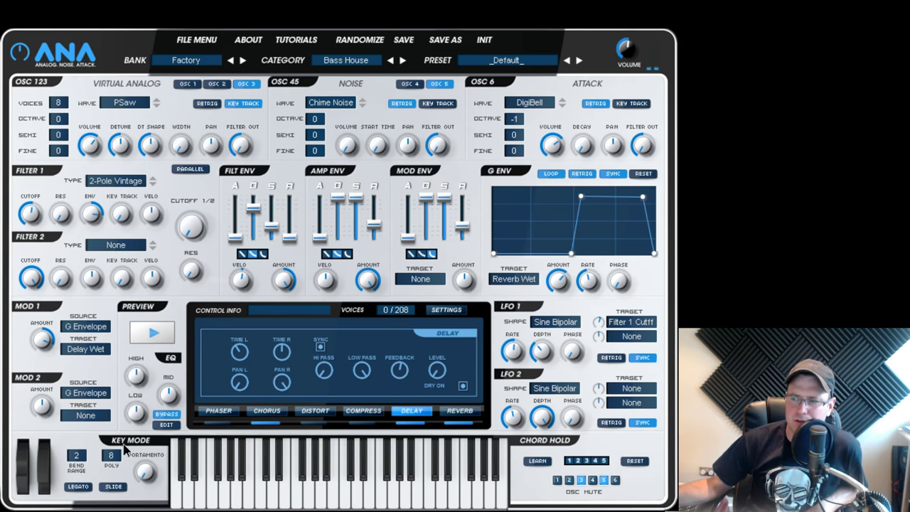
pyautogui.click(260, 423)
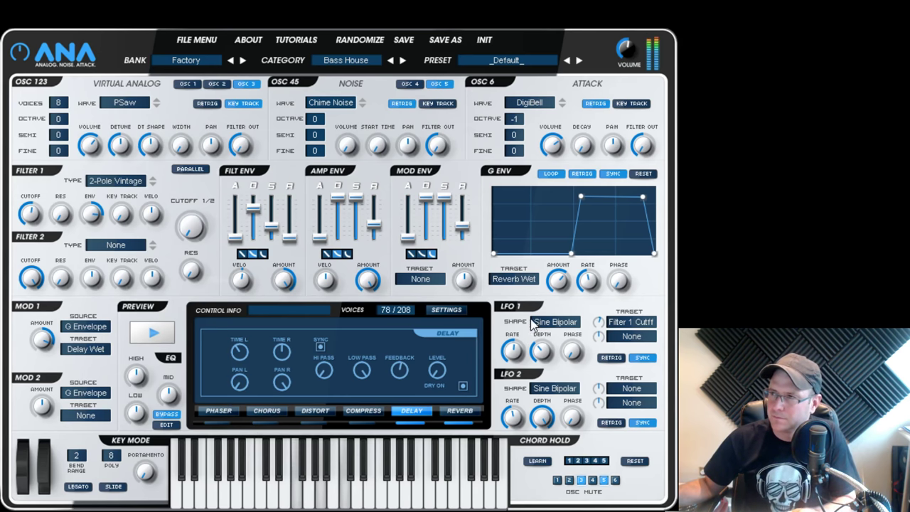
pyautogui.moveTo(629, 46); pyautogui.dragTo(629, 71)
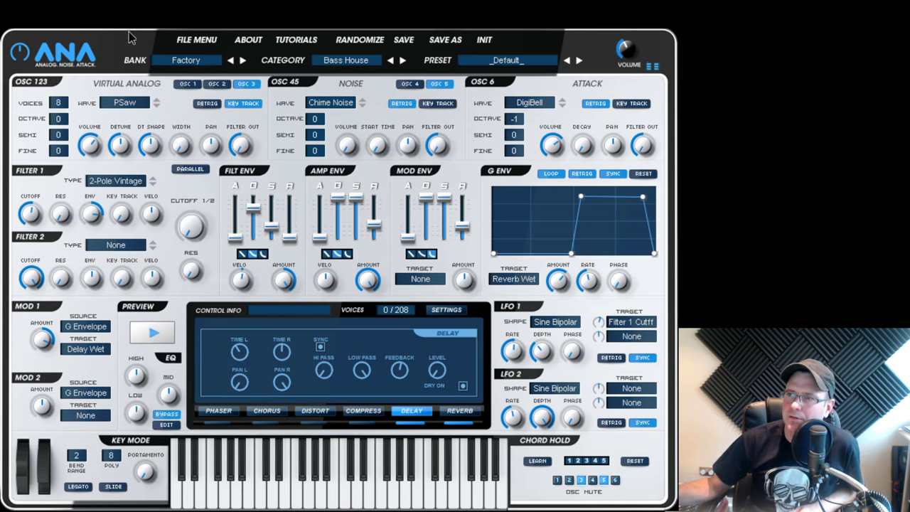
pyautogui.click(134, 68)
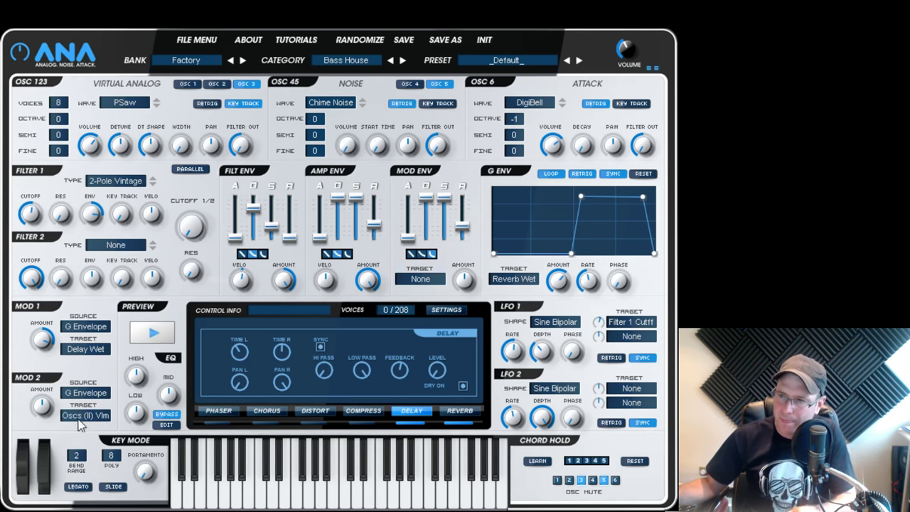
# Step: Try negative and positive amounts for Mod 2's modulation of the oscillator volume
pyautogui.moveTo(48, 337); pyautogui.dragTo(45, 465)
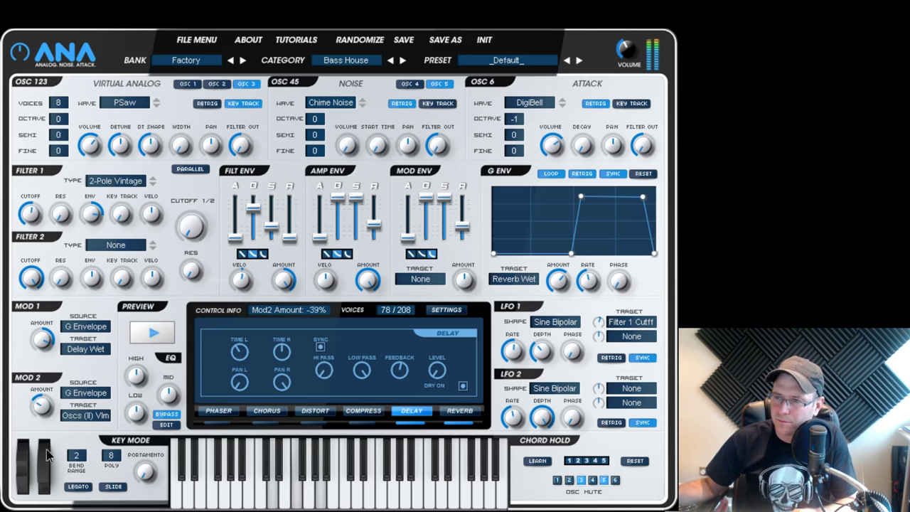
pyautogui.moveTo(41, 405); pyautogui.dragTo(46, 360)
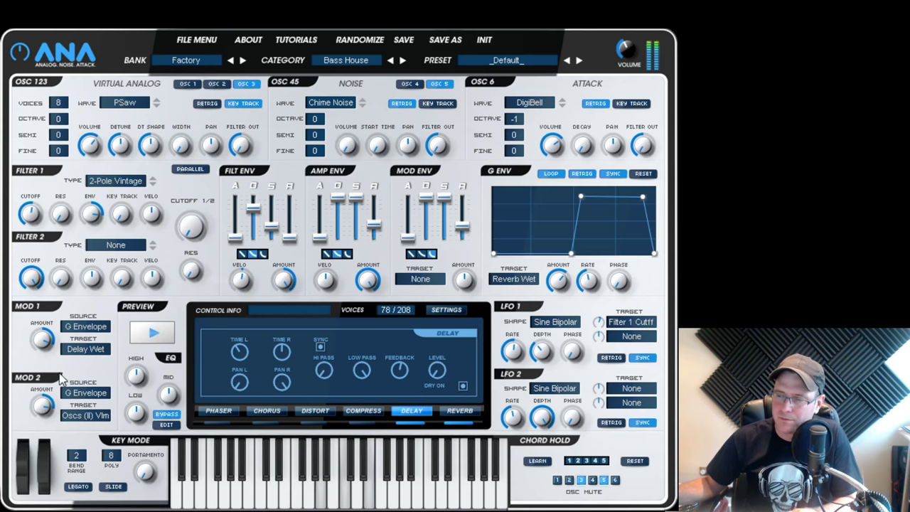
pyautogui.moveTo(36, 405); pyautogui.dragTo(52, 406)
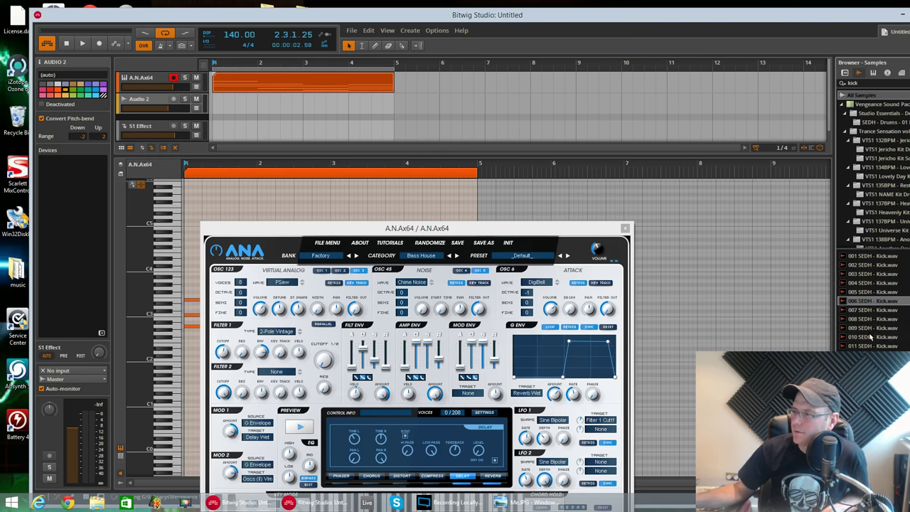
# Step: Audition the SEDH kick samples around 007 SEDH - Kick.wav in Bitwig Studio's sample browser
pyautogui.press('Down')
pyautogui.press('Down')
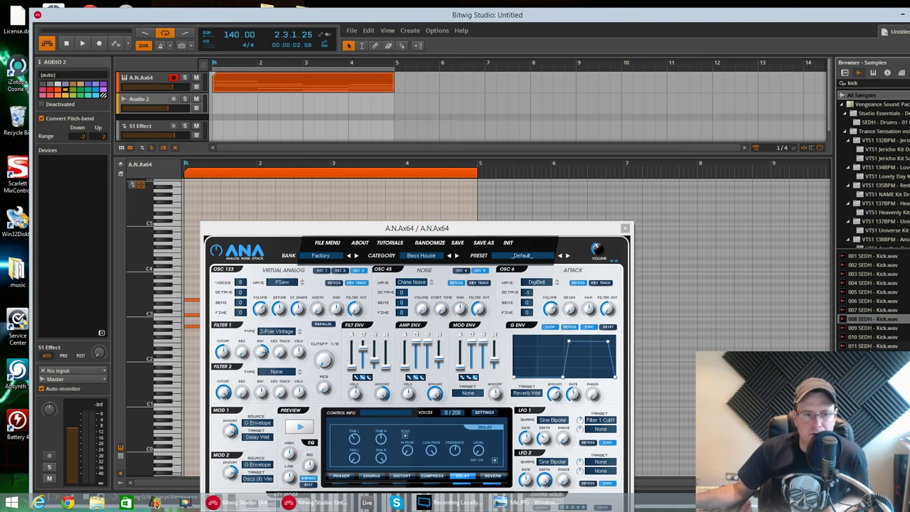
pyautogui.press('Up')
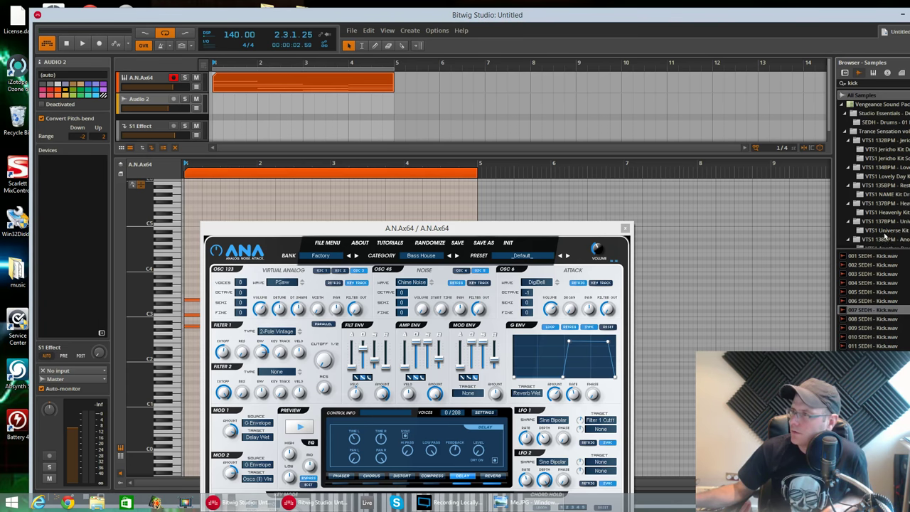
# Step: Maximize the Bitwig Studio window and collapse the Vengeance Sound Pack and D and B Drum Kits folders in the sample browser
pyautogui.doubleClick(849, 21)
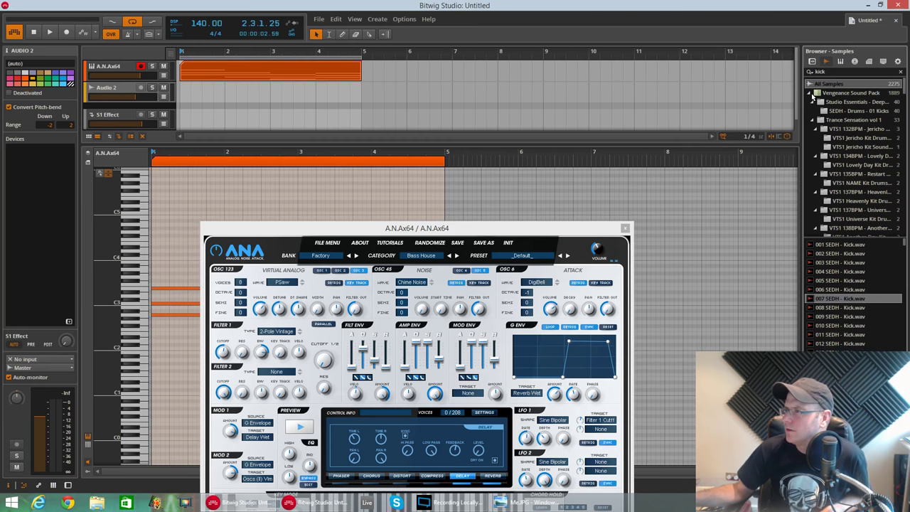
pyautogui.click(811, 94)
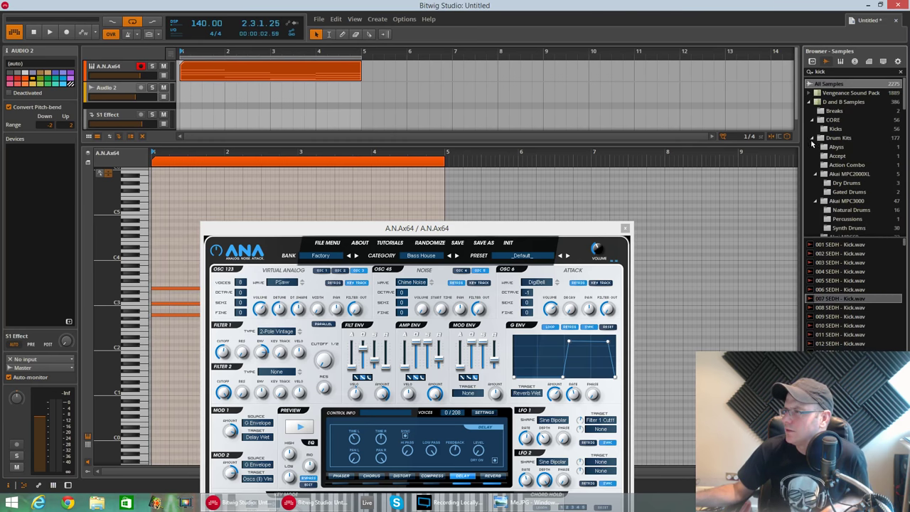
pyautogui.scroll(-2, 819, 180)
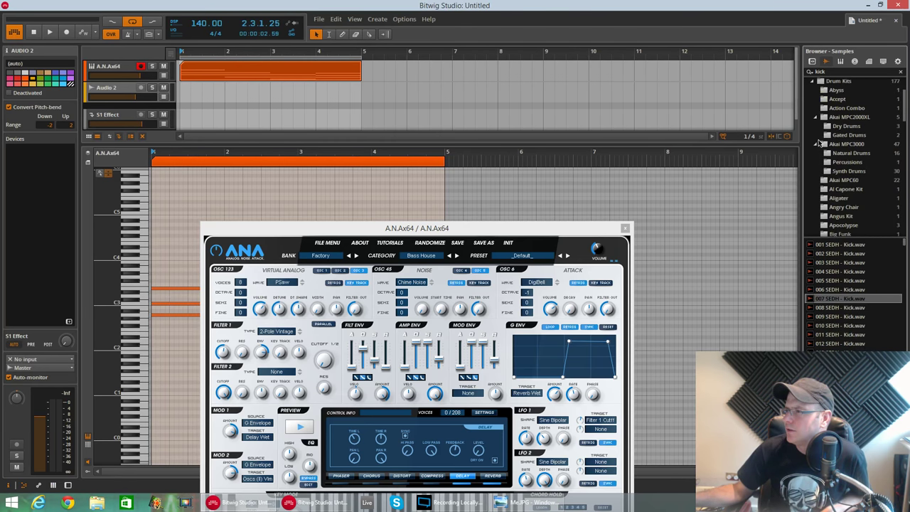
pyautogui.click(818, 143)
pyautogui.click(816, 144)
pyautogui.click(817, 118)
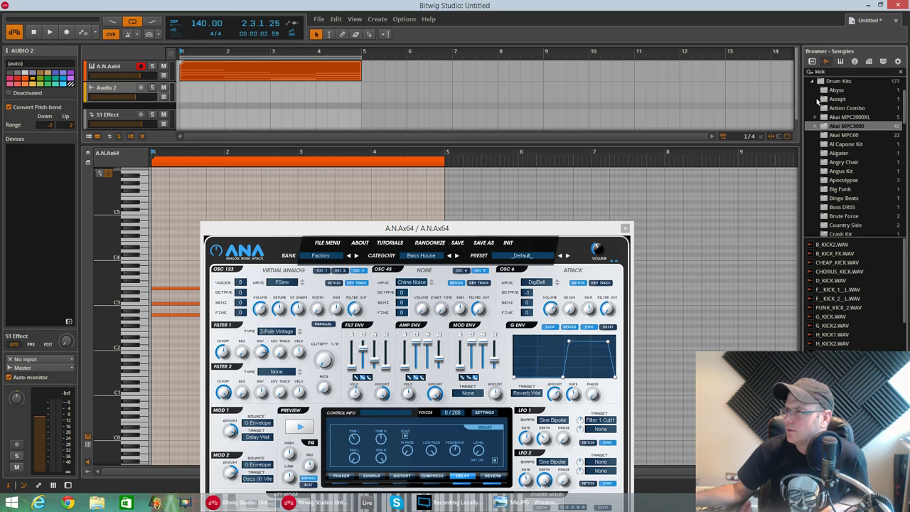
pyautogui.click(814, 81)
pyautogui.click(815, 120)
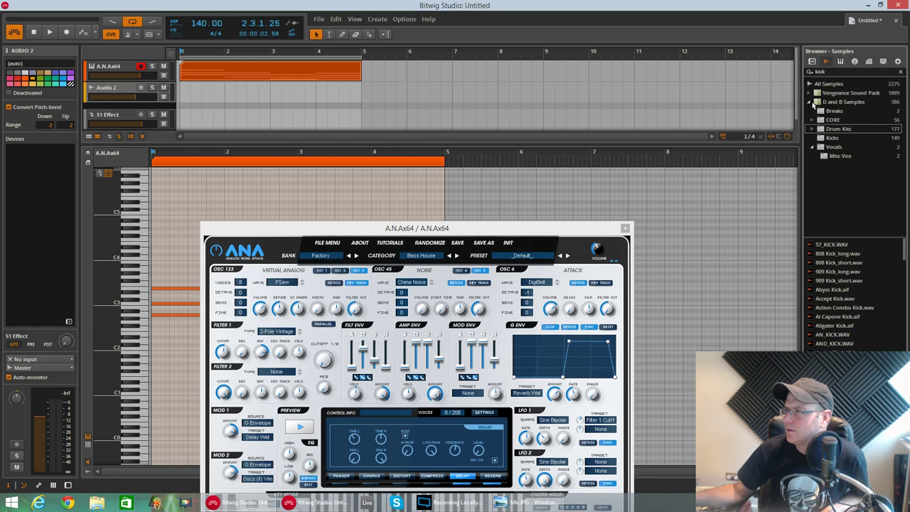
# Step: Find VEC3 Trance Kicks in the Vengeance Sound Pack and place VEC3 Bassdrums Trance 07.wav at bar 1 of the Audio 2 track
pyautogui.click(809, 92)
pyautogui.scroll(-10, 824, 178)
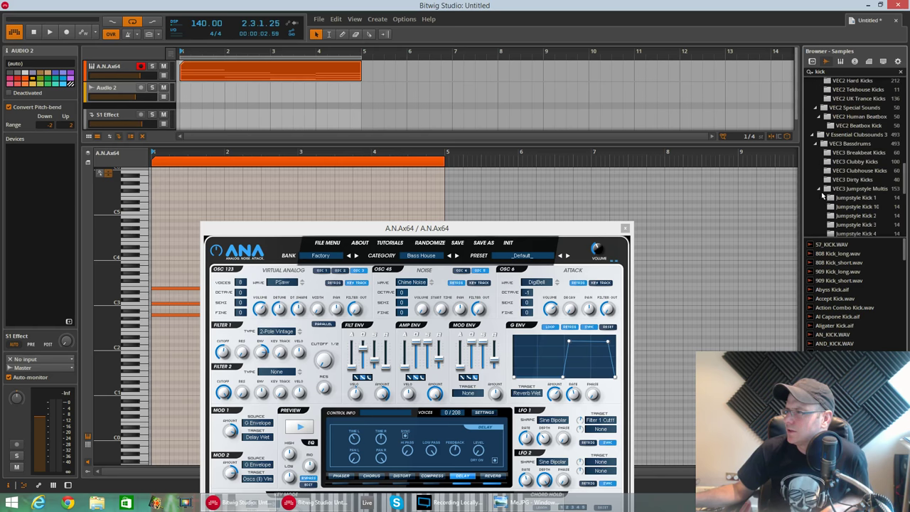
pyautogui.click(821, 189)
pyautogui.scroll(-3, 839, 170)
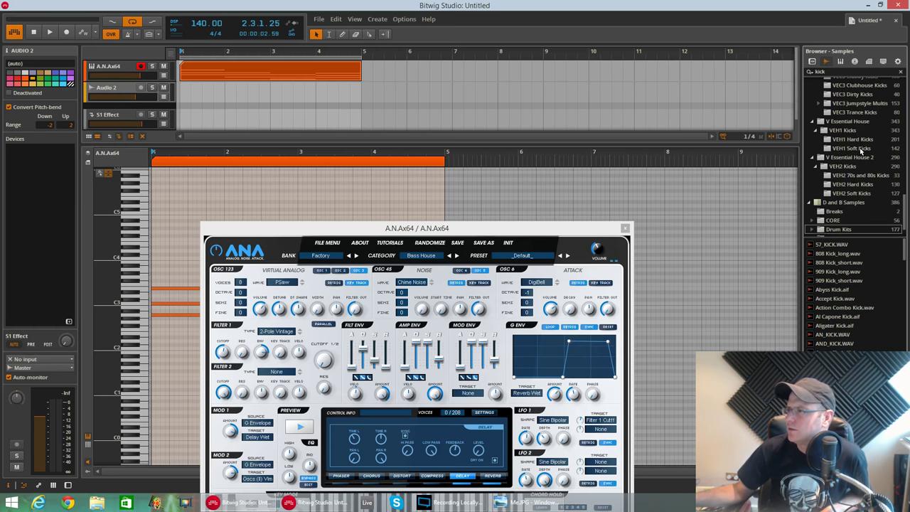
pyautogui.click(858, 114)
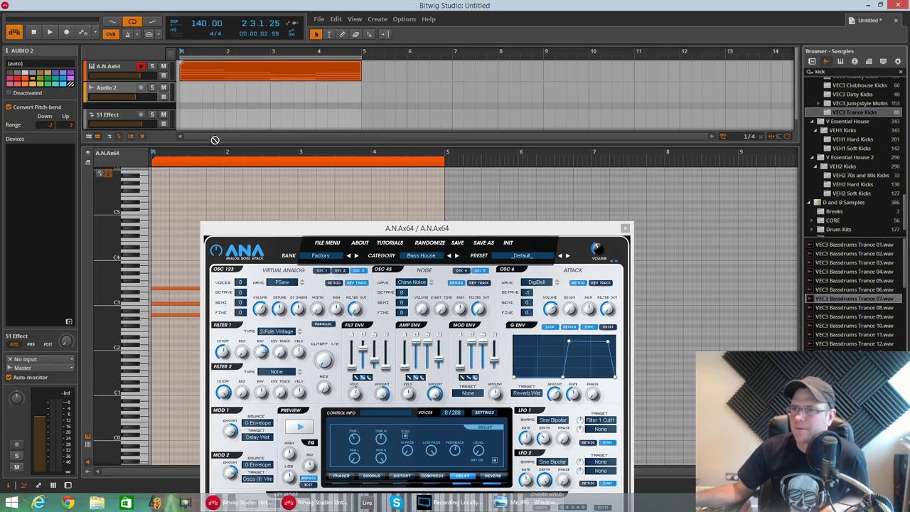
pyautogui.moveTo(215, 140); pyautogui.dragTo(183, 97)
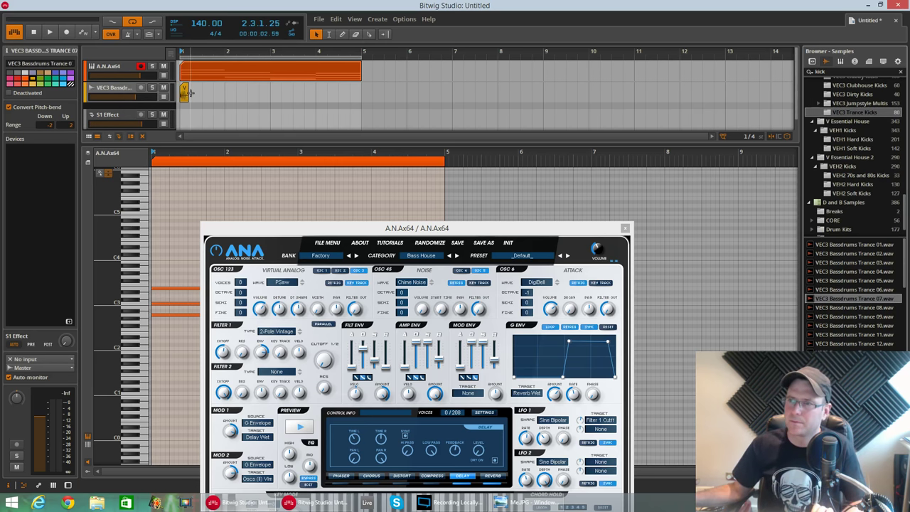
# Step: Duplicate the kick clip back to back until kicks on every beat fill bars 1 to 4
pyautogui.click(184, 91)
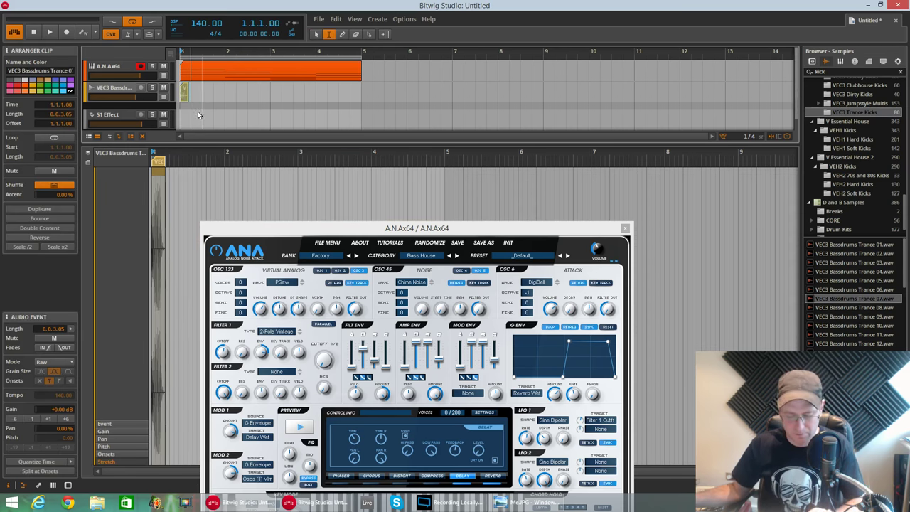
pyautogui.hotkey('ctrl', 'd')
pyautogui.hotkey('ctrl', 'd')
pyautogui.hotkey('ctrl', 'd')
pyautogui.hotkey('ctrl', 'd')
pyautogui.hotkey('ctrl', 'd')
pyautogui.hotkey('ctrl', 'd')
pyautogui.hotkey('ctrl', 'd')
pyautogui.hotkey('ctrl', 'd')
pyautogui.hotkey('ctrl', 'd')
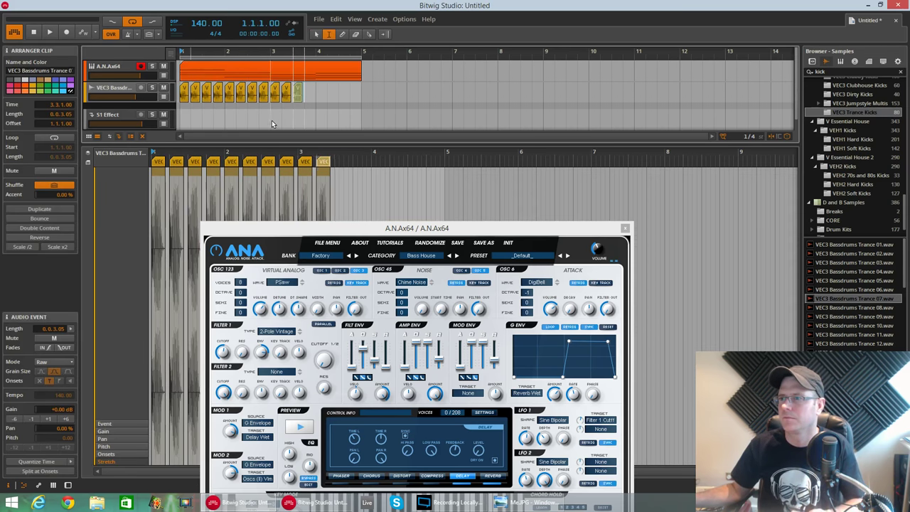
pyautogui.hotkey('ctrl', 'd')
pyautogui.hotkey('ctrl', 'd')
pyautogui.hotkey('ctrl', 'd')
pyautogui.hotkey('ctrl', 'd')
pyautogui.hotkey('ctrl', 'd')
pyautogui.hotkey('ctrl', 'd')
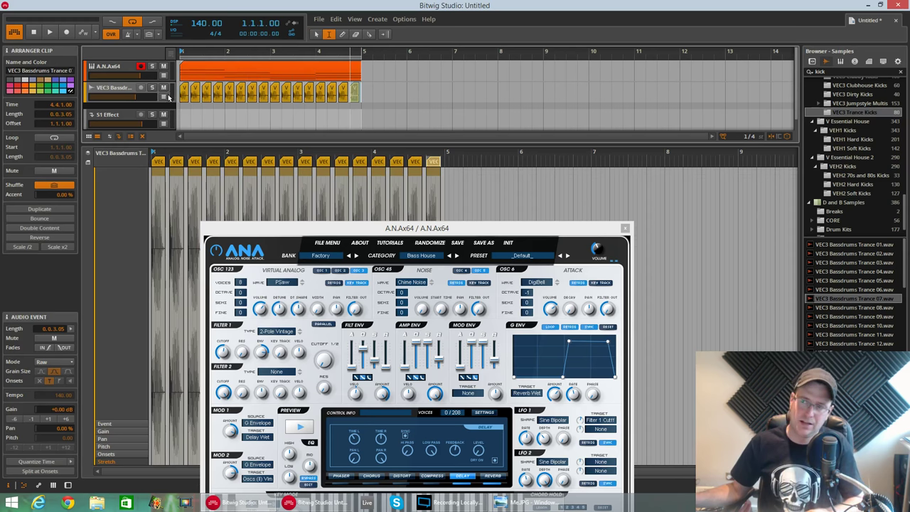
# Step: Play the chord loop with the kicks from bar 1 and move the ANA window up so the whole synth is visible
pyautogui.click(182, 106)
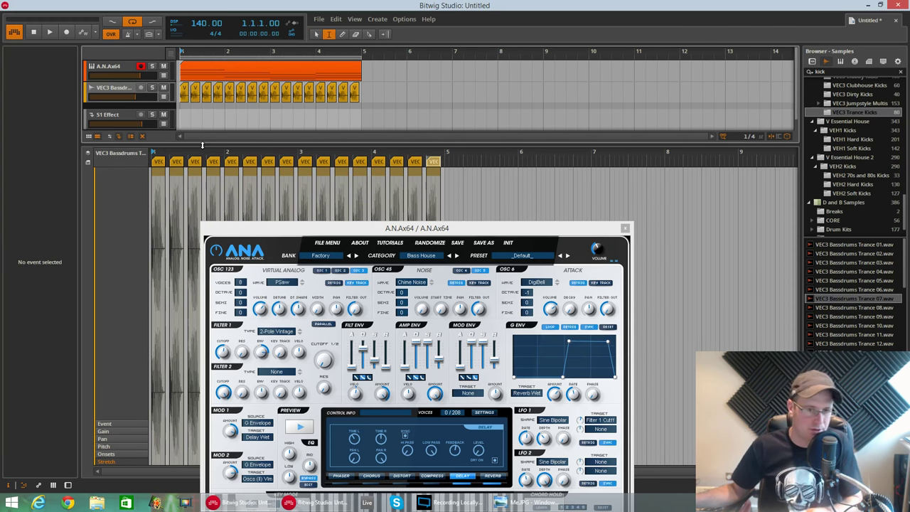
pyautogui.press('space')
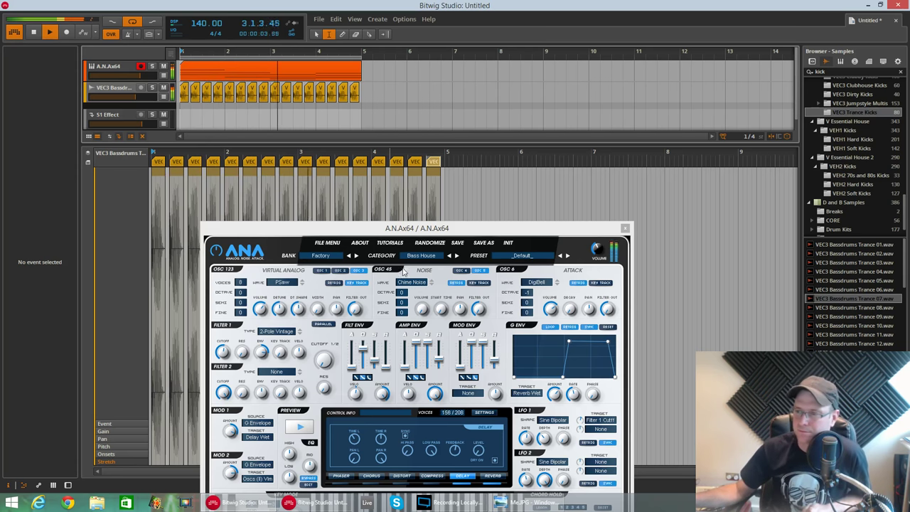
pyautogui.moveTo(412, 229); pyautogui.dragTo(428, 126)
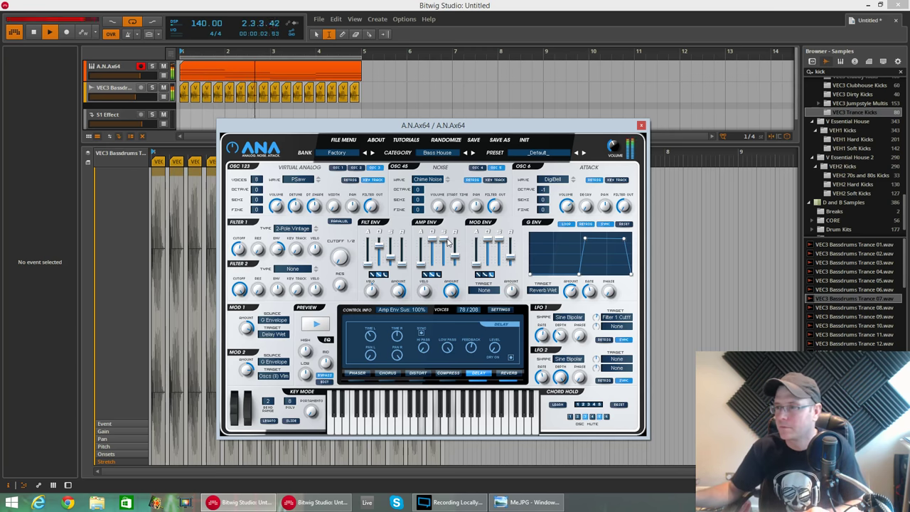
pyautogui.click(280, 335)
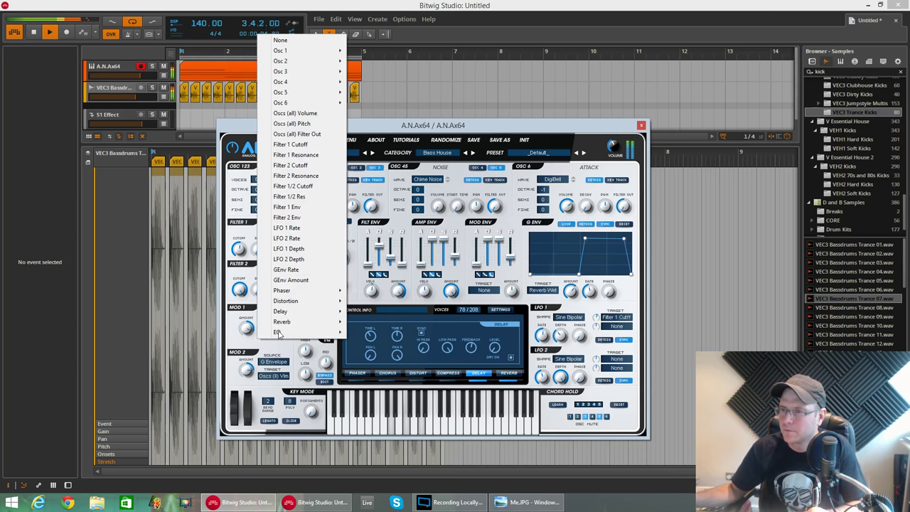
pyautogui.moveTo(278, 332)
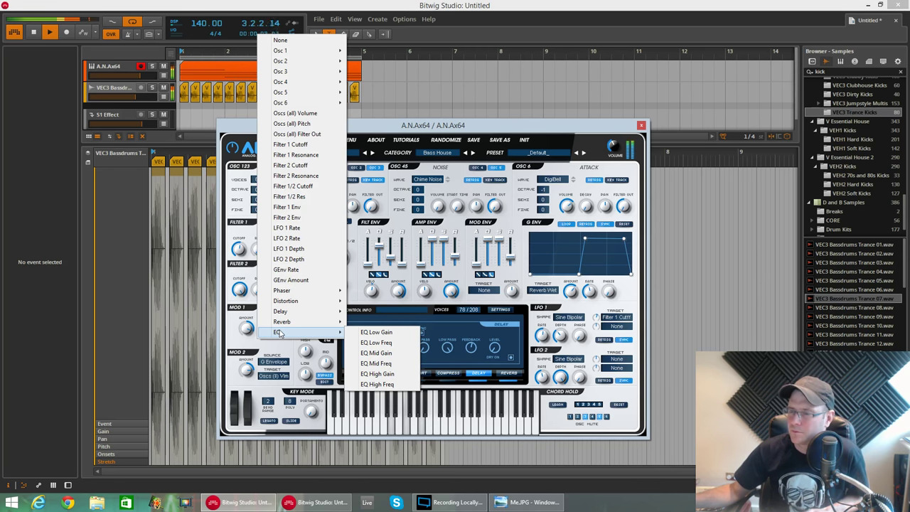
pyautogui.click(417, 115)
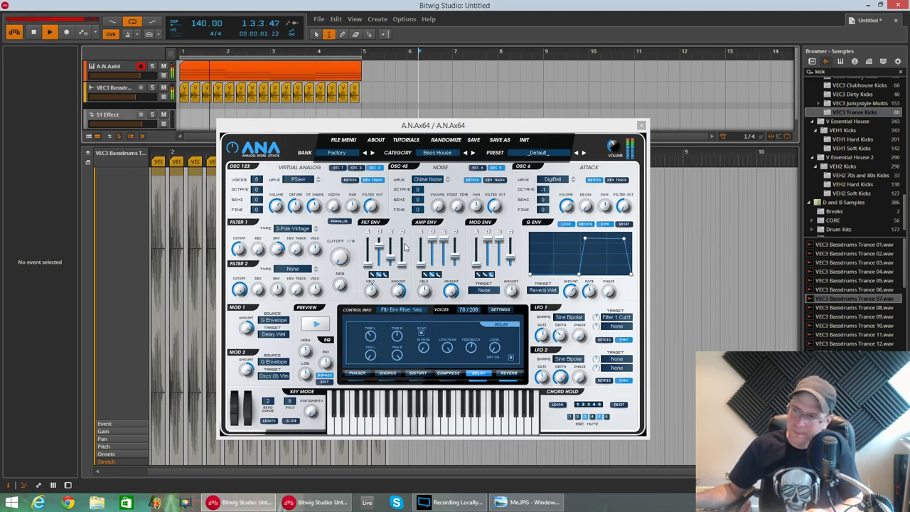
# Step: Lower the amp envelope's sustain to 26% and restart playback from bar 1
pyautogui.press('space')
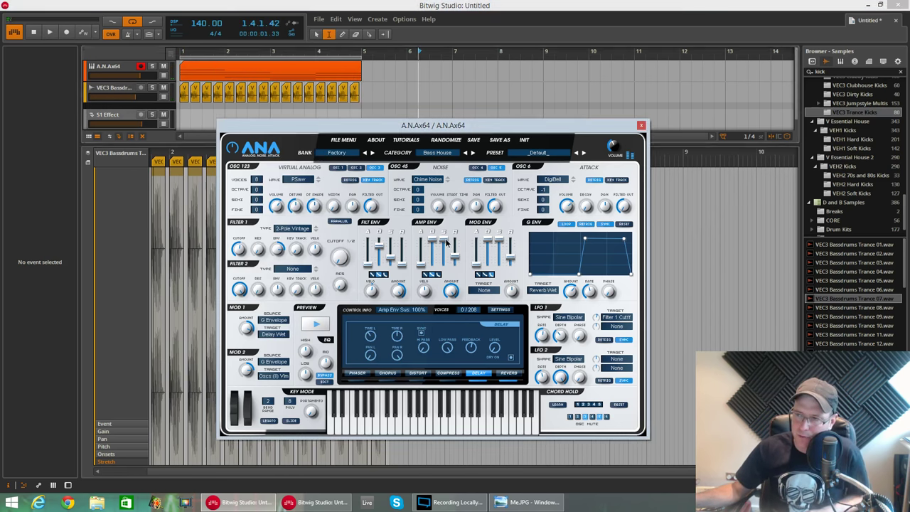
pyautogui.moveTo(446, 244); pyautogui.dragTo(445, 258)
pyautogui.press('space')
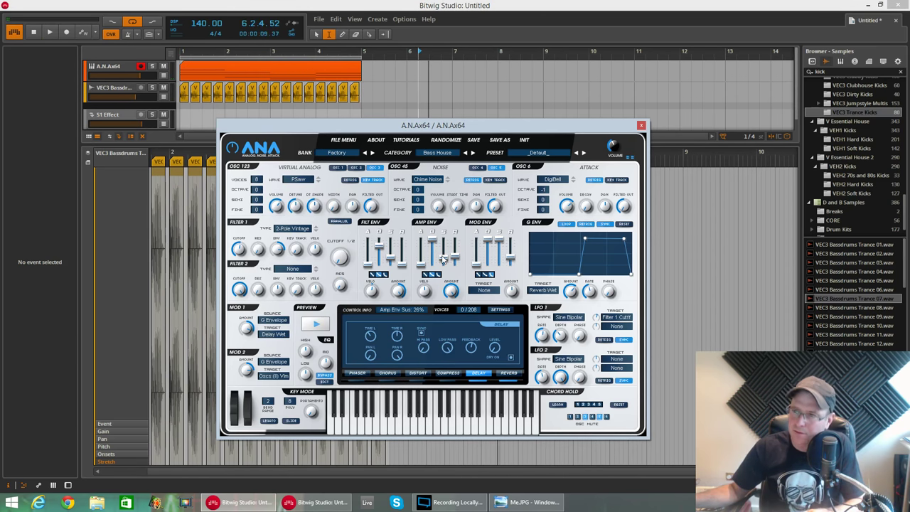
pyautogui.click(183, 113)
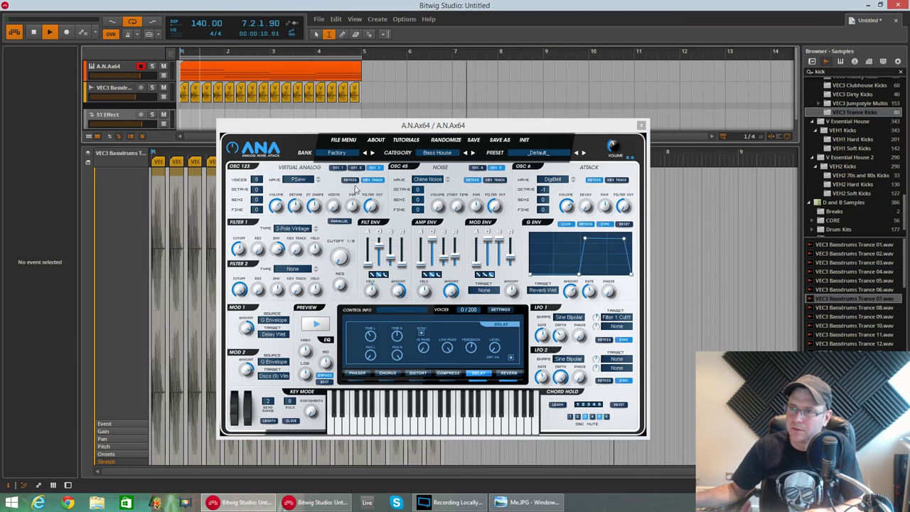
pyautogui.press('space')
pyautogui.press('space')
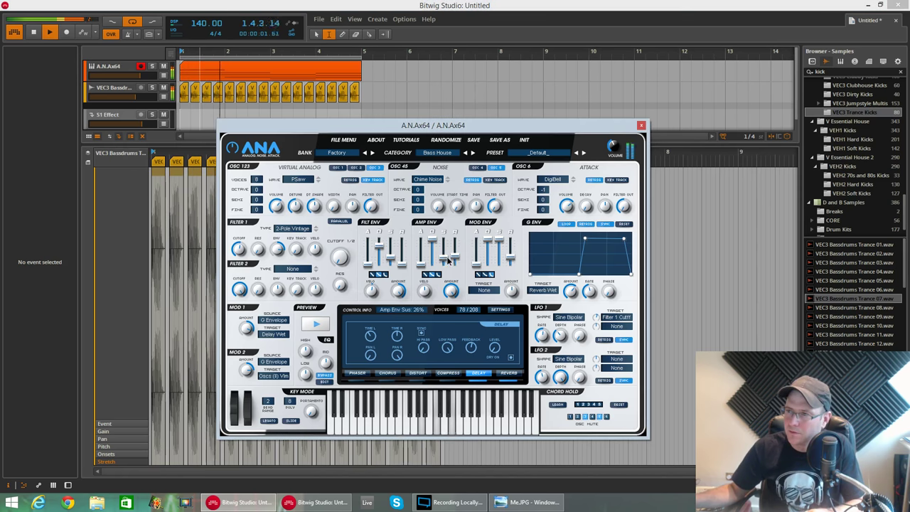
# Step: Shorten the amp envelope's decay slightly and raise its sustain while the loop plays
pyautogui.moveTo(444, 263); pyautogui.dragTo(434, 252)
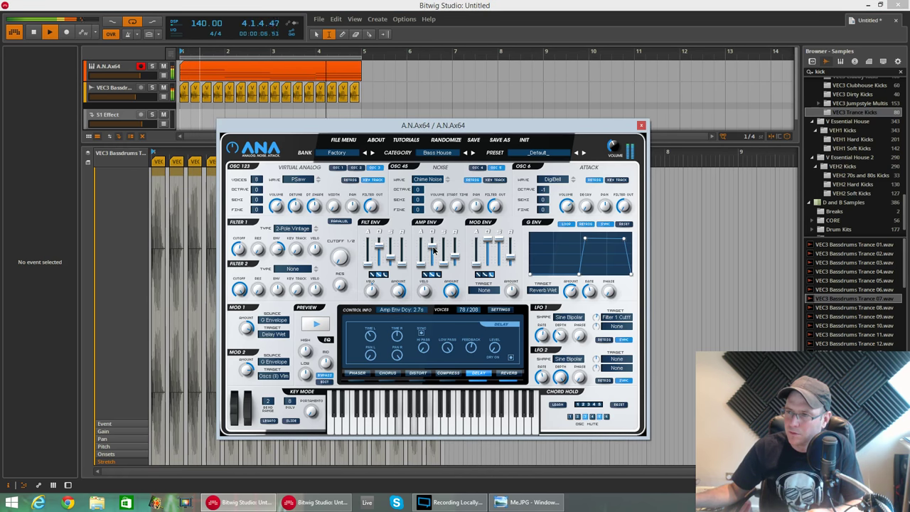
pyautogui.moveTo(435, 255); pyautogui.dragTo(433, 244)
pyautogui.click(441, 242)
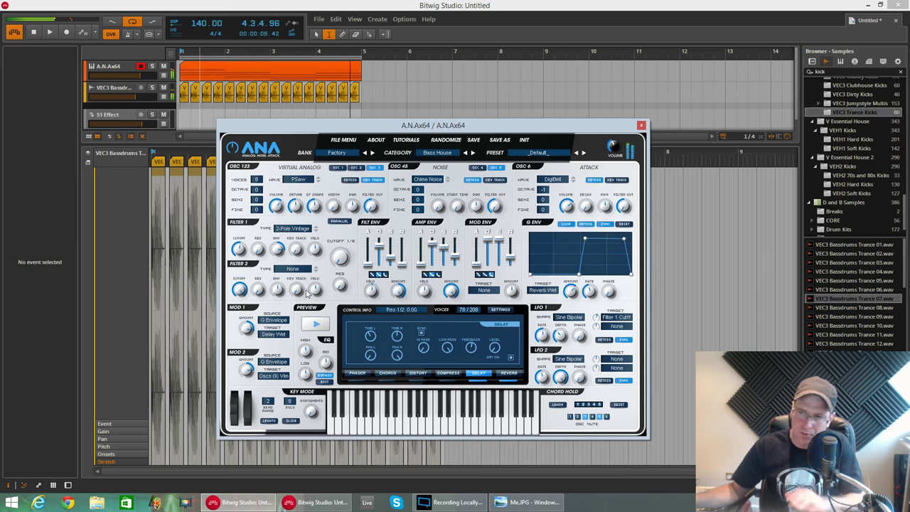
# Step: Adjust Filter 1's cutoff and lengthen the filter envelope's attack and decay while listening to the loop
pyautogui.moveTo(244, 251); pyautogui.dragTo(250, 288)
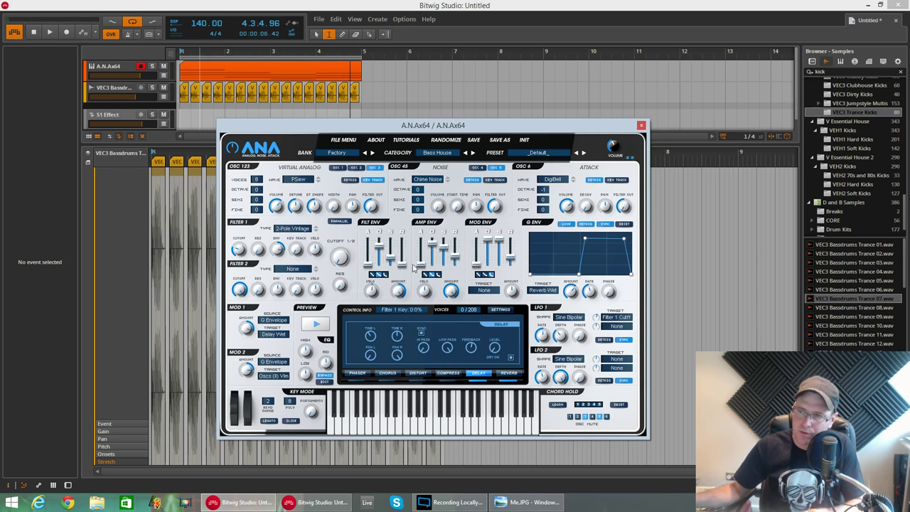
pyautogui.press('space')
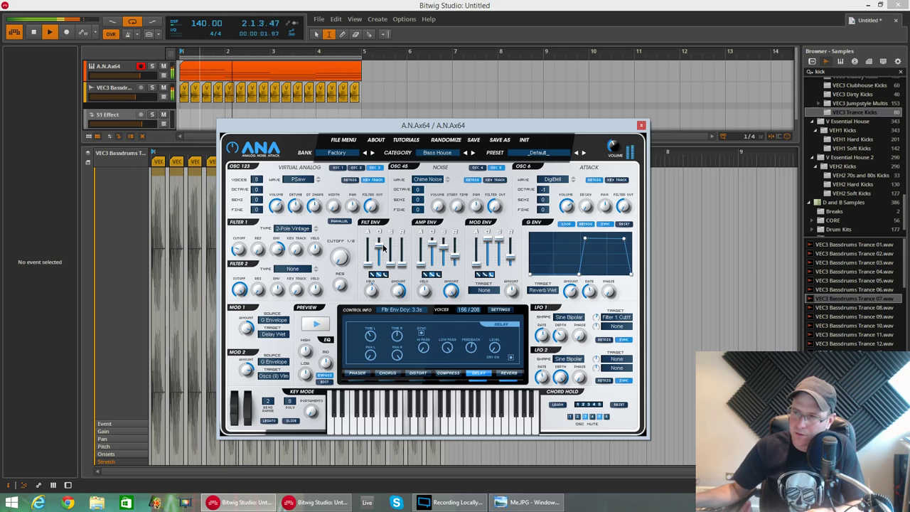
pyautogui.moveTo(376, 255); pyautogui.dragTo(384, 244)
pyautogui.click(390, 267)
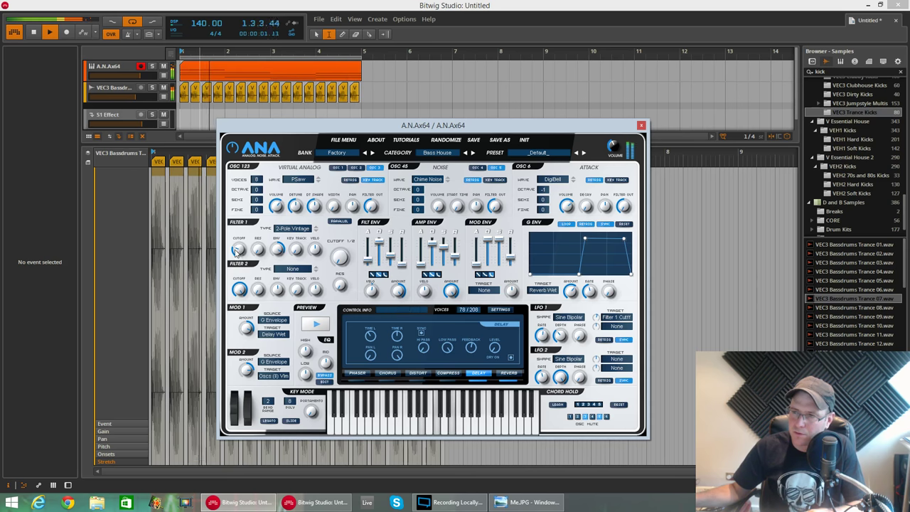
pyautogui.moveTo(239, 262); pyautogui.dragTo(238, 263)
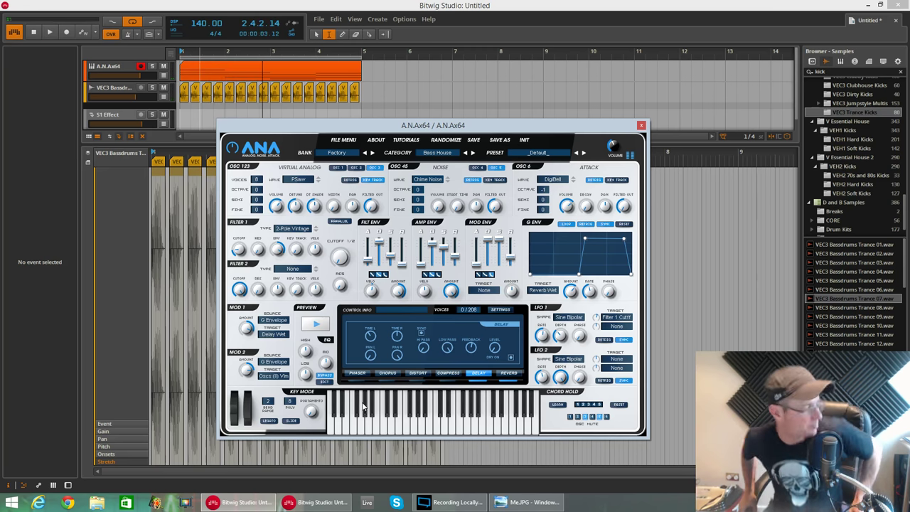
# Step: Shorten the amp and filter envelope decays and raise the amp sustain to maximum during loop playback
pyautogui.press('space')
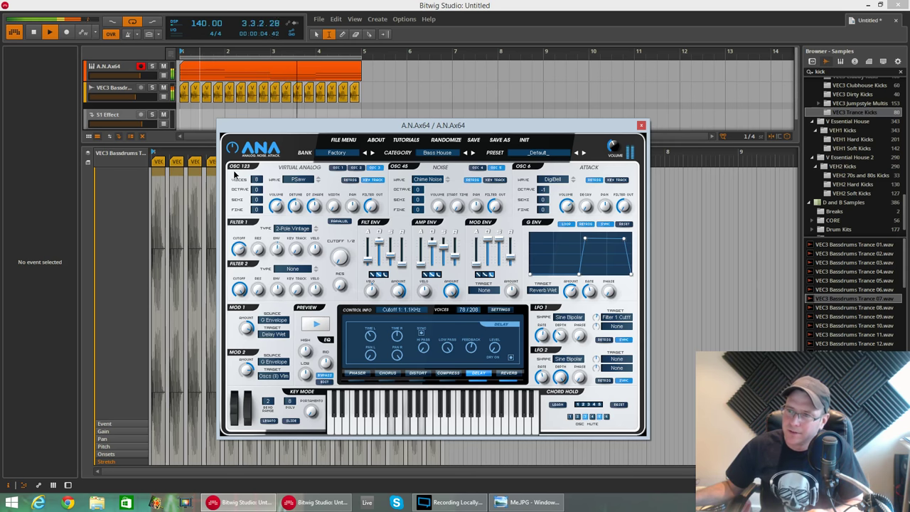
pyautogui.moveTo(443, 248)
pyautogui.mouseDown()
pyautogui.moveTo(443, 238)
pyautogui.moveTo(433, 258)
pyautogui.mouseUp()
pyautogui.moveTo(379, 241); pyautogui.dragTo(379, 270)
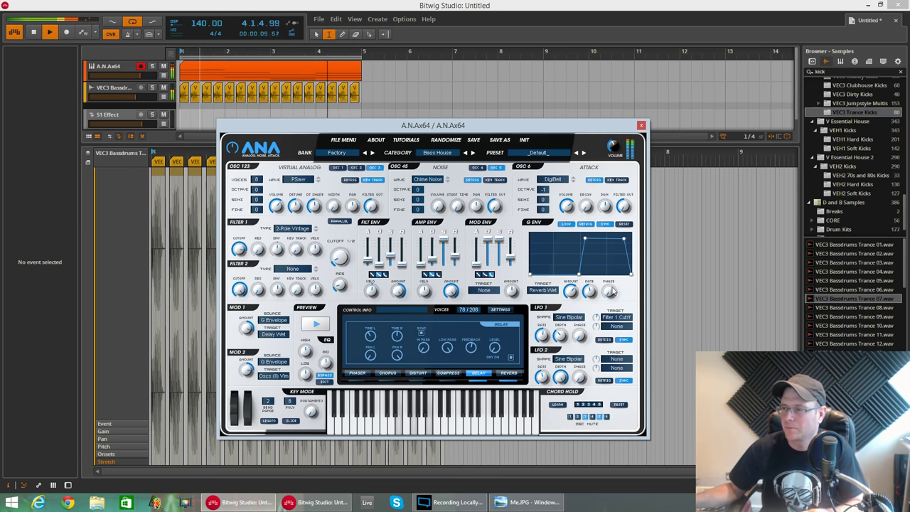
pyautogui.press('space')
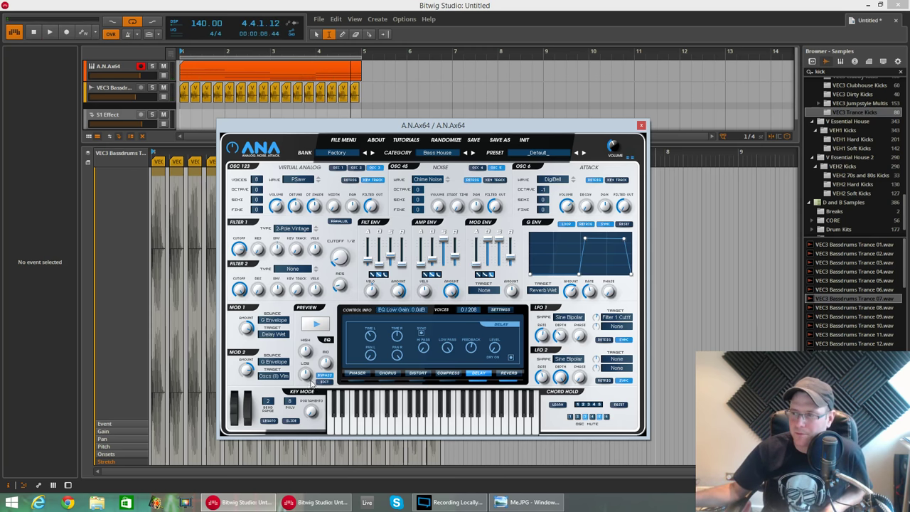
# Step: Set the targets of G Env, Mod 1 and Mod 2 to None and play the loop
pyautogui.click(538, 293)
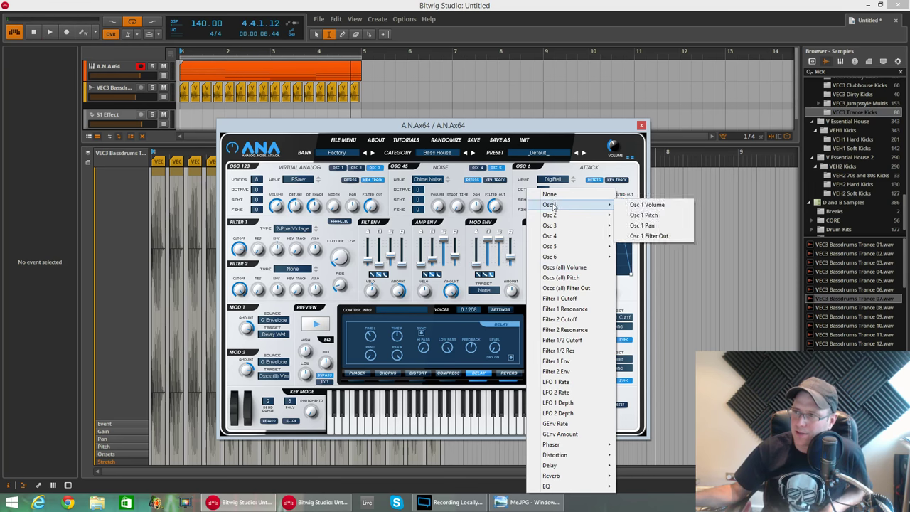
pyautogui.click(551, 193)
pyautogui.click(279, 334)
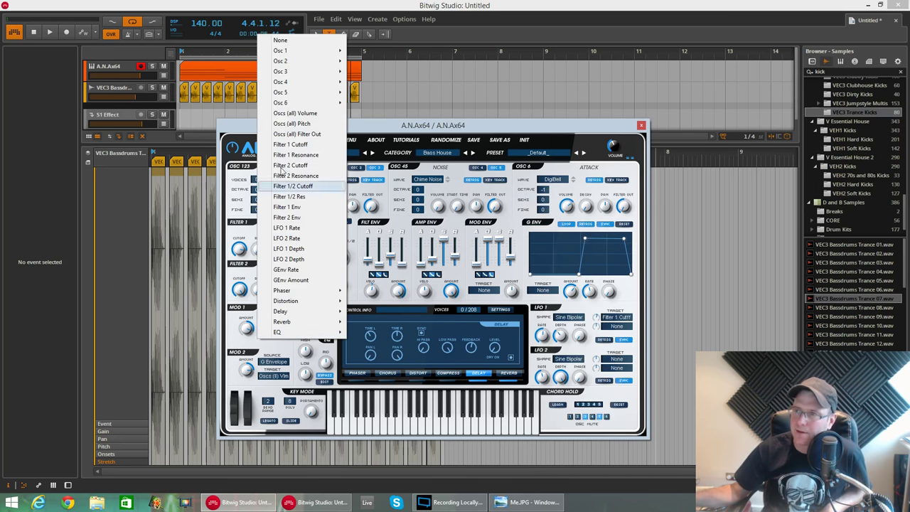
pyautogui.click(273, 39)
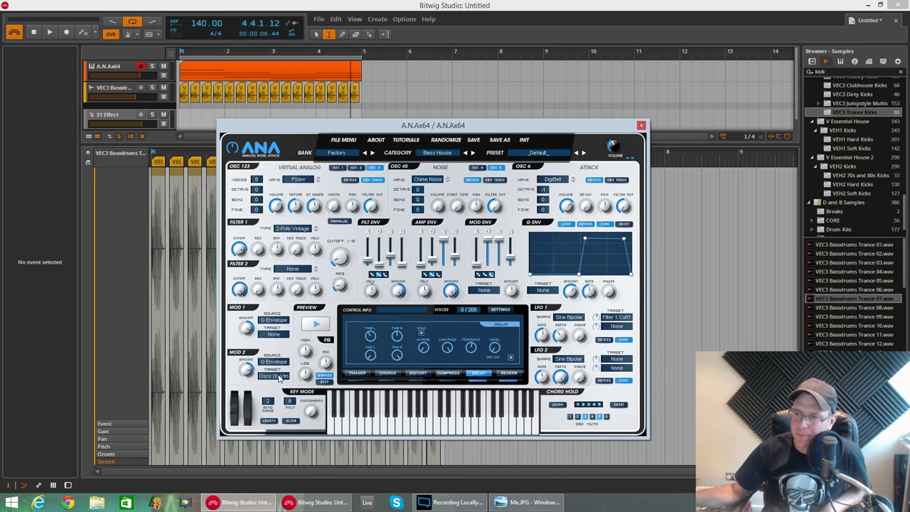
pyautogui.click(279, 379)
pyautogui.click(282, 81)
pyautogui.press('space')
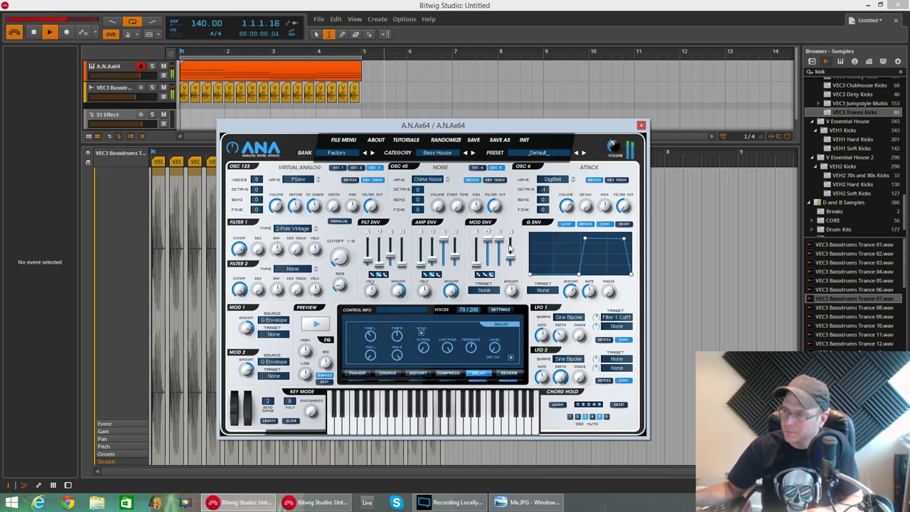
# Step: Review the Reverb and Delay effect settings while the loop plays, and stop playback
pyautogui.click(507, 372)
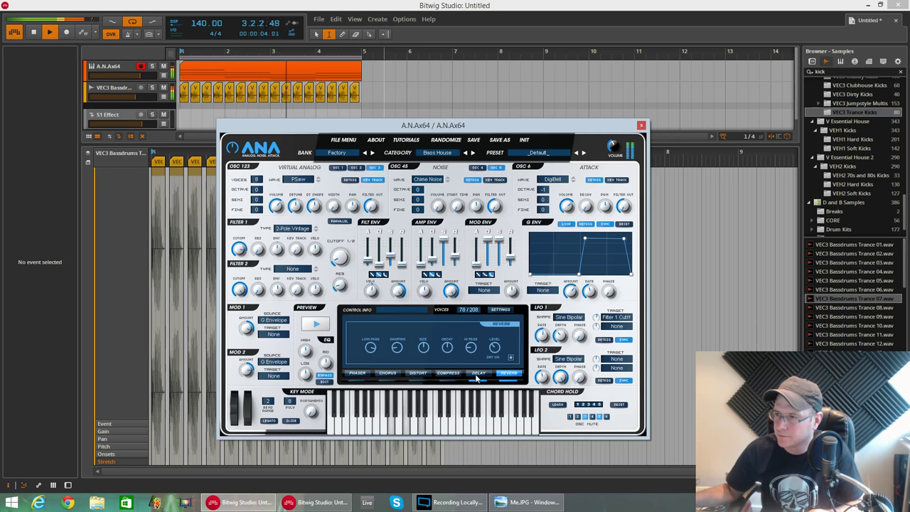
pyautogui.click(477, 374)
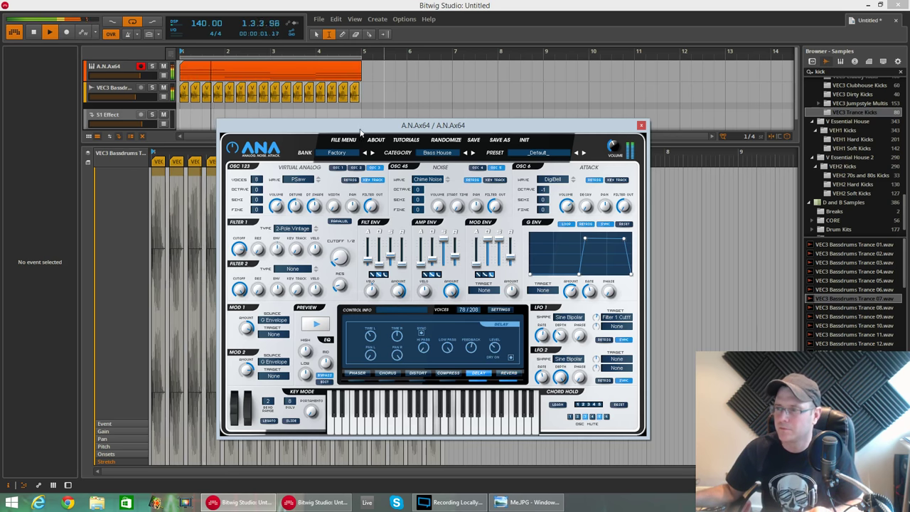
pyautogui.press('space')
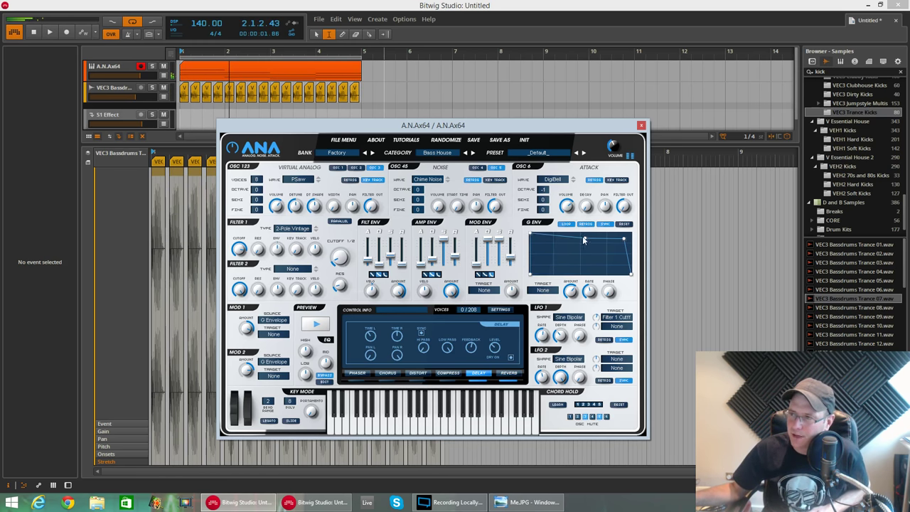
# Step: Reshape the G Env curve into repeated falling ramps and set its target to Oscs (all) Volume during loop playback
pyautogui.moveTo(584, 238); pyautogui.dragTo(558, 273)
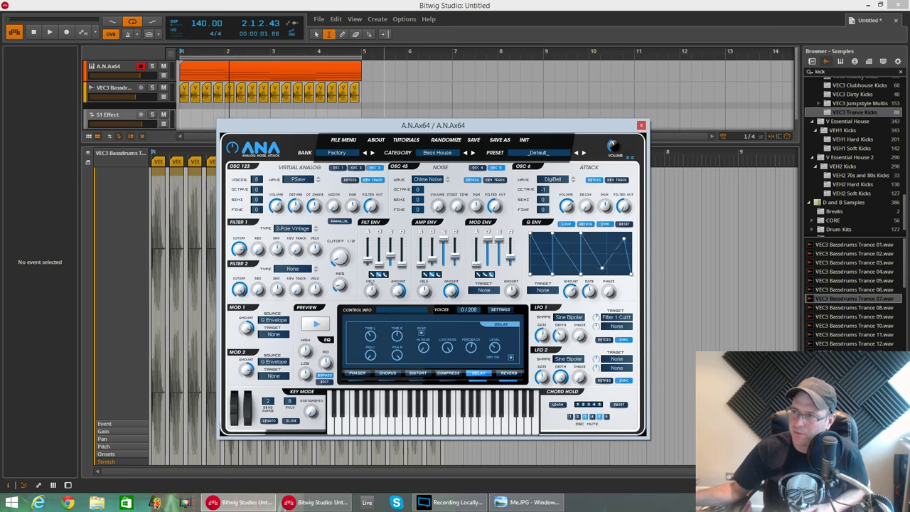
pyautogui.moveTo(623, 239); pyautogui.dragTo(624, 274)
pyautogui.press('space')
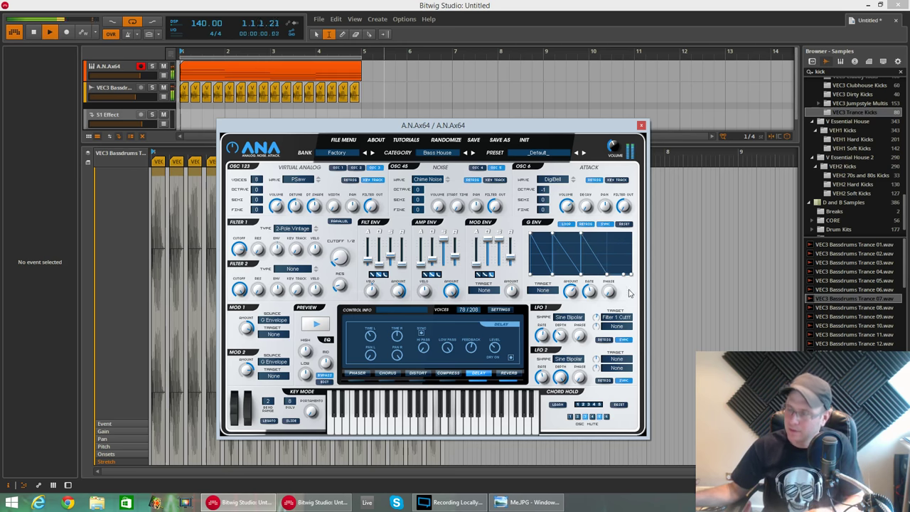
pyautogui.click(553, 290)
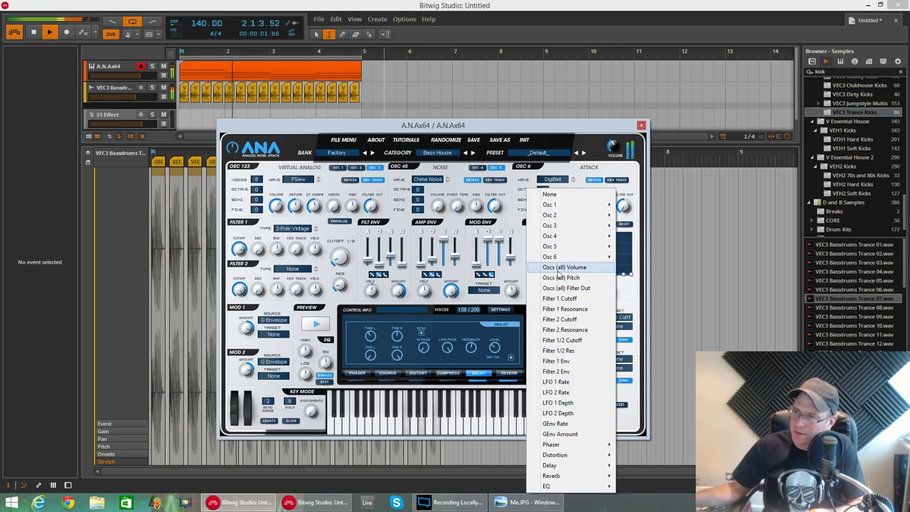
pyautogui.click(608, 290)
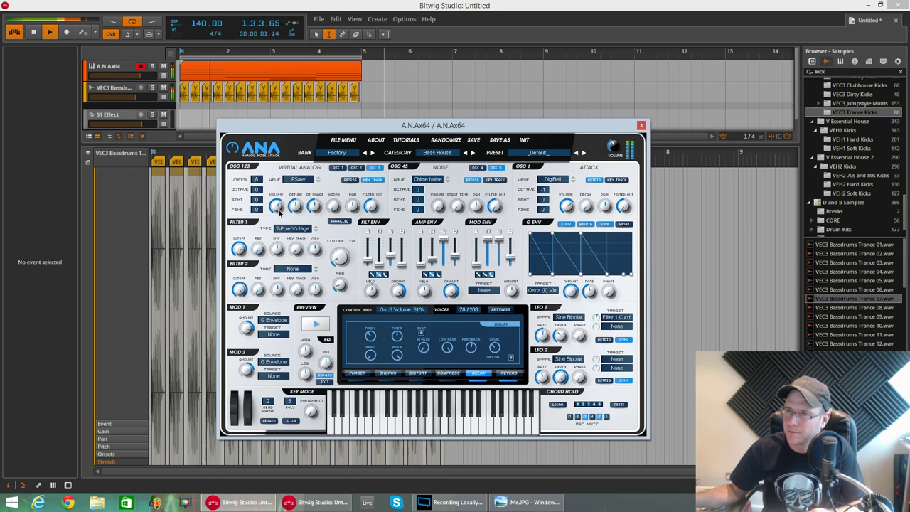
# Step: Set the volumes of Osc 1, Osc 2 and Osc 3 to about 22%, 17% and 24%, and show Osc 4
pyautogui.click(358, 167)
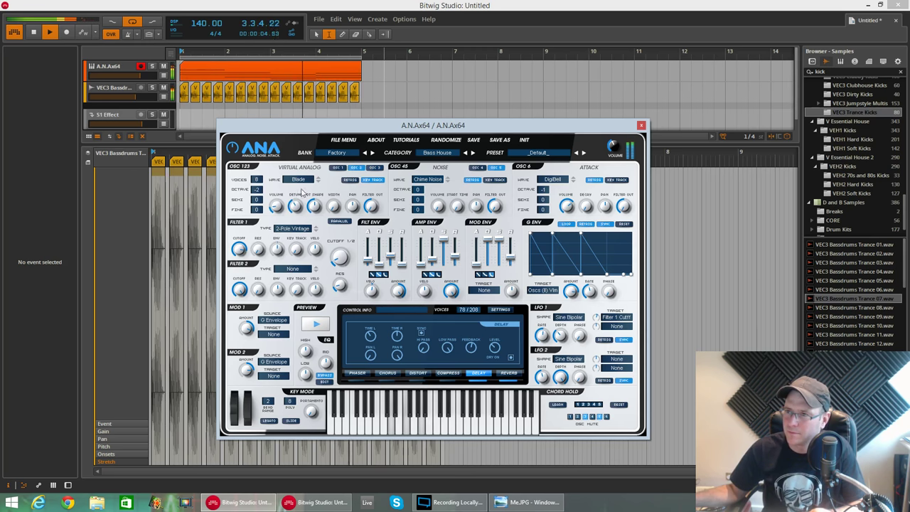
pyautogui.click(338, 167)
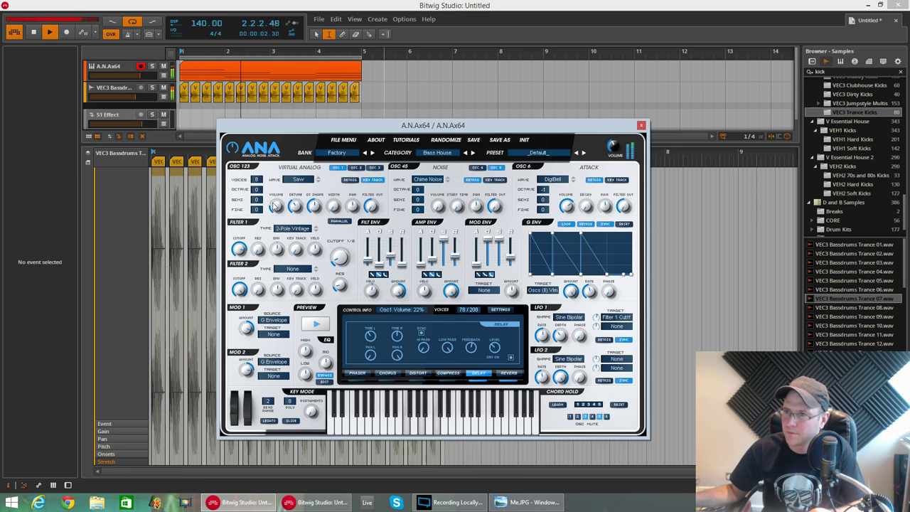
pyautogui.scroll(-3, 279, 206)
pyautogui.click(357, 168)
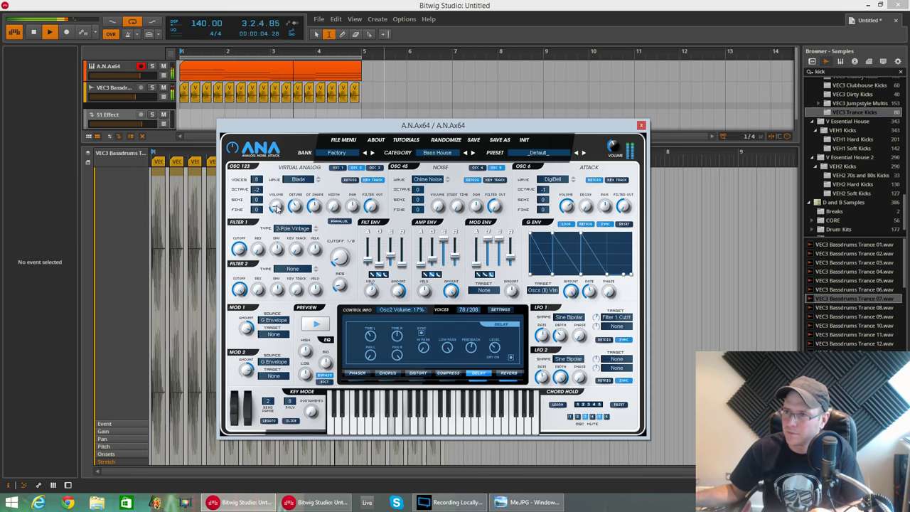
pyautogui.click(375, 168)
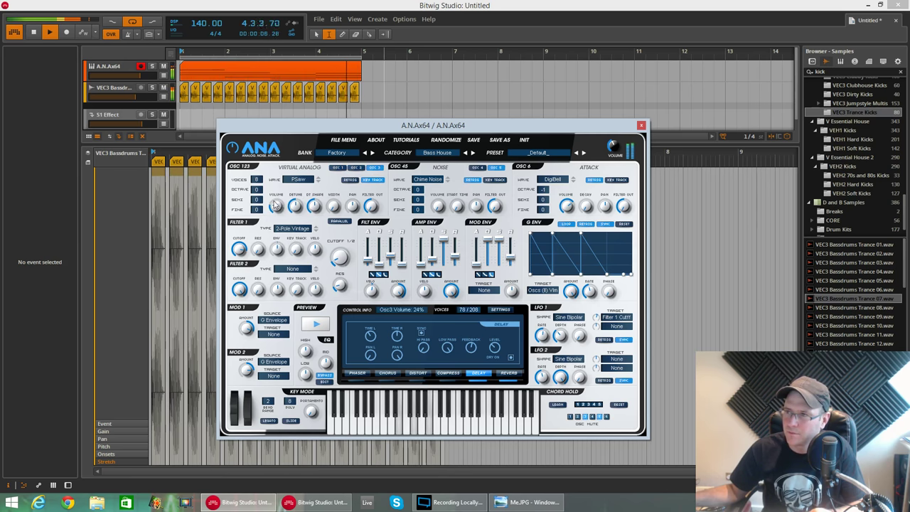
pyautogui.click(477, 168)
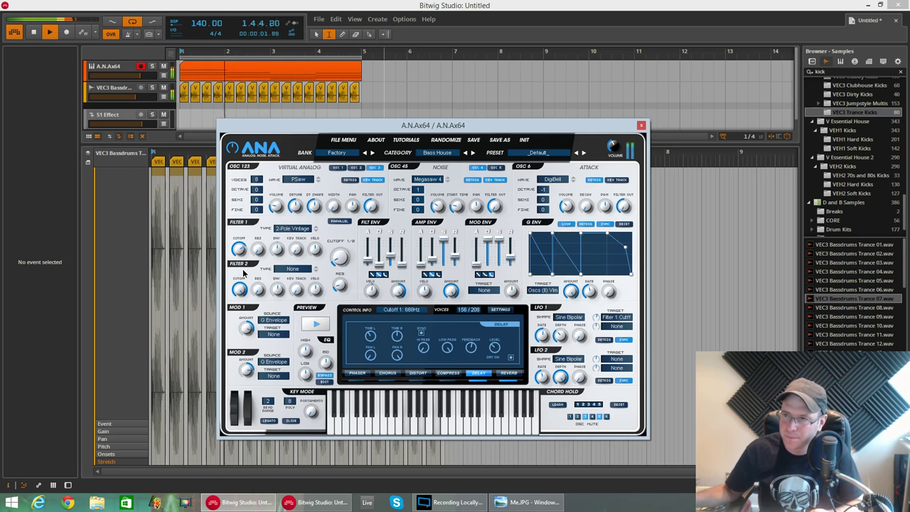
# Step: Set Mod 1's target to Filter 2 Cutoff and fine-tune its amount together with Filter 1's cutoff
pyautogui.press('space')
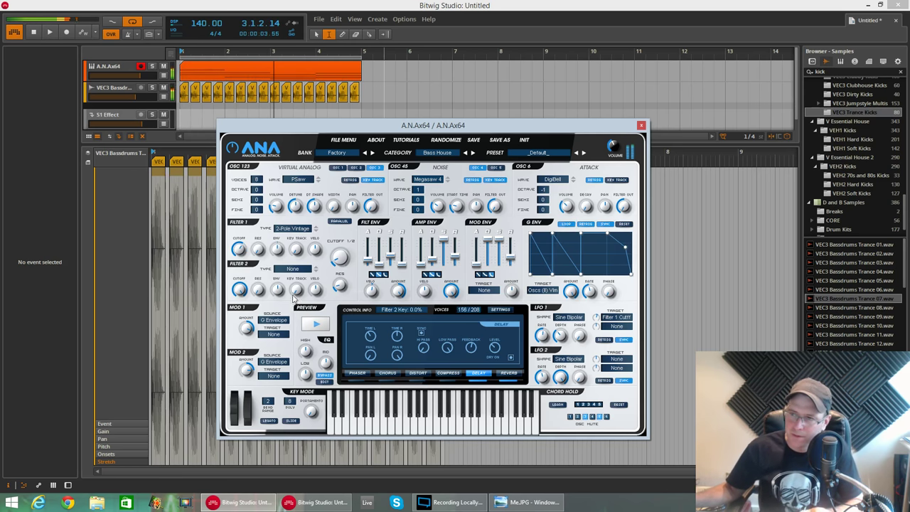
pyautogui.click(275, 332)
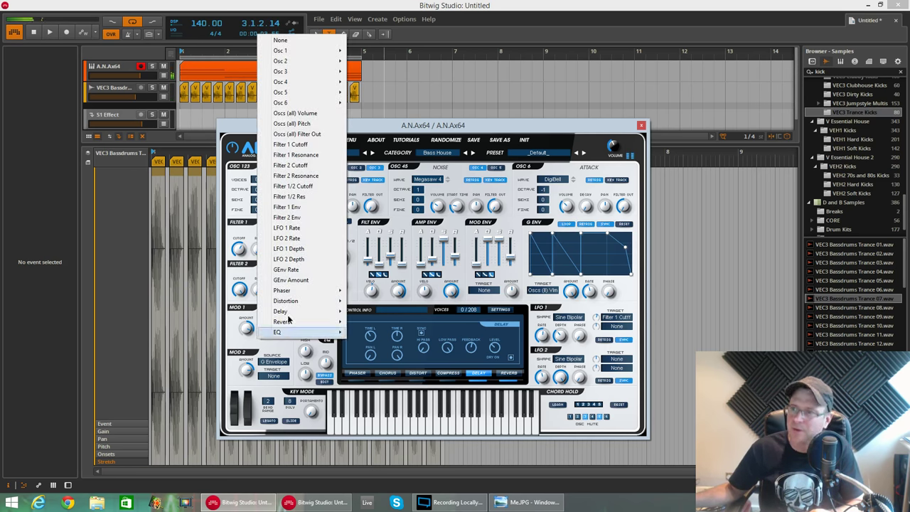
pyautogui.click(304, 169)
pyautogui.press('space')
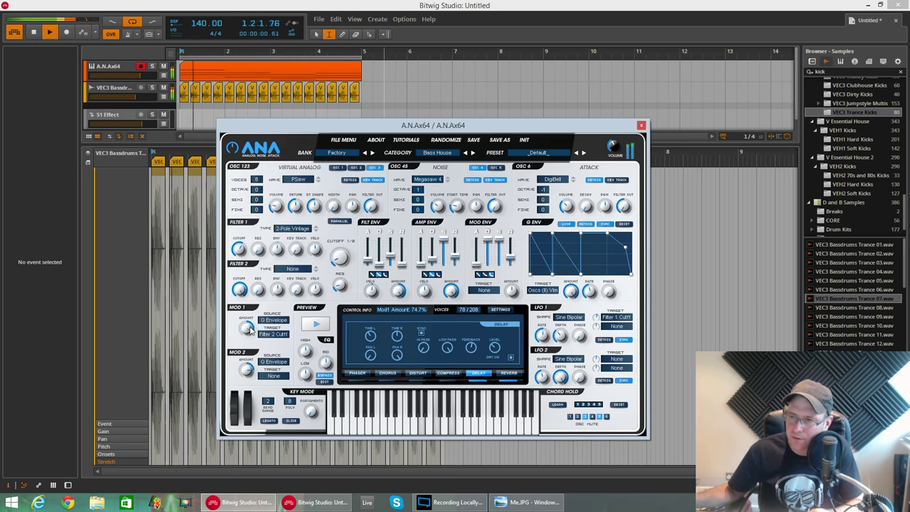
pyautogui.moveTo(250, 317); pyautogui.dragTo(250, 323)
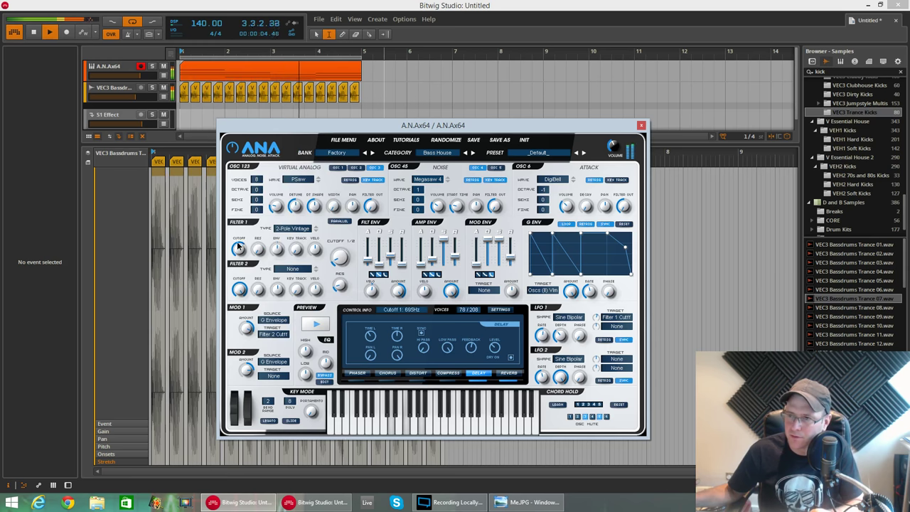
pyautogui.moveTo(240, 241); pyautogui.dragTo(244, 227)
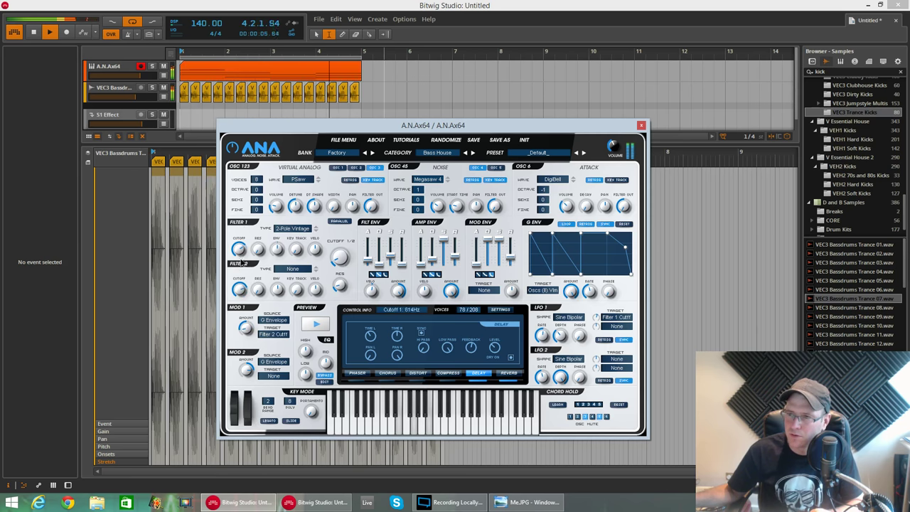
# Step: Show the Phaser effect and adjust its dry/wet mix while the loop plays
pyautogui.click(364, 376)
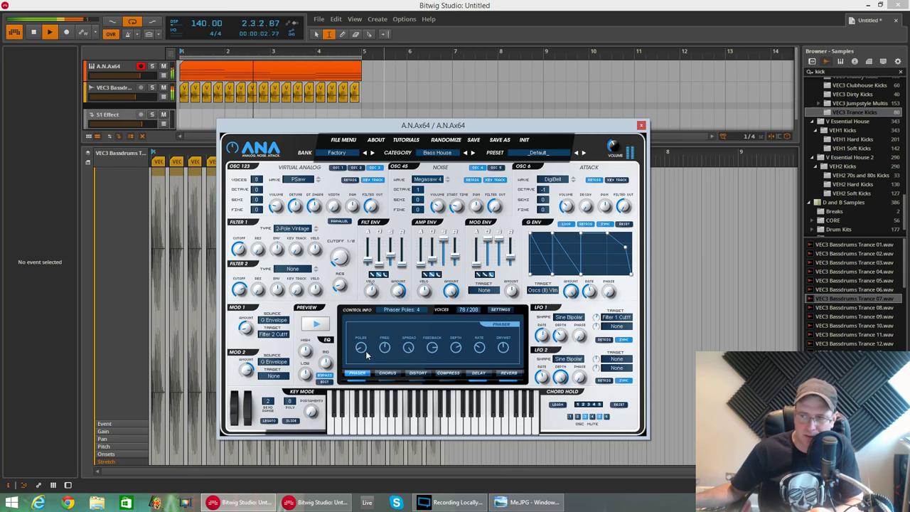
pyautogui.moveTo(502, 348); pyautogui.dragTo(502, 366)
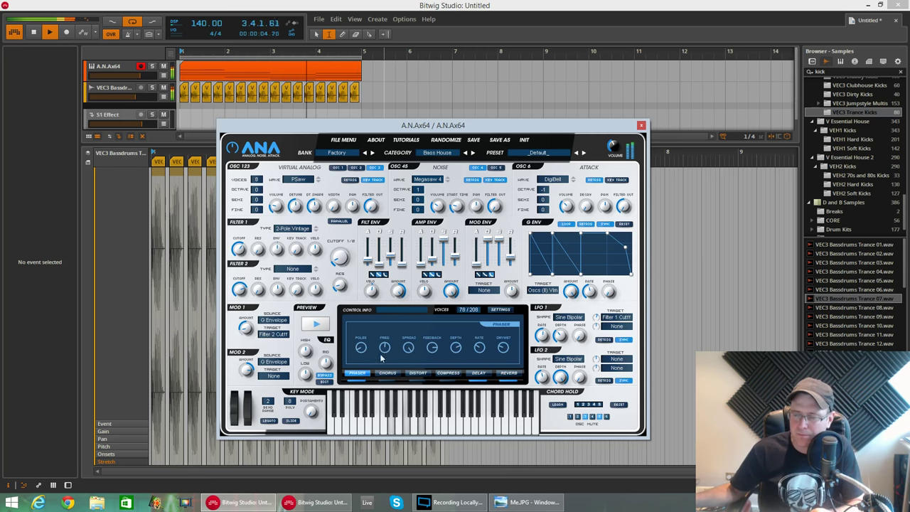
pyautogui.moveTo(409, 351)
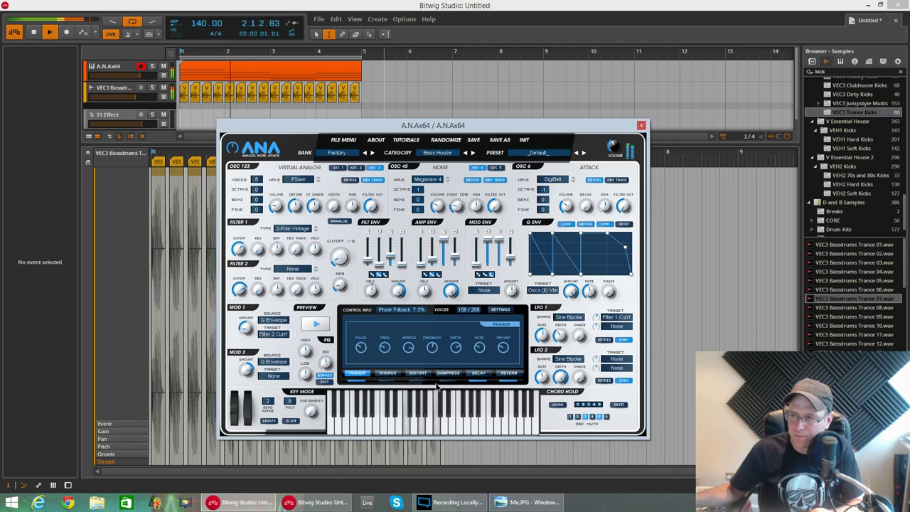
pyautogui.moveTo(480, 349)
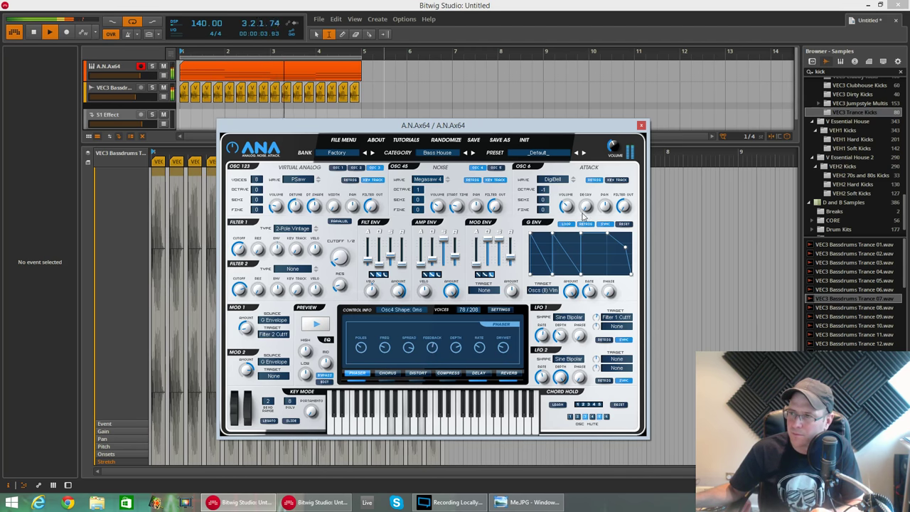
# Step: Adjust the G Env's phase and add more rapid peaks to the early part of its curve
pyautogui.moveTo(567, 205)
pyautogui.moveTo(273, 206)
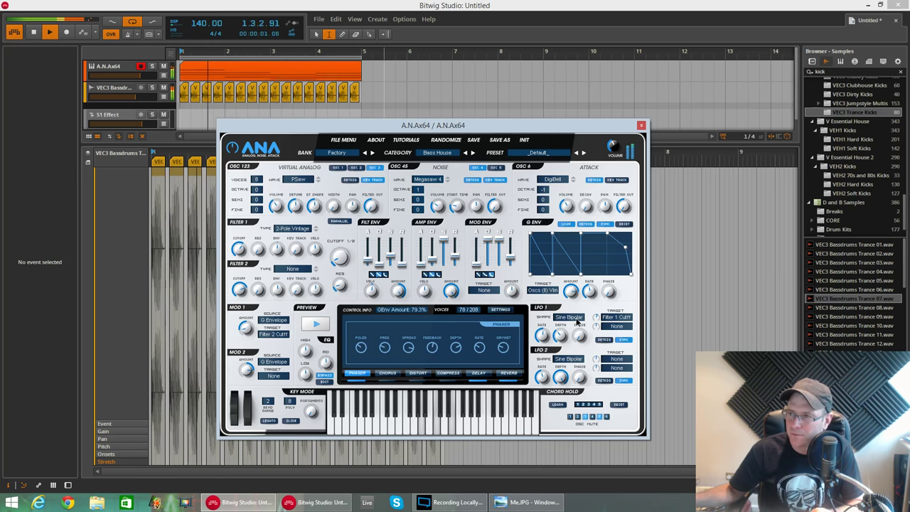
pyautogui.moveTo(592, 294)
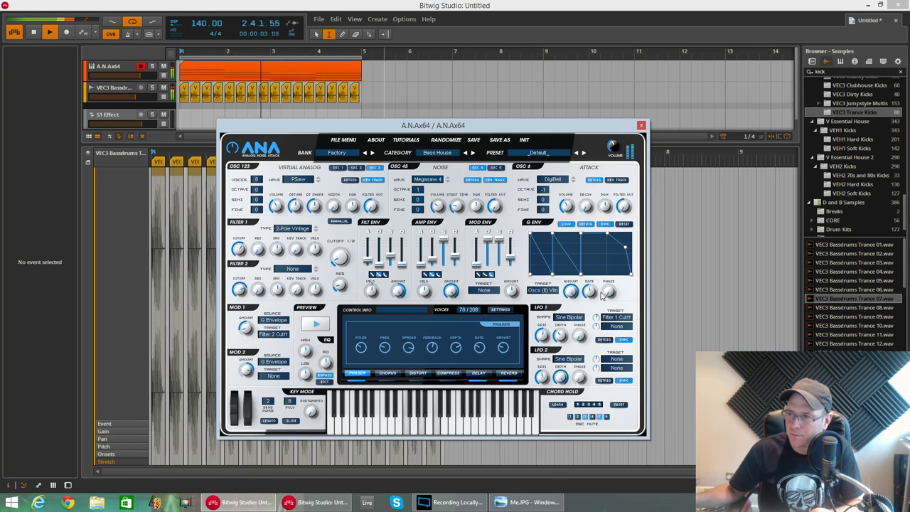
pyautogui.moveTo(609, 291); pyautogui.dragTo(610, 274)
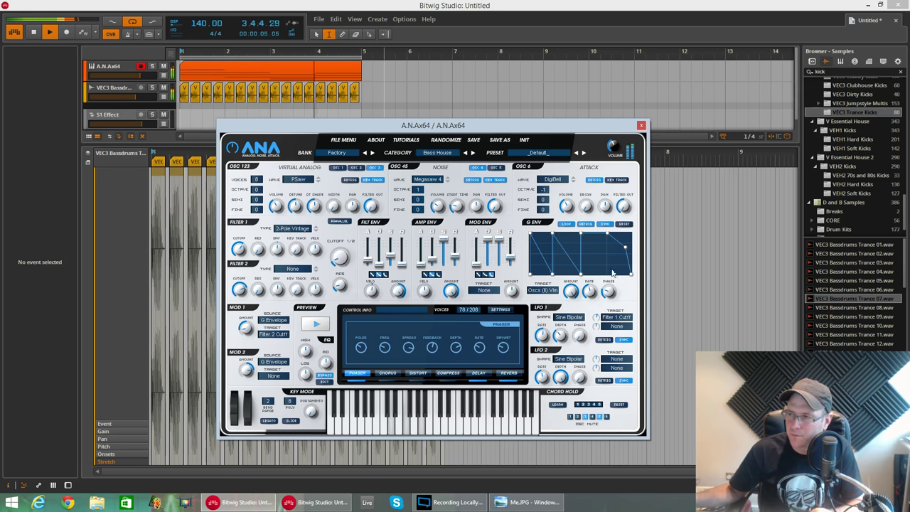
pyautogui.press('space')
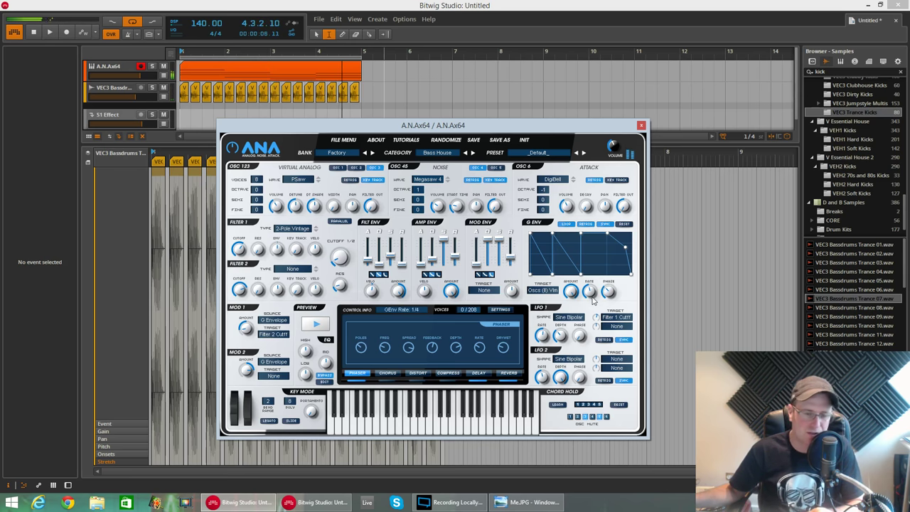
pyautogui.moveTo(608, 294); pyautogui.dragTo(612, 260)
pyautogui.press('space')
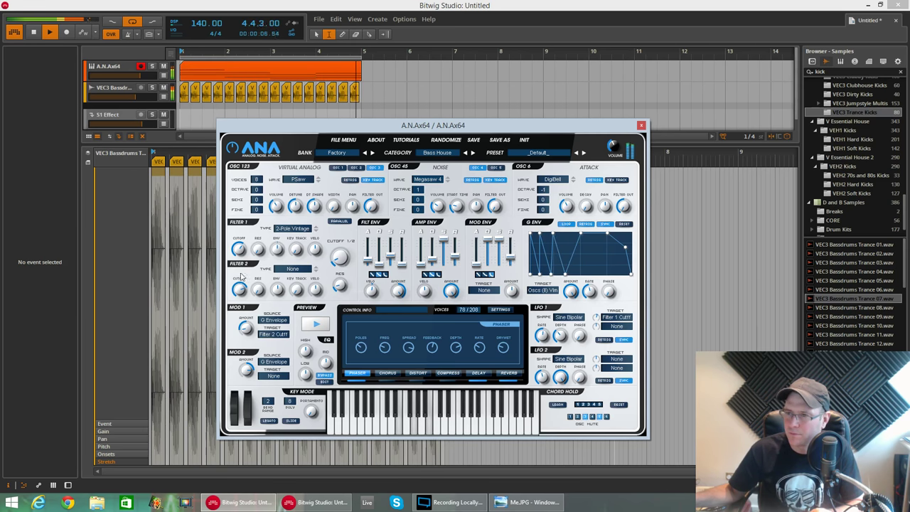
# Step: Set Mod 1's target back to None and show Osc 1's settings
pyautogui.click(272, 334)
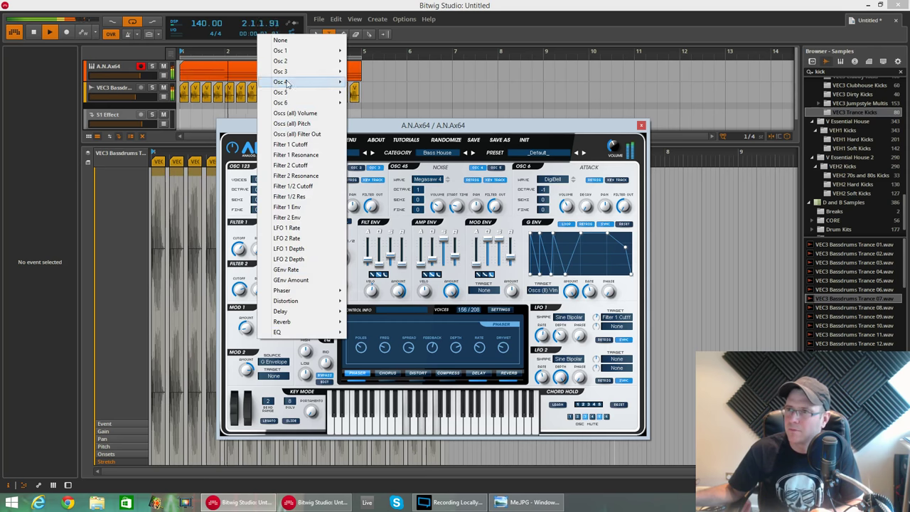
pyautogui.click(288, 41)
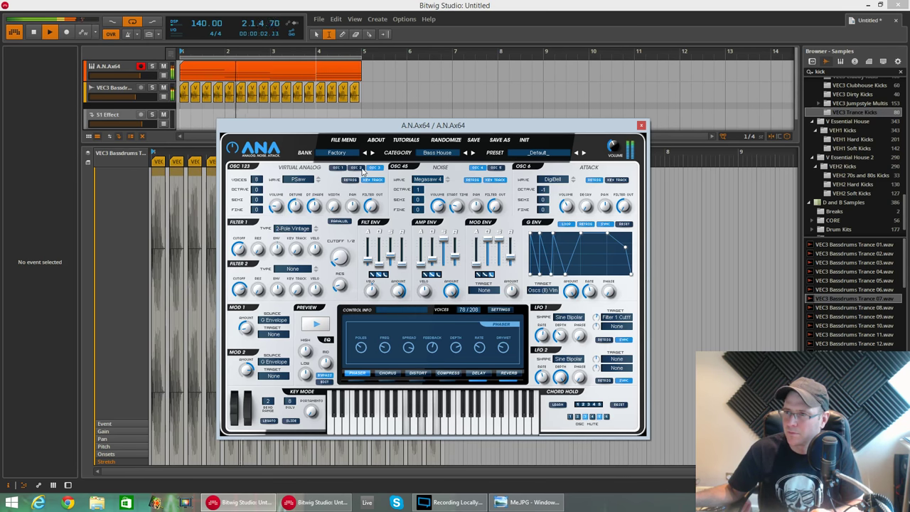
pyautogui.click(337, 168)
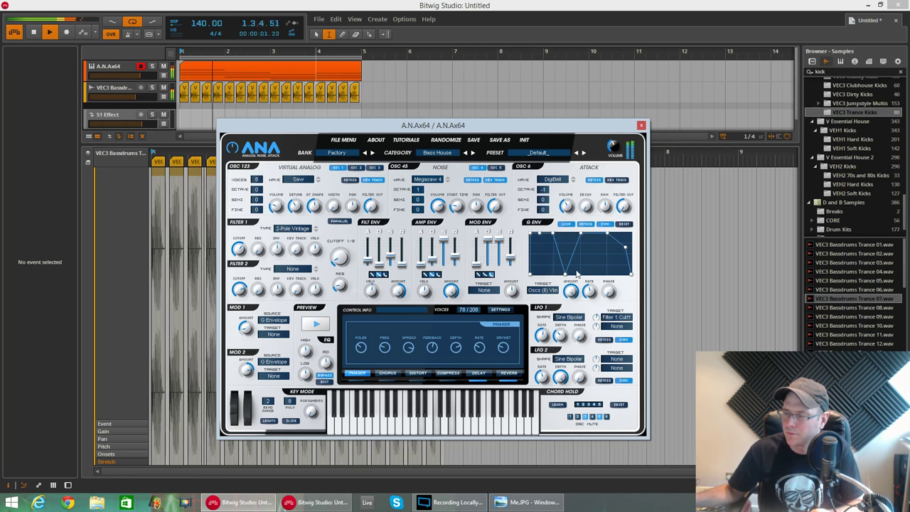
# Step: Shift the G Env's low point closer to the middle peak, stop the loop and audition a note on the synth
pyautogui.moveTo(565, 274); pyautogui.dragTo(576, 274)
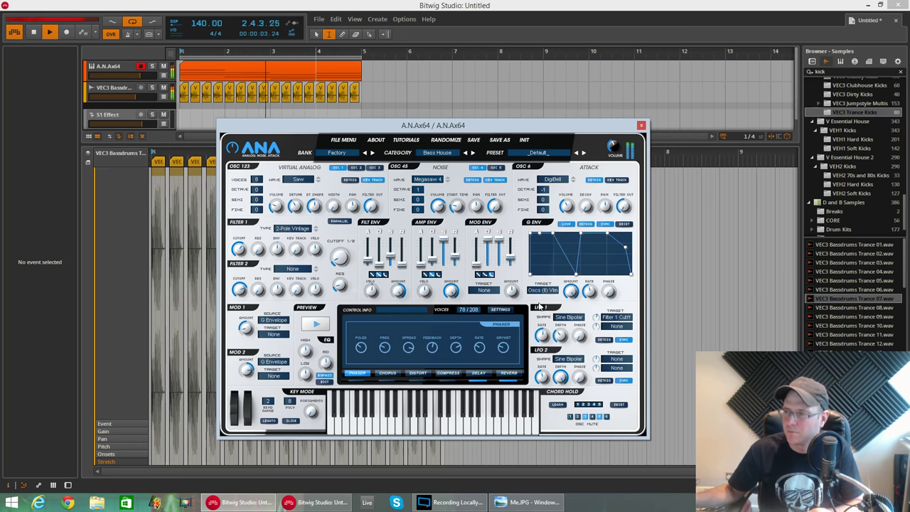
pyautogui.press('space')
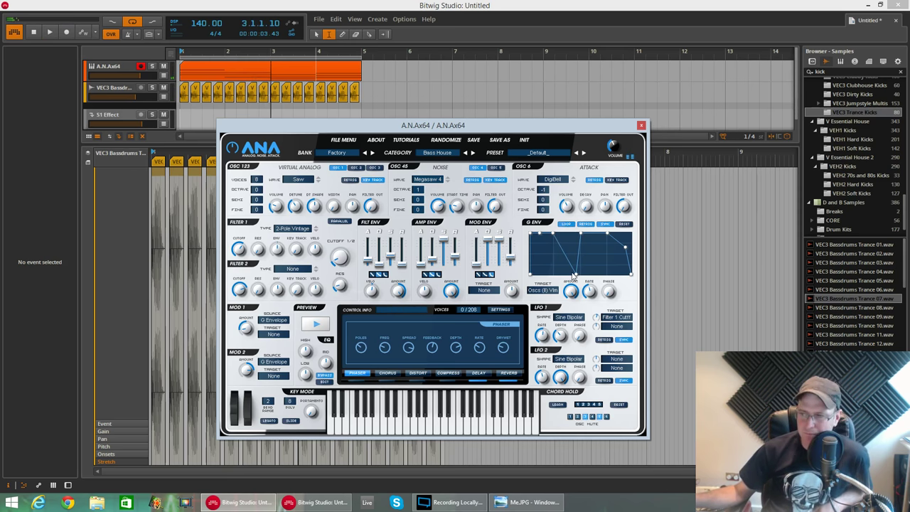
pyautogui.click(438, 419)
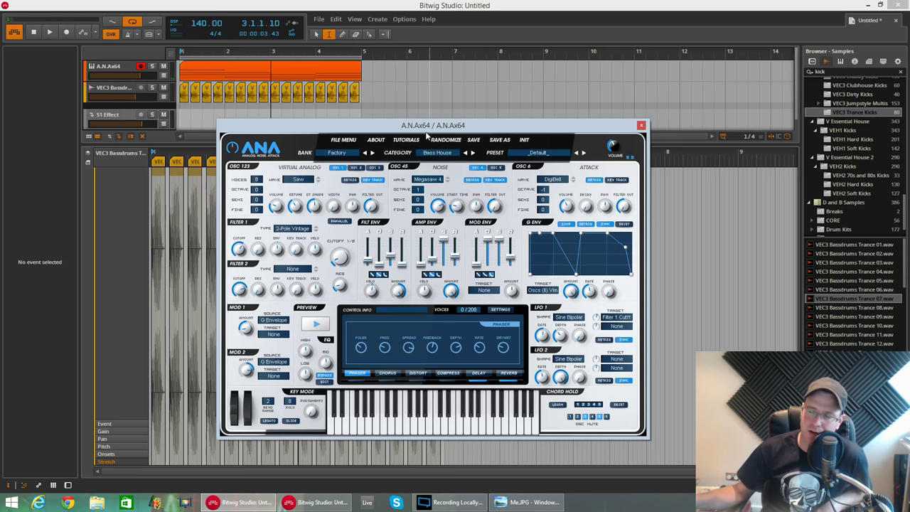
# Step: Change Osc 1's wave to Dist03 and reset the whole patch to its initial state
pyautogui.moveTo(430, 131)
pyautogui.mouseDown()
pyautogui.moveTo(423, 118)
pyautogui.moveTo(432, 132)
pyautogui.mouseUp()
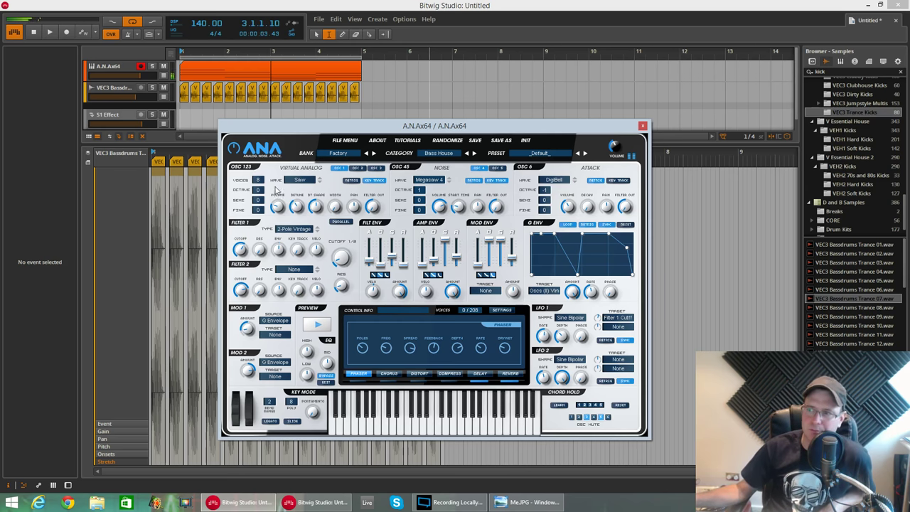
pyautogui.click(305, 182)
pyautogui.click(332, 297)
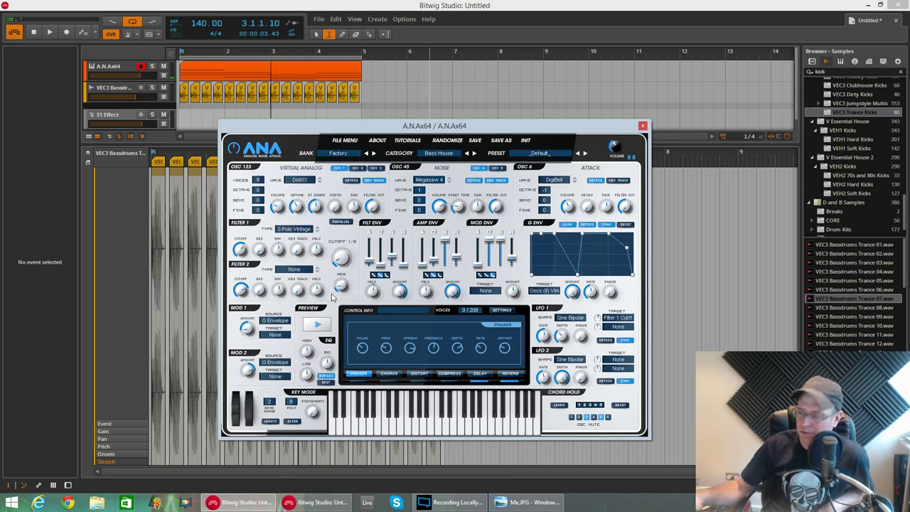
pyautogui.click(527, 140)
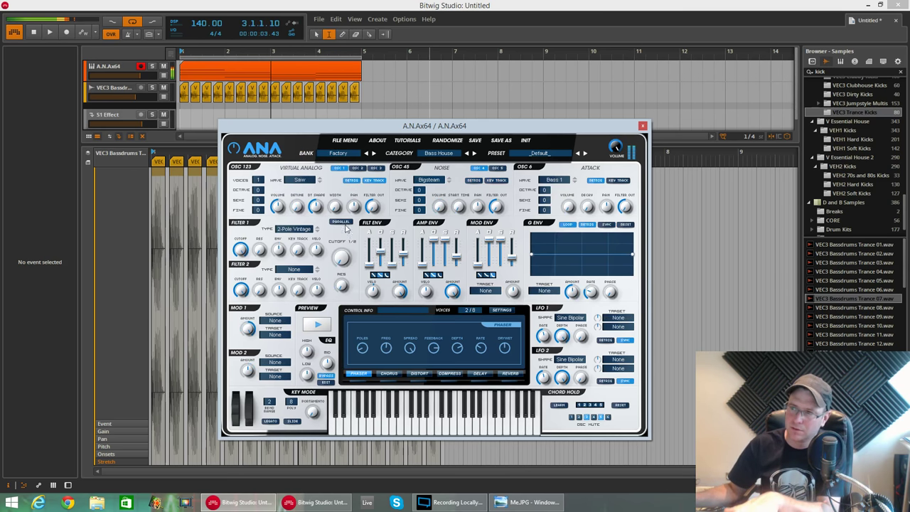
# Step: Set Osc 1 to one Data02 voice at octave -2, and shape Filter 1 with a lower cutoff, 64.7% Env and longer Filt Env decay
pyautogui.click(299, 181)
pyautogui.click(311, 258)
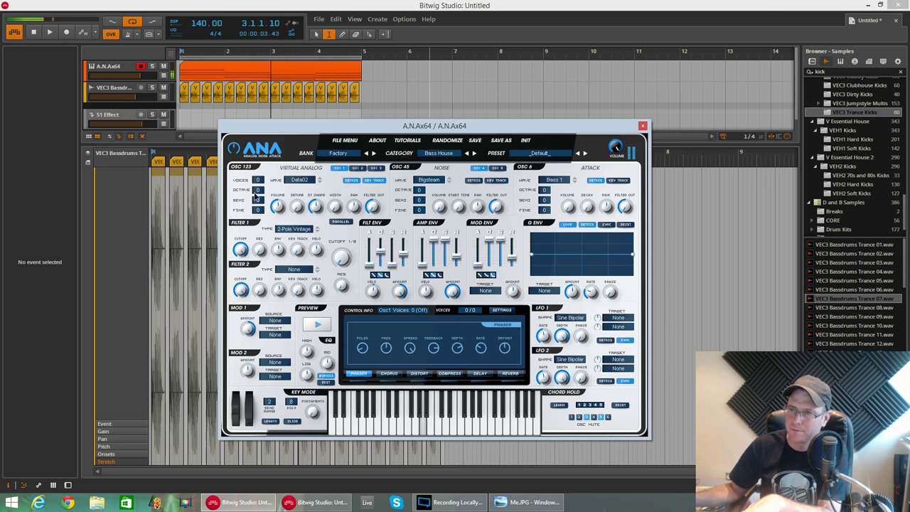
pyautogui.moveTo(254, 194); pyautogui.dragTo(257, 189)
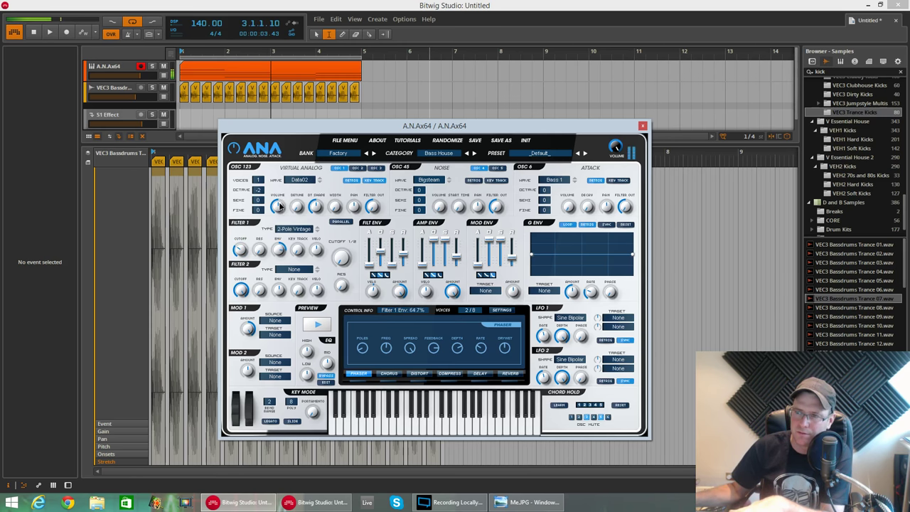
pyautogui.moveTo(381, 265); pyautogui.dragTo(380, 237)
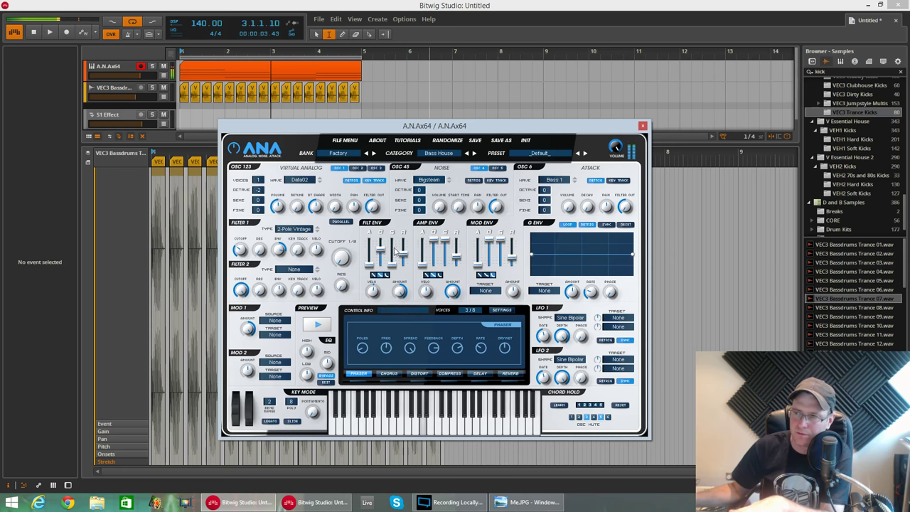
# Step: Select the VEC3 Bassdrums track and raise Osc 1's voices to 3
pyautogui.click(146, 100)
pyautogui.click(153, 99)
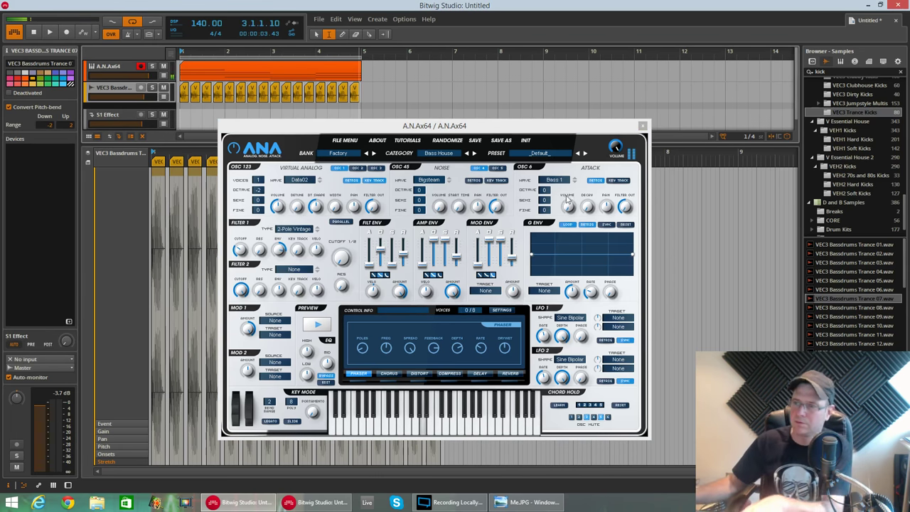
pyautogui.moveTo(258, 182); pyautogui.dragTo(260, 162)
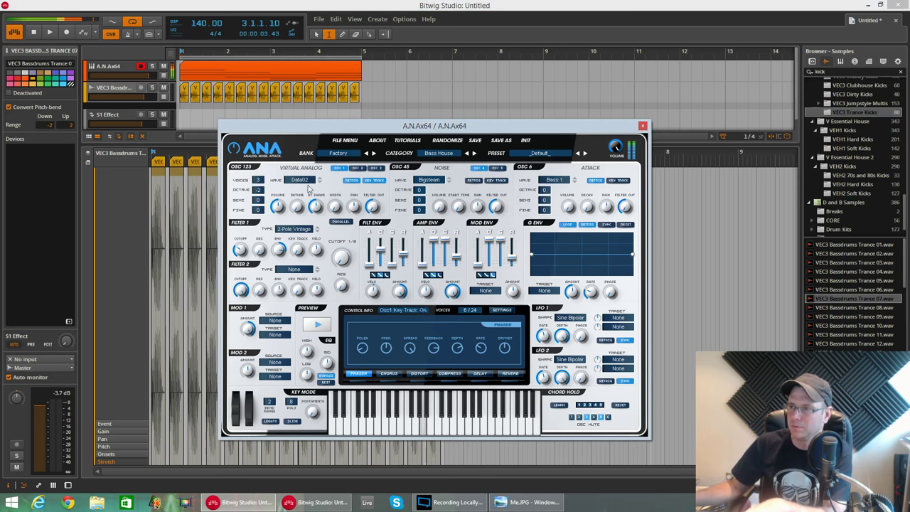
# Step: Set up Osc 2 with the Pulse wave, 2 voices and an octave of -2
pyautogui.click(358, 168)
pyautogui.click(306, 180)
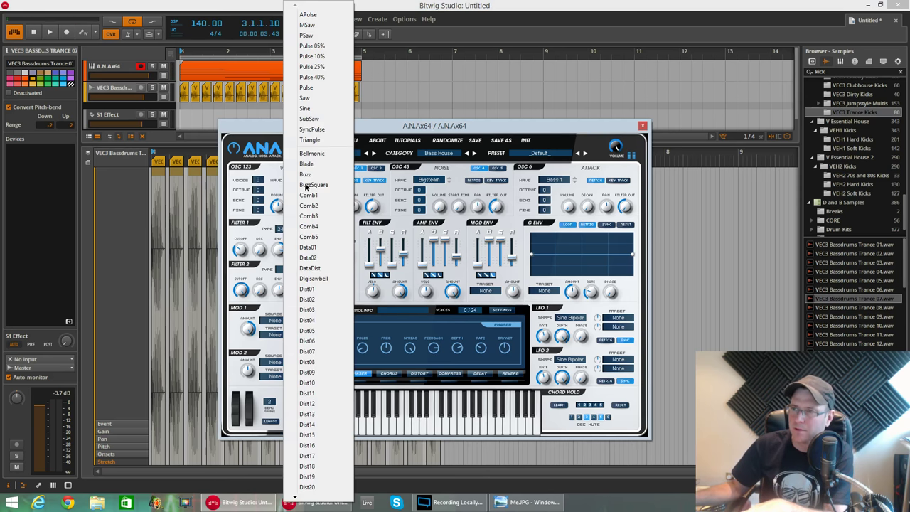
pyautogui.click(317, 86)
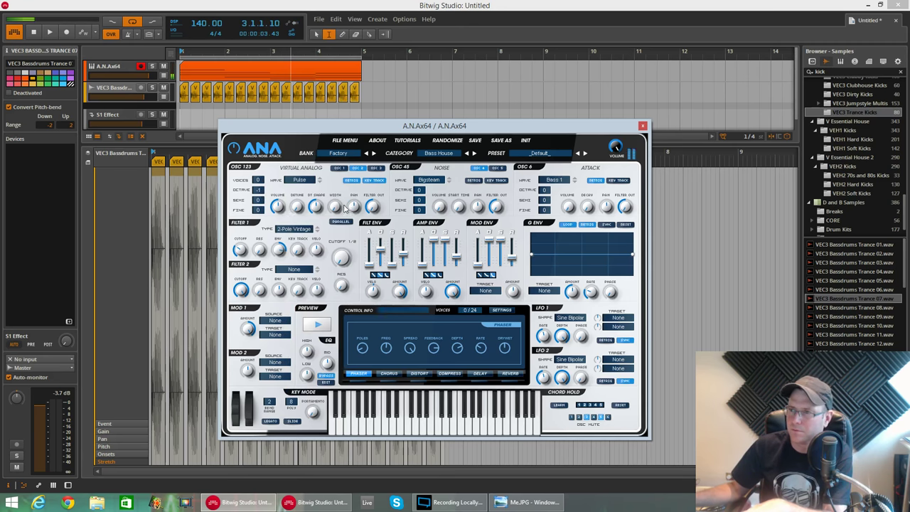
pyautogui.click(263, 182)
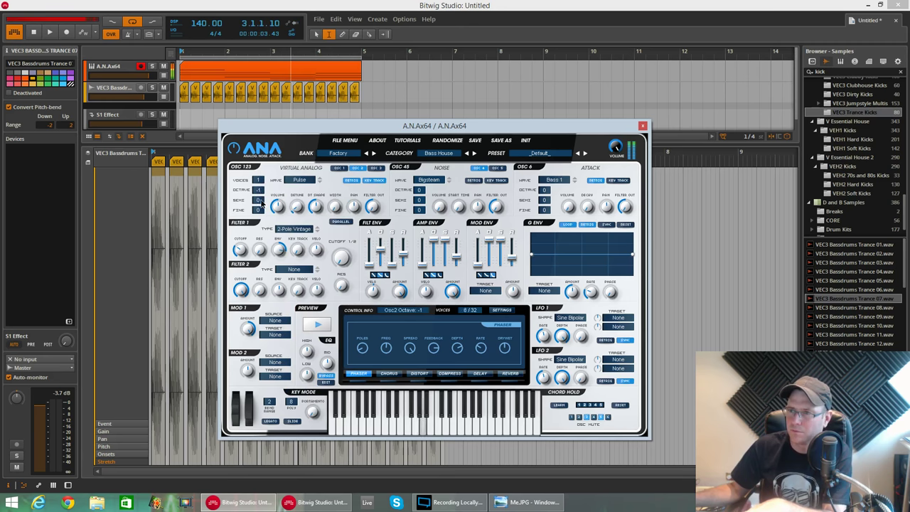
pyautogui.moveTo(261, 201); pyautogui.dragTo(261, 209)
pyautogui.scroll(1, 260, 180)
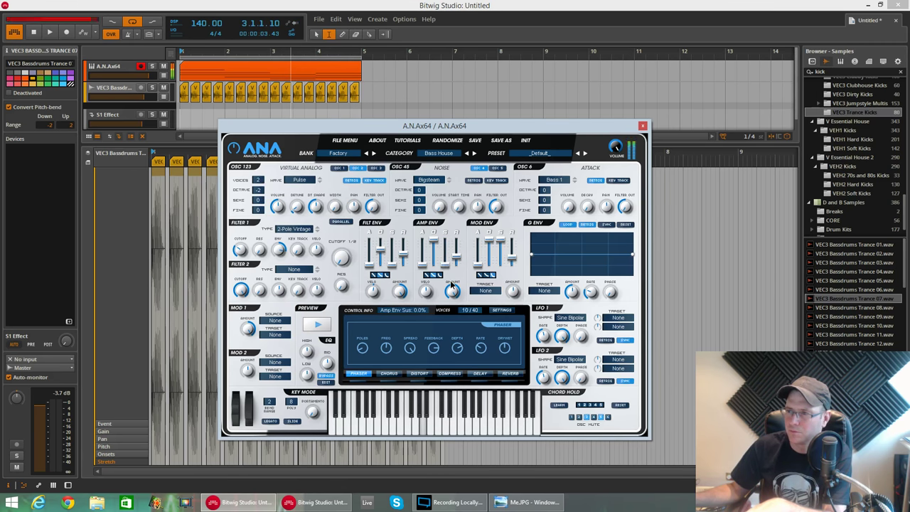
# Step: Shorten the Amp Env's decay and turn on the Distort and Delay effects
pyautogui.moveTo(435, 243); pyautogui.dragTo(435, 247)
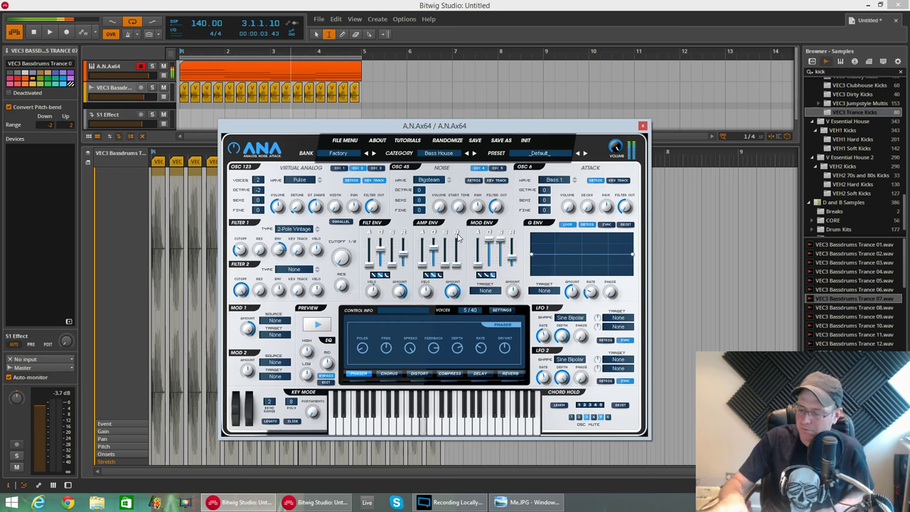
pyautogui.click(423, 377)
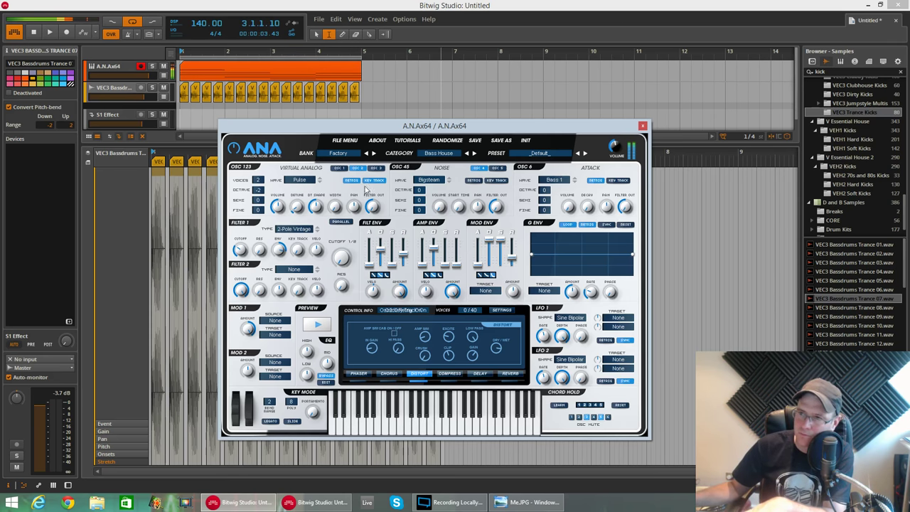
pyautogui.click(483, 375)
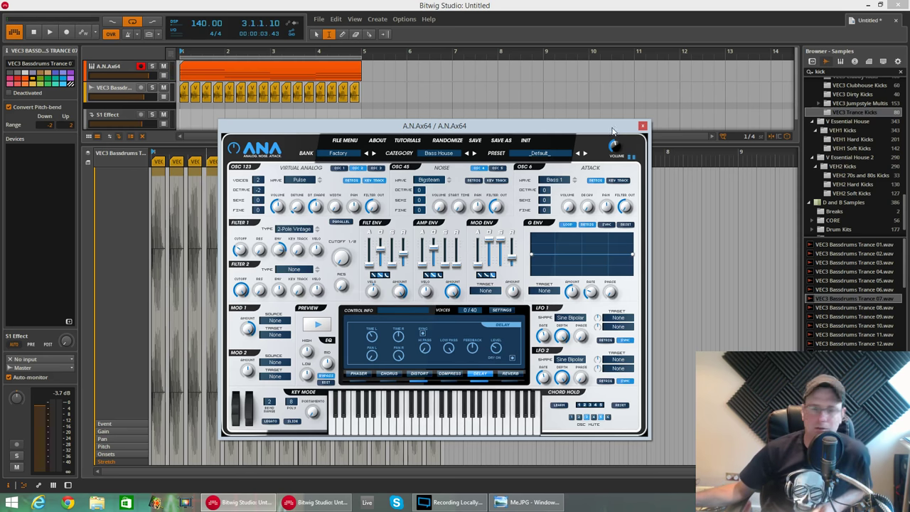
# Step: Reshape the G Env curve with a high start, a gentle fall and a sharp drop at its middle, and close the synth's window
pyautogui.moveTo(613, 131); pyautogui.dragTo(516, 148)
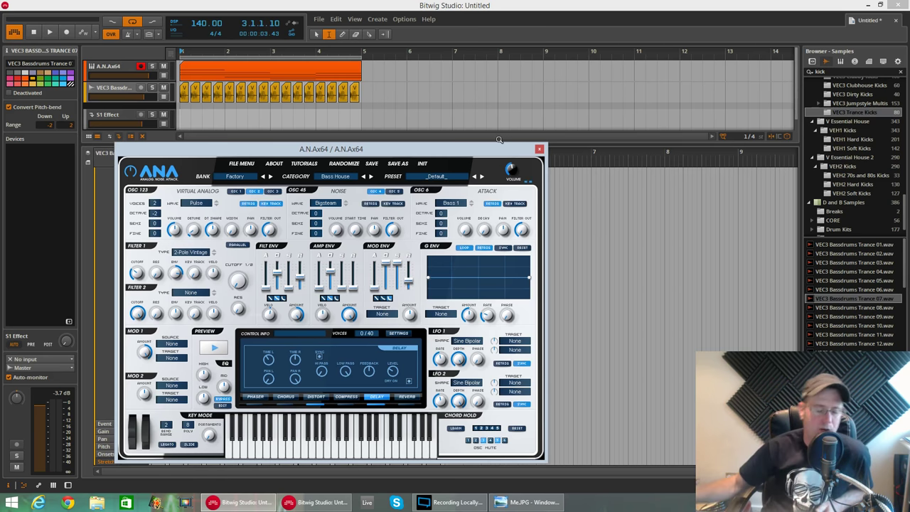
pyautogui.moveTo(359, 149); pyautogui.dragTo(452, 133)
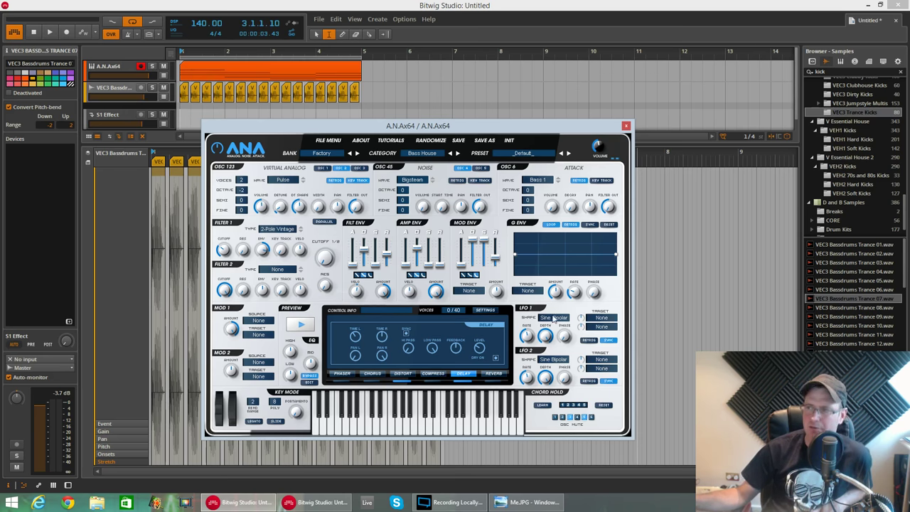
pyautogui.click(552, 249)
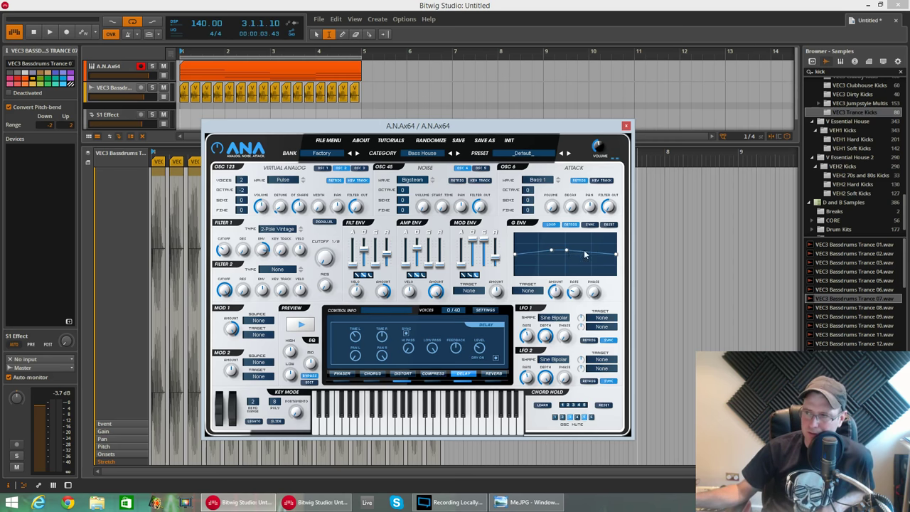
pyautogui.moveTo(567, 251); pyautogui.dragTo(515, 236)
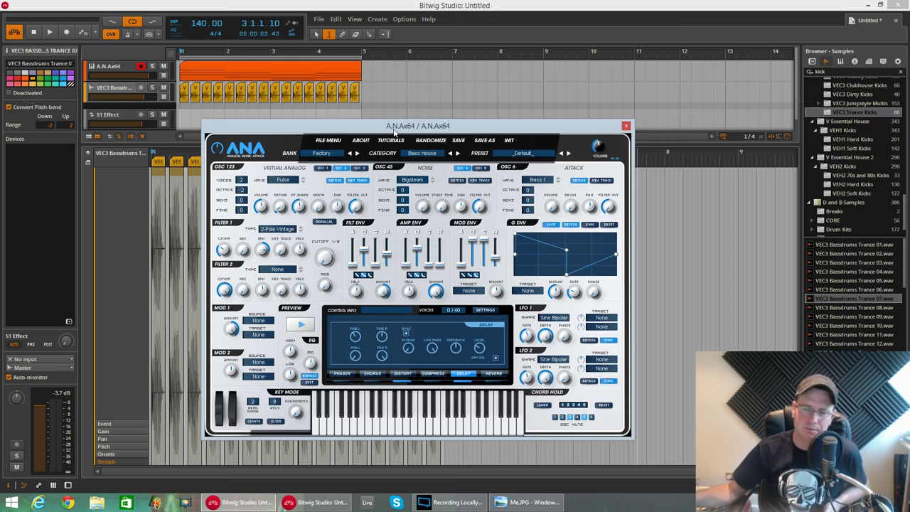
pyautogui.click(625, 126)
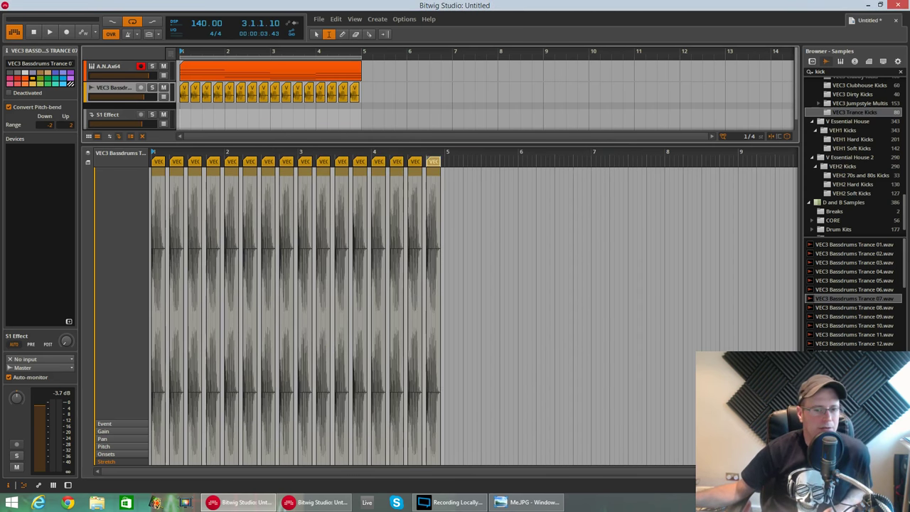